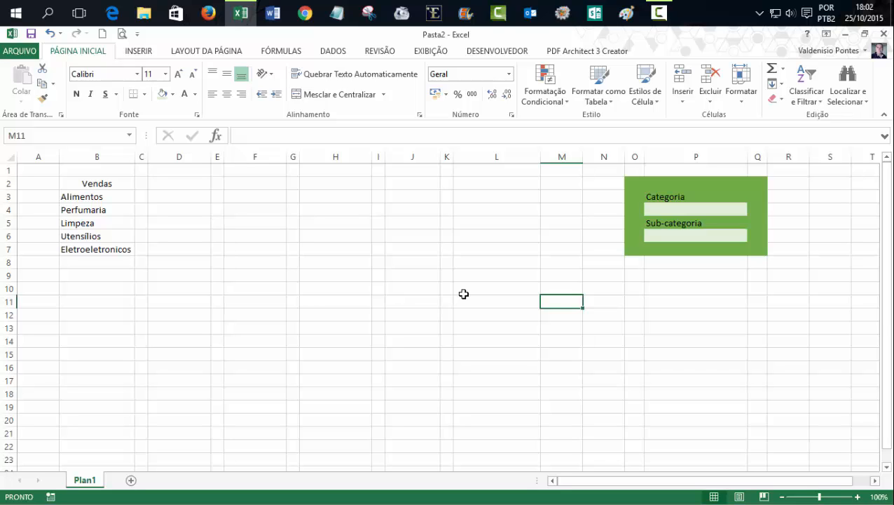
Look over the empty input cells for Categoria and Sub-categoria in the green form
{"action": "left_click", "coordinate": [669, 208]}
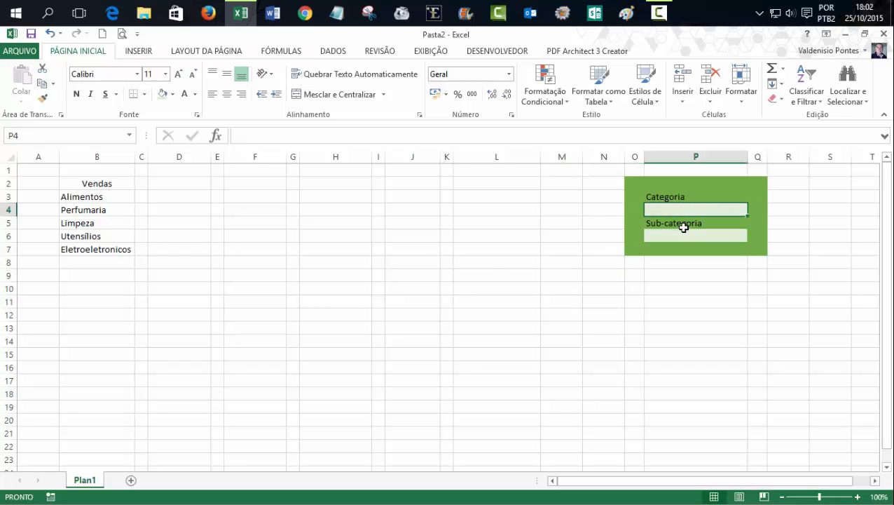
{"action": "left_click", "coordinate": [682, 232]}
{"action": "left_click", "coordinate": [675, 207]}
{"action": "left_click", "coordinate": [711, 236]}
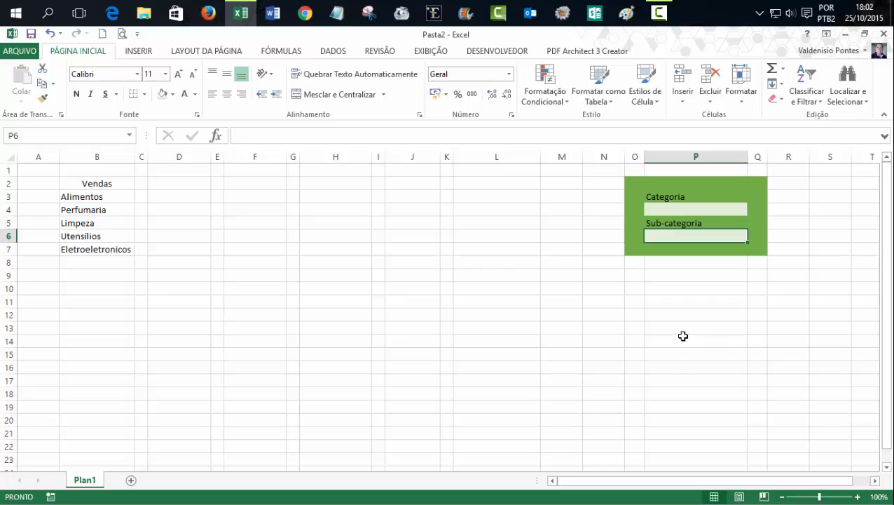
{"action": "left_click", "coordinate": [684, 338]}
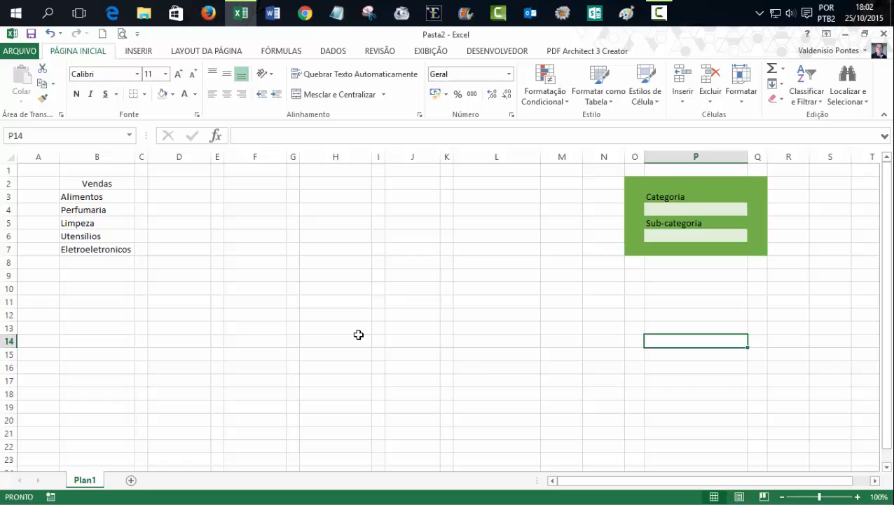
Review the Vendas header and each category listed below it in column B
{"action": "left_click", "coordinate": [82, 185]}
{"action": "left_click_drag", "start_coordinate": [81, 197], "coordinate": [80, 253]}
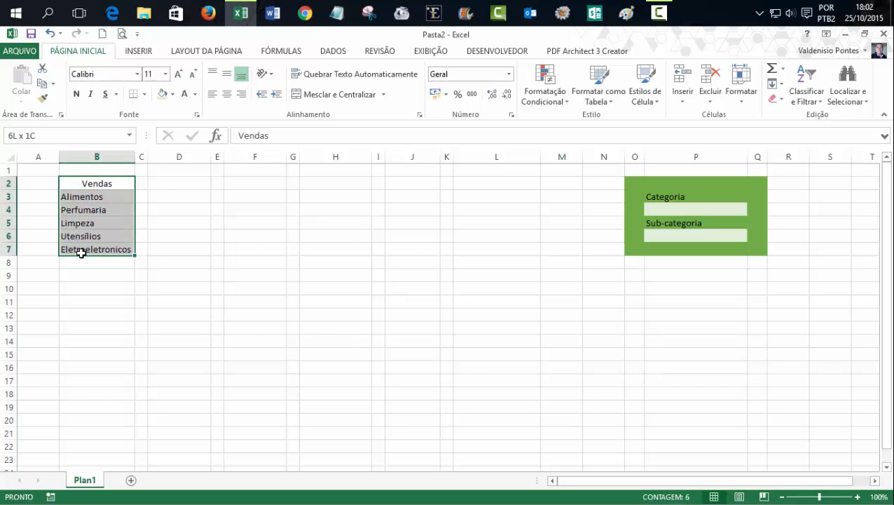
{"action": "left_click", "coordinate": [125, 343]}
{"action": "left_click", "coordinate": [96, 188]}
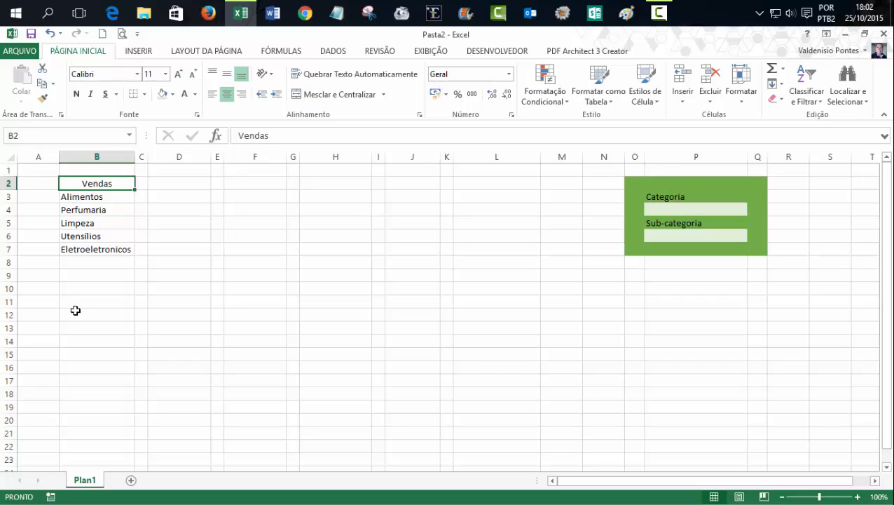
{"action": "left_click", "coordinate": [87, 198]}
{"action": "left_click", "coordinate": [87, 209]}
{"action": "left_click", "coordinate": [87, 222]}
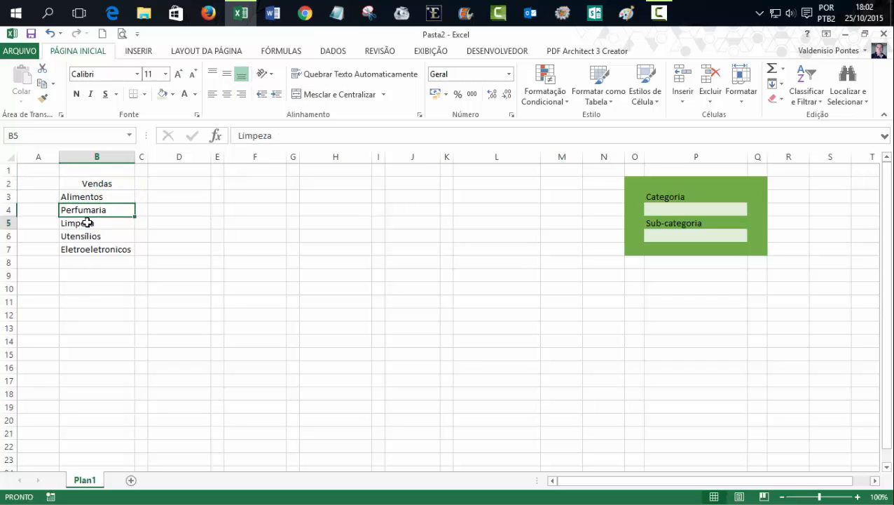
{"action": "left_click", "coordinate": [89, 234]}
{"action": "left_click", "coordinate": [92, 249]}
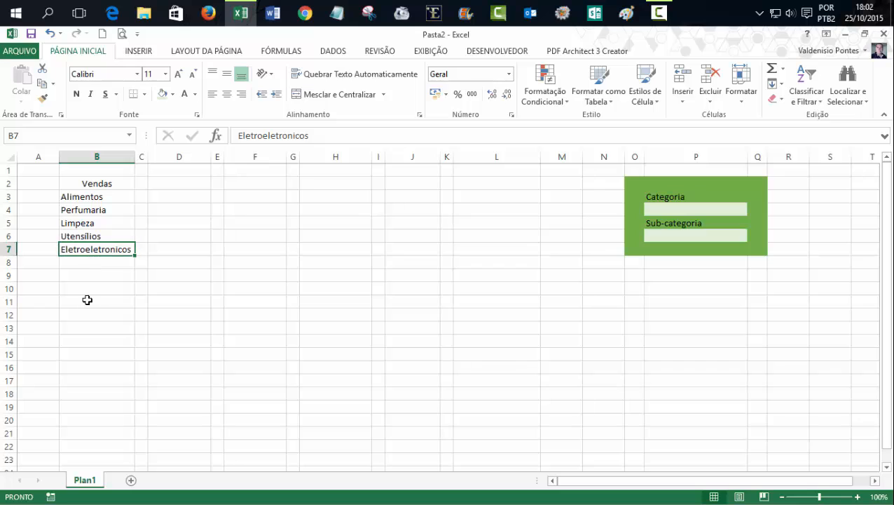
Convert the Vendas list in B2:B7 into a table with headers
{"action": "left_click_drag", "start_coordinate": [97, 183], "coordinate": [102, 250]}
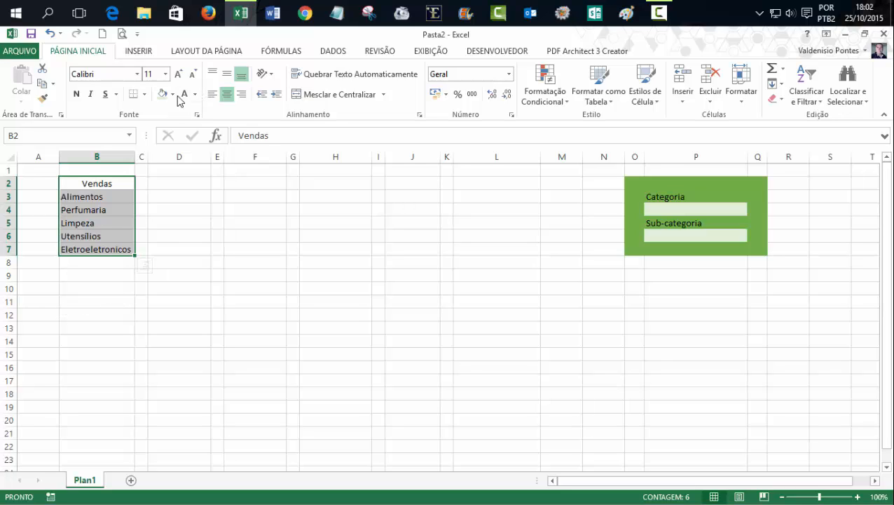
{"action": "left_click", "coordinate": [144, 54]}
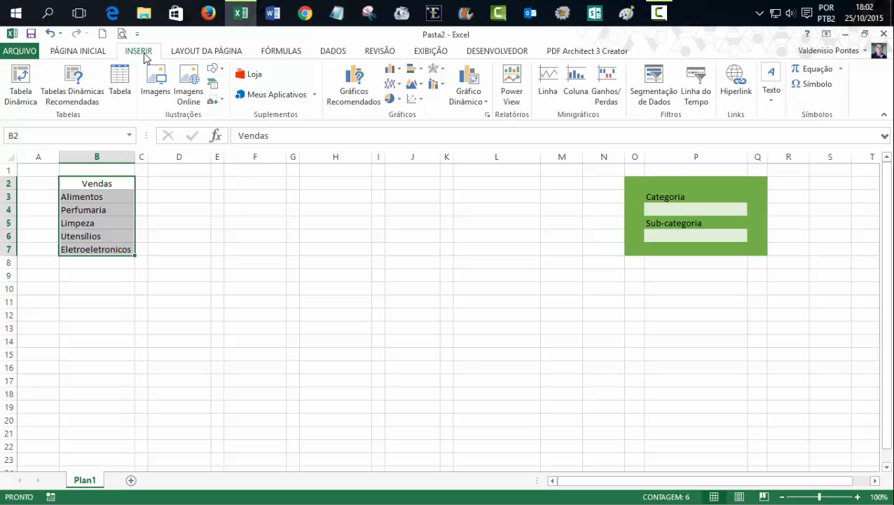
{"action": "left_click", "coordinate": [120, 81]}
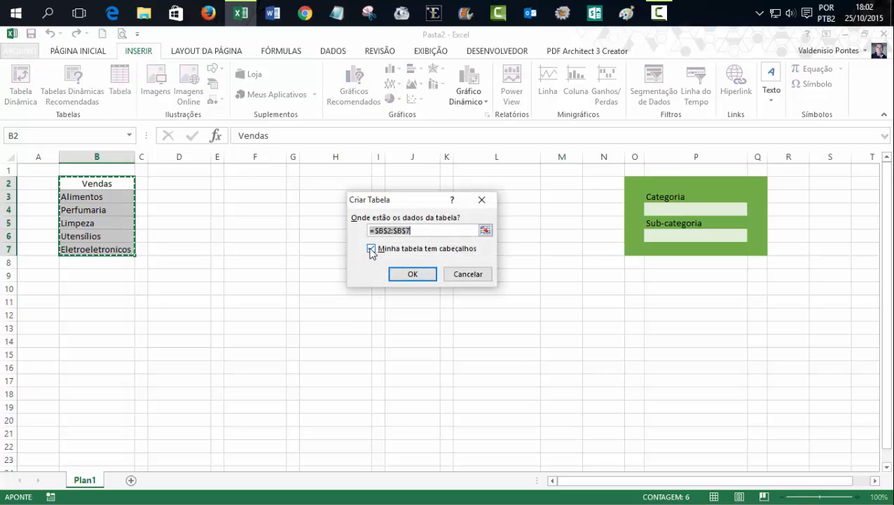
{"action": "left_click", "coordinate": [370, 249]}
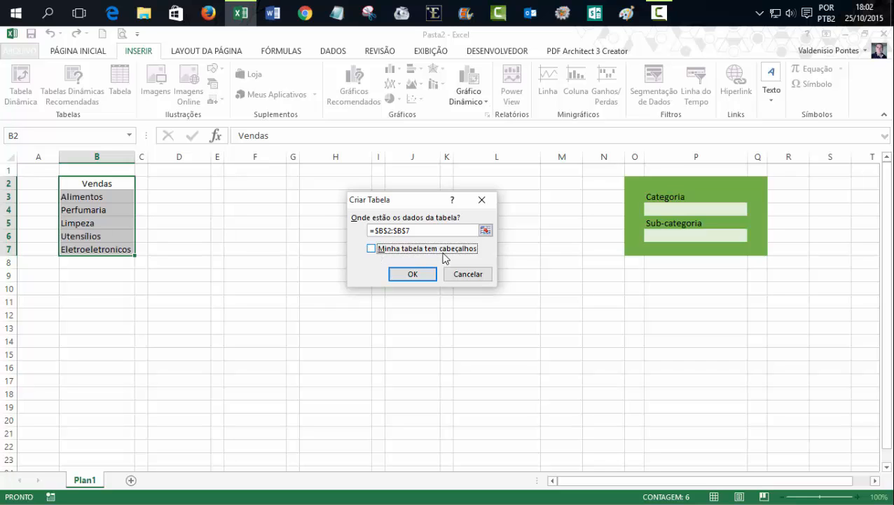
{"action": "left_click", "coordinate": [402, 273]}
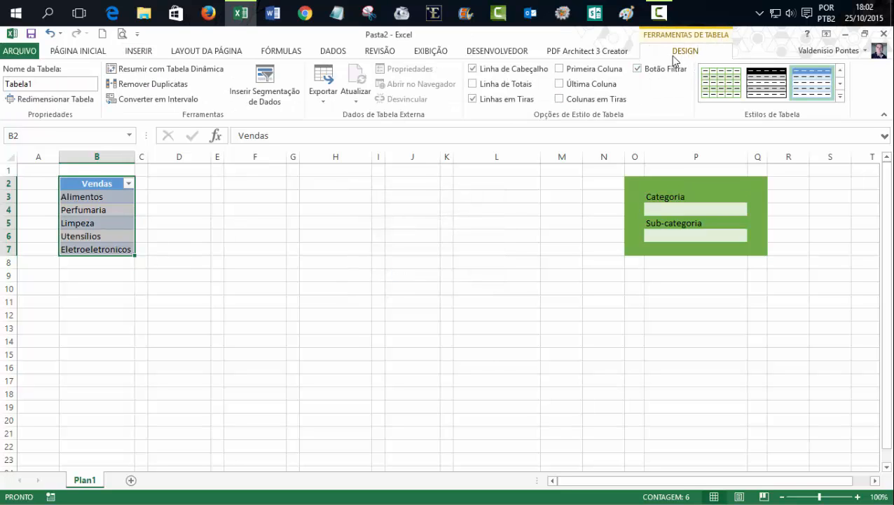
Explore the table style gallery for the Vendas table, including the new-style settings and the options of the medium blue style
{"action": "left_click", "coordinate": [841, 98]}
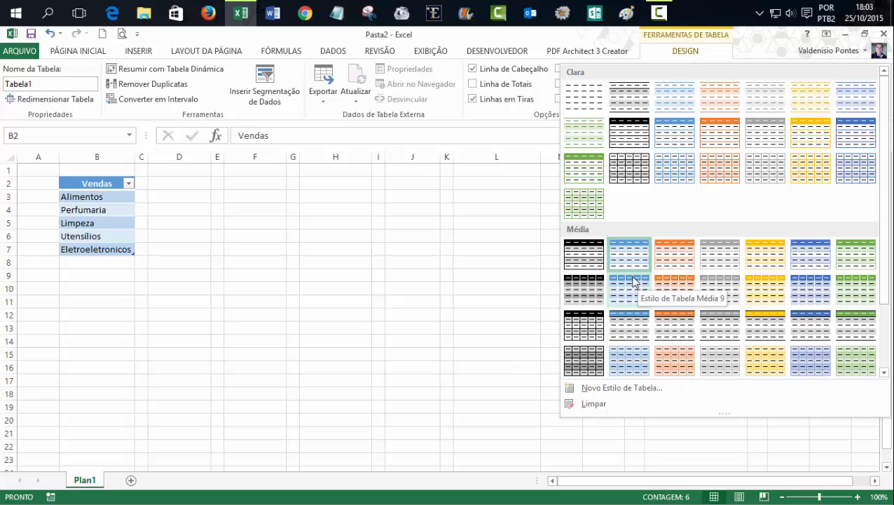
{"action": "left_click", "coordinate": [614, 391]}
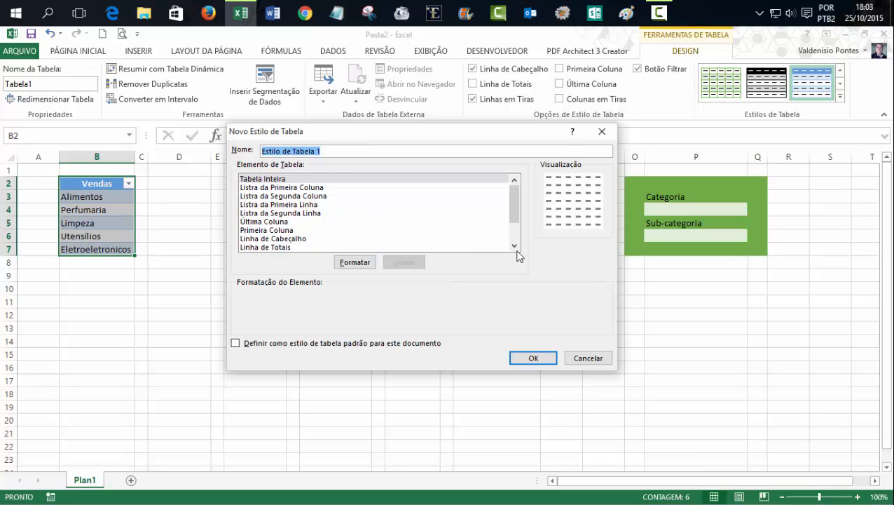
{"action": "left_click", "coordinate": [586, 359]}
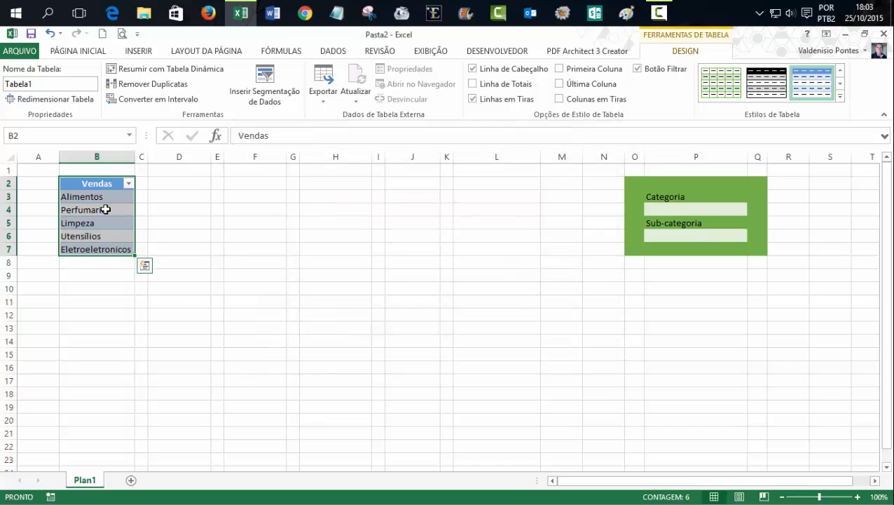
{"action": "left_click", "coordinate": [840, 96]}
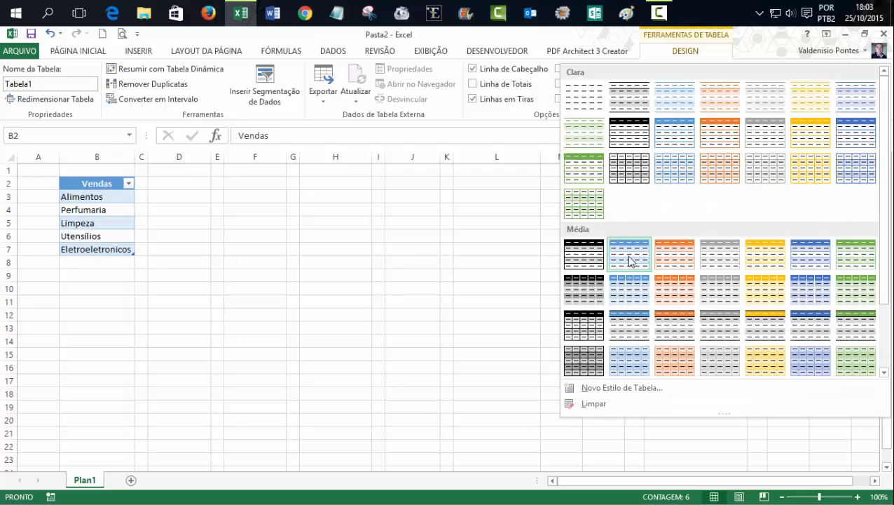
{"action": "right_click", "coordinate": [630, 262]}
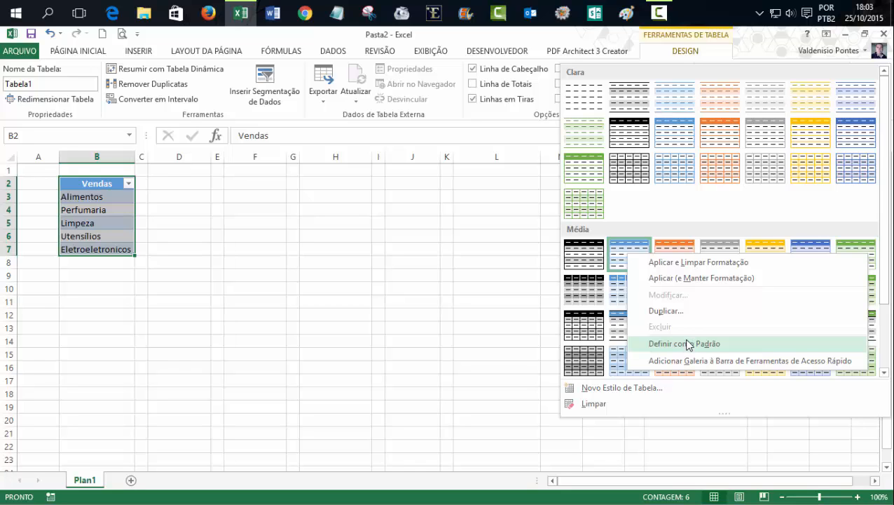
{"action": "left_click", "coordinate": [477, 283]}
{"action": "left_click", "coordinate": [509, 221]}
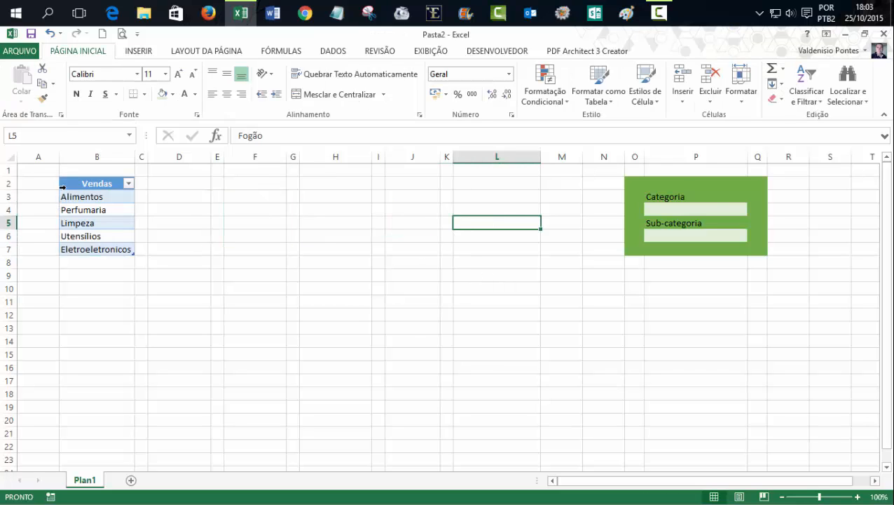
Check the name of the Vendas table and which cells the name Tabela1 refers to
{"action": "left_click_drag", "start_coordinate": [75, 184], "coordinate": [76, 252]}
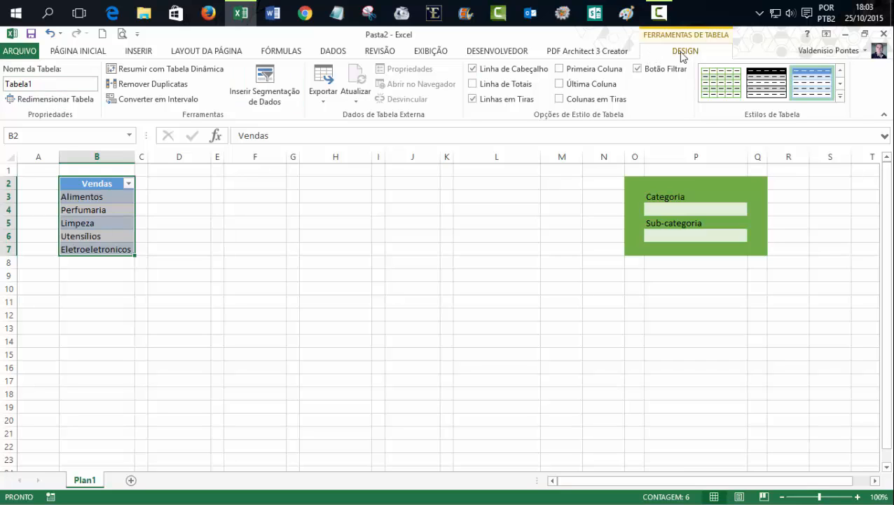
{"action": "double_click", "coordinate": [36, 84]}
{"action": "left_click", "coordinate": [280, 286]}
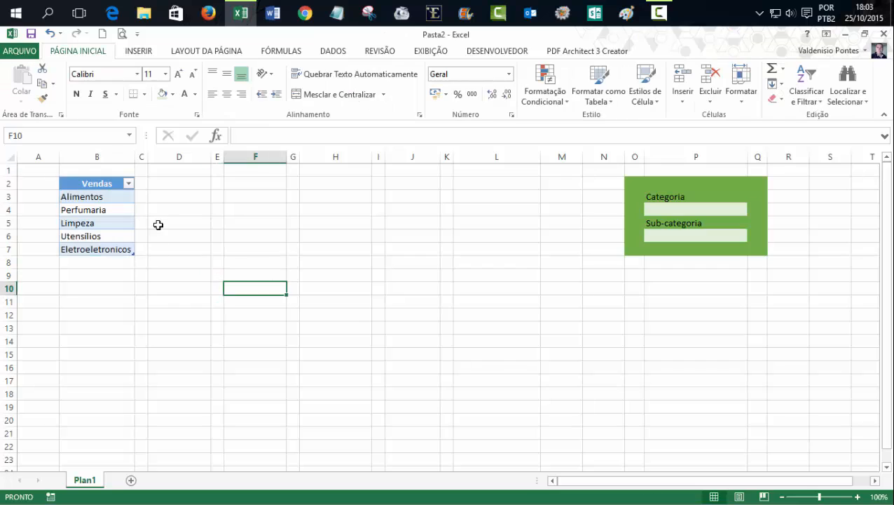
{"action": "left_click", "coordinate": [128, 137]}
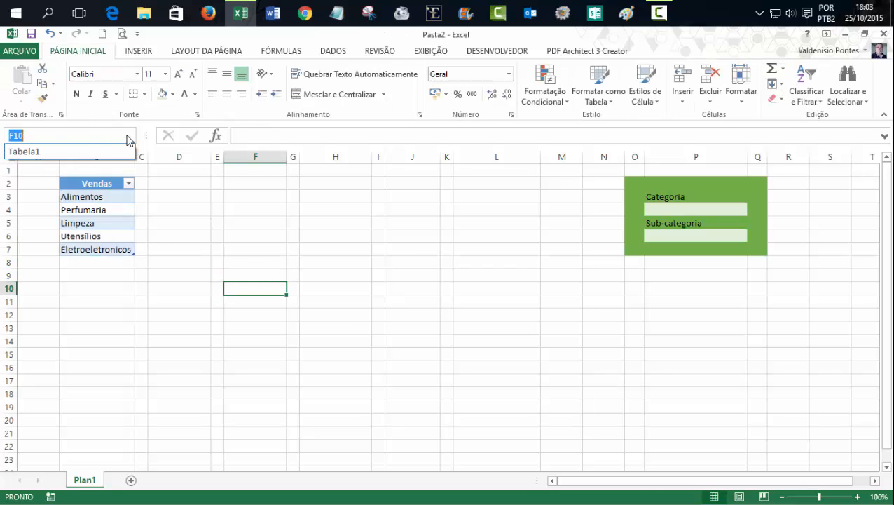
{"action": "left_click", "coordinate": [29, 152]}
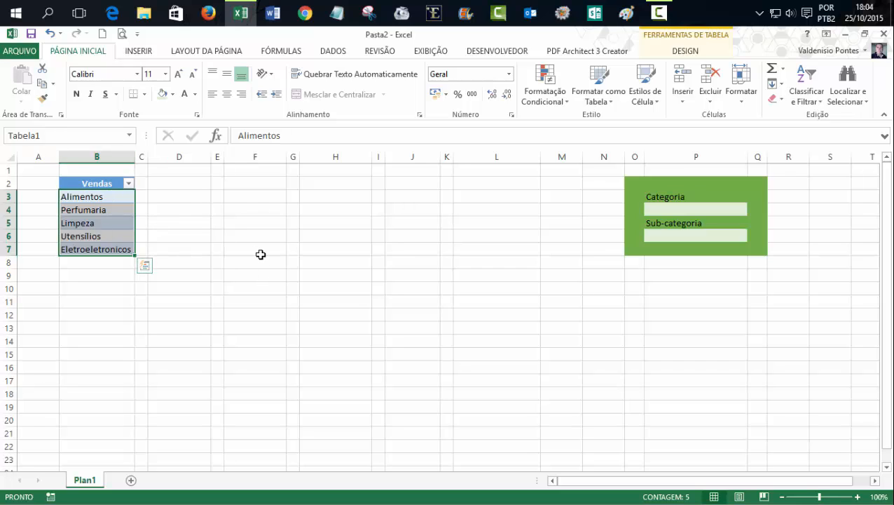
{"action": "left_click", "coordinate": [129, 135]}
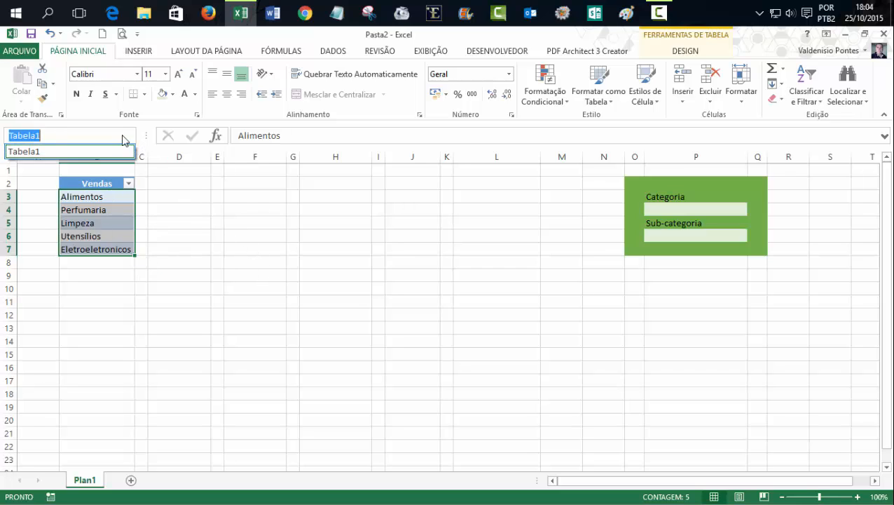
{"action": "left_click", "coordinate": [40, 151]}
{"action": "left_click", "coordinate": [292, 210]}
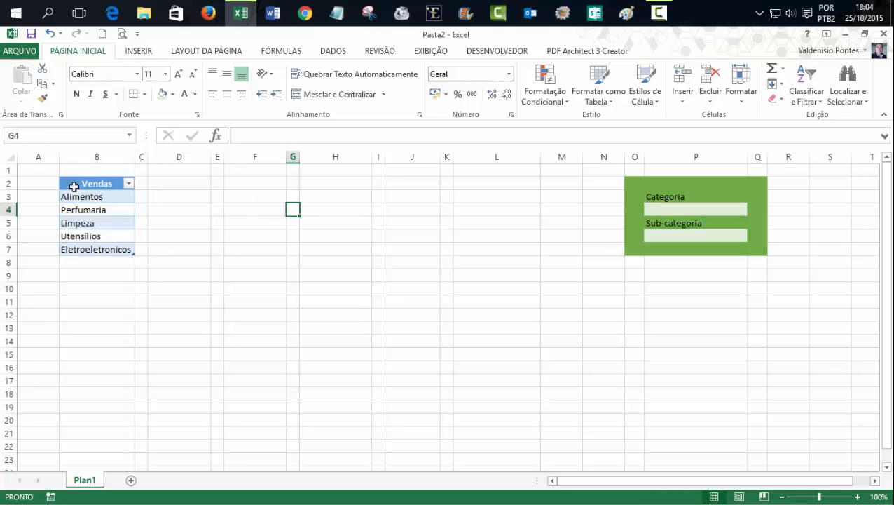
Compare the Categoria and Sub-categoria input cells with the range covered by Tabela1
{"action": "left_click", "coordinate": [661, 209]}
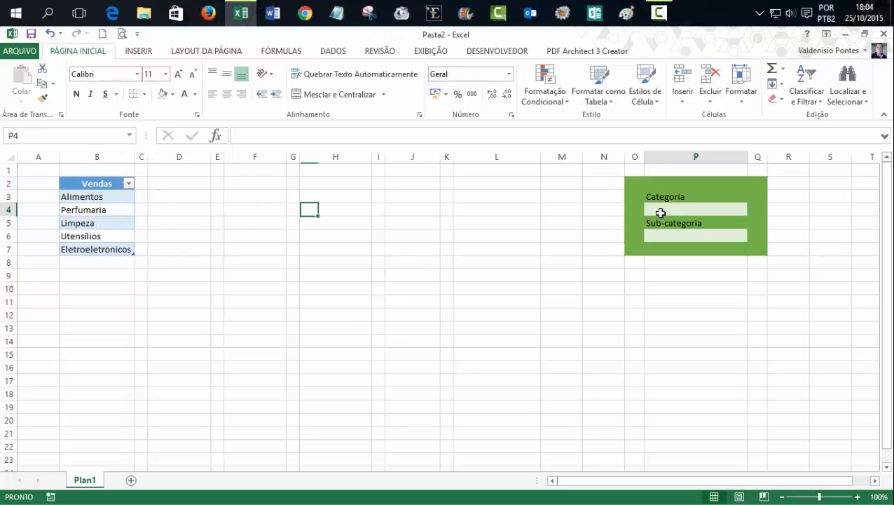
{"action": "left_click", "coordinate": [666, 238]}
{"action": "left_click", "coordinate": [666, 211]}
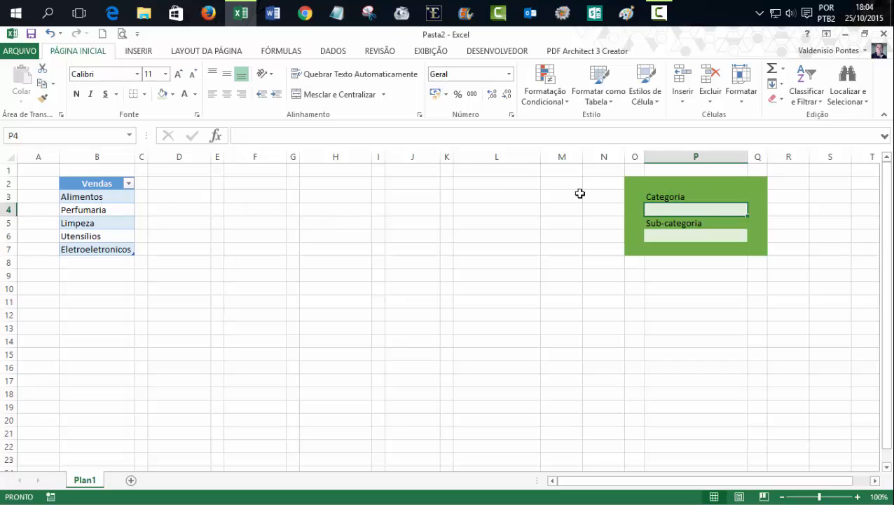
{"action": "left_click", "coordinate": [128, 134]}
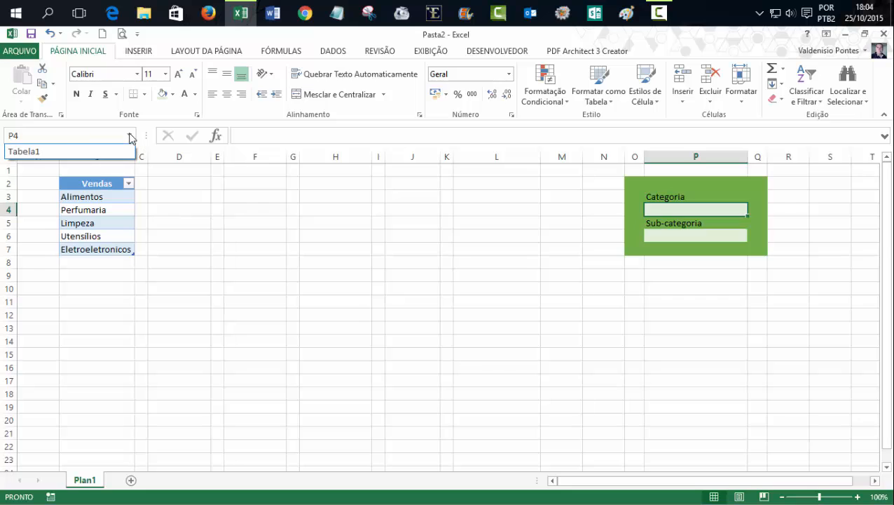
{"action": "left_click", "coordinate": [27, 151]}
{"action": "left_click", "coordinate": [292, 222]}
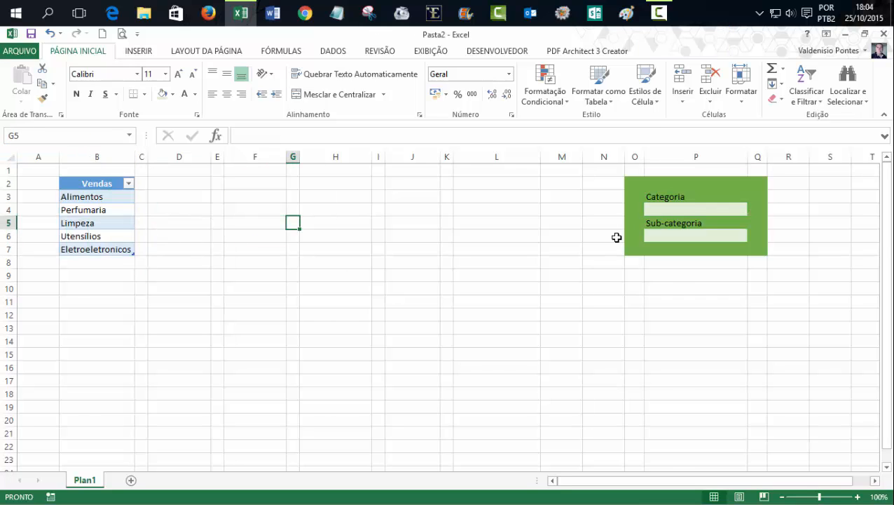
Try to apply a list-type data validation with an empty source to the Categoria cell P4
{"action": "left_click", "coordinate": [666, 208]}
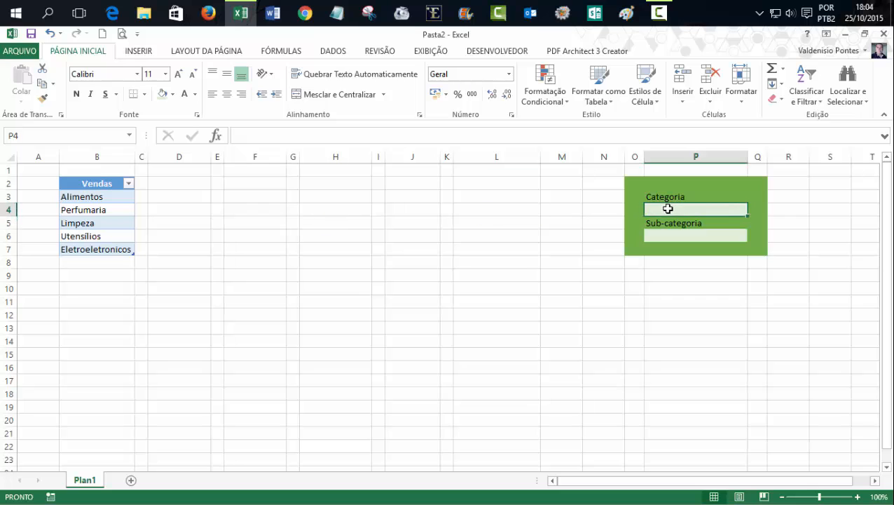
{"action": "left_click", "coordinate": [335, 53]}
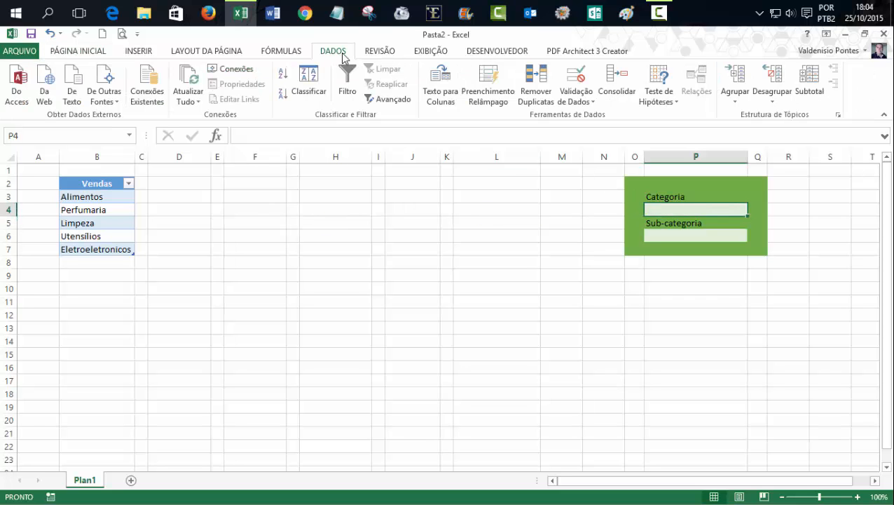
{"action": "left_click", "coordinate": [570, 96]}
{"action": "left_click", "coordinate": [579, 115]}
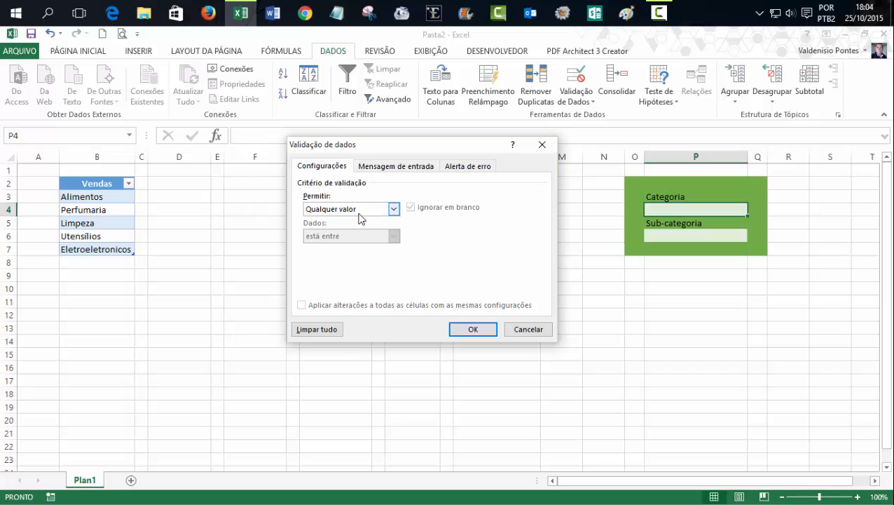
{"action": "left_click", "coordinate": [359, 213]}
{"action": "left_click", "coordinate": [328, 249]}
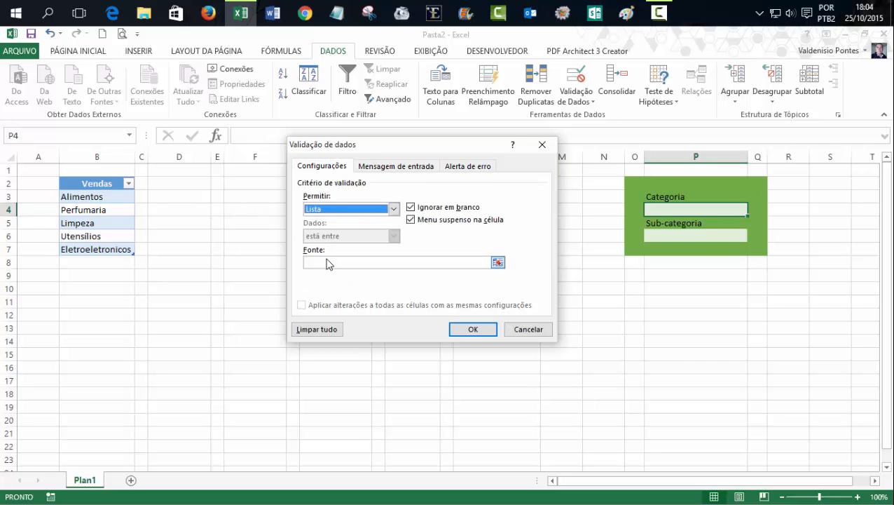
{"action": "left_click", "coordinate": [327, 264]}
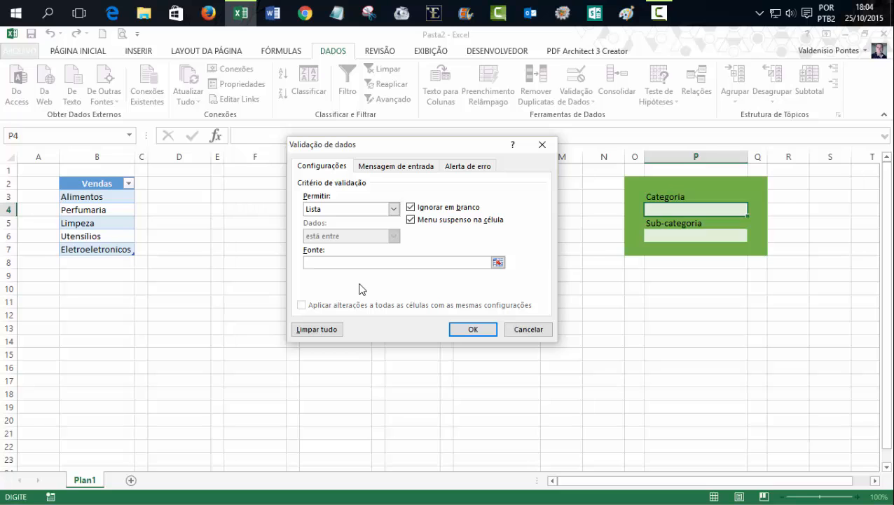
{"action": "left_click", "coordinate": [457, 328]}
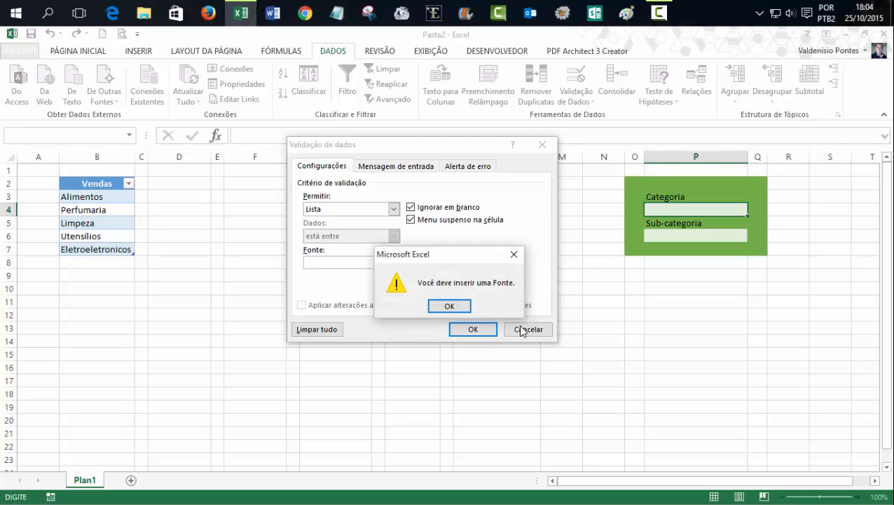
{"action": "left_click", "coordinate": [460, 309]}
{"action": "left_click", "coordinate": [528, 334]}
{"action": "left_click", "coordinate": [496, 369]}
{"action": "left_click", "coordinate": [362, 261]}
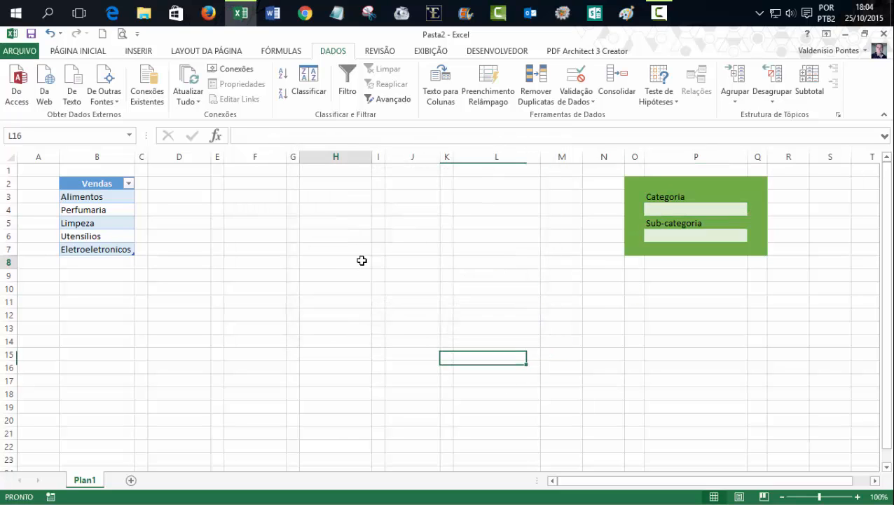
Name the category cells B3:B7 in the Vendas table as Vendas
{"action": "left_click", "coordinate": [80, 197]}
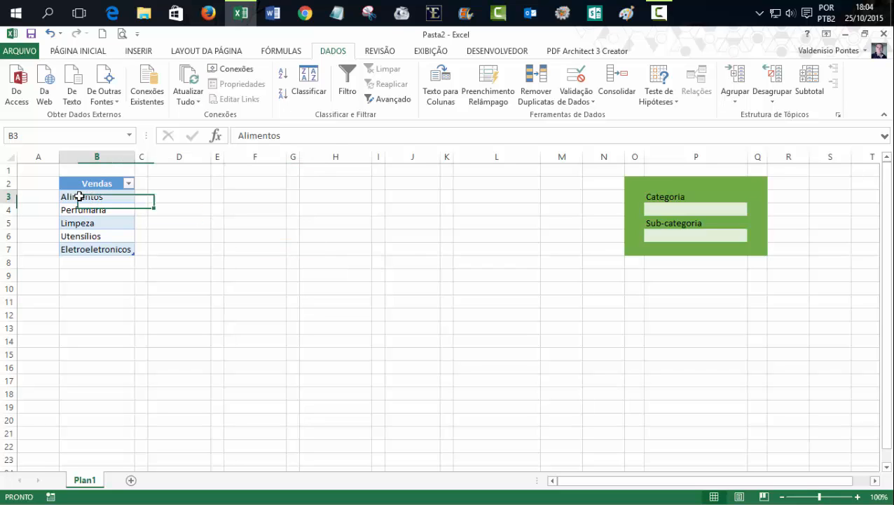
{"action": "left_click_drag", "start_coordinate": [80, 197], "coordinate": [79, 247]}
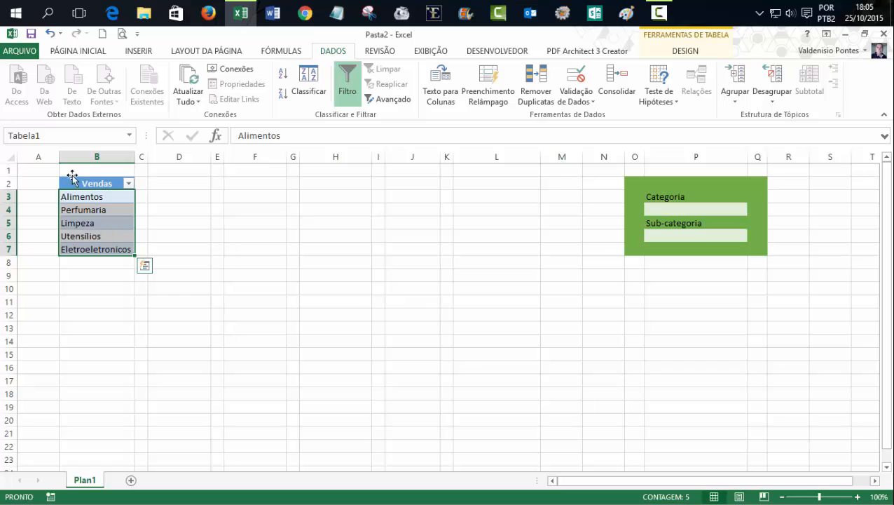
{"action": "left_click", "coordinate": [46, 136]}
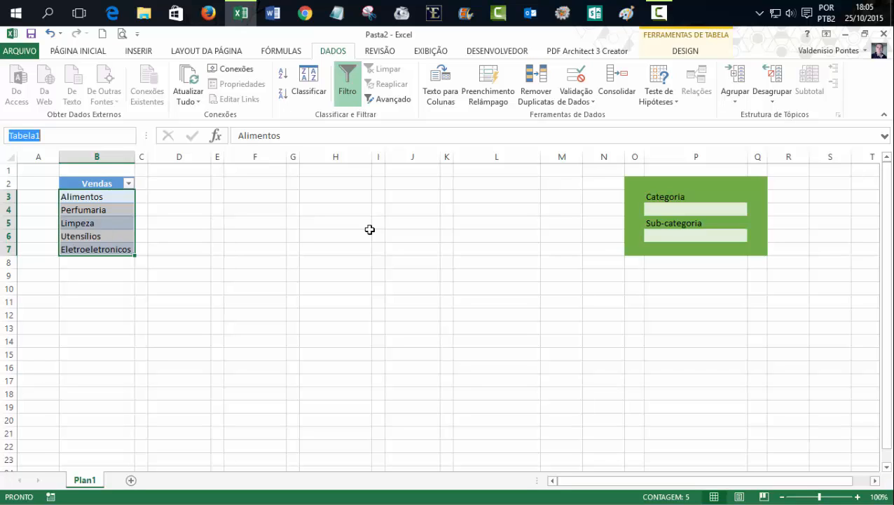
{"action": "type", "text": "Vendas"}
{"action": "key", "text": "Return"}
{"action": "left_click", "coordinate": [272, 249]}
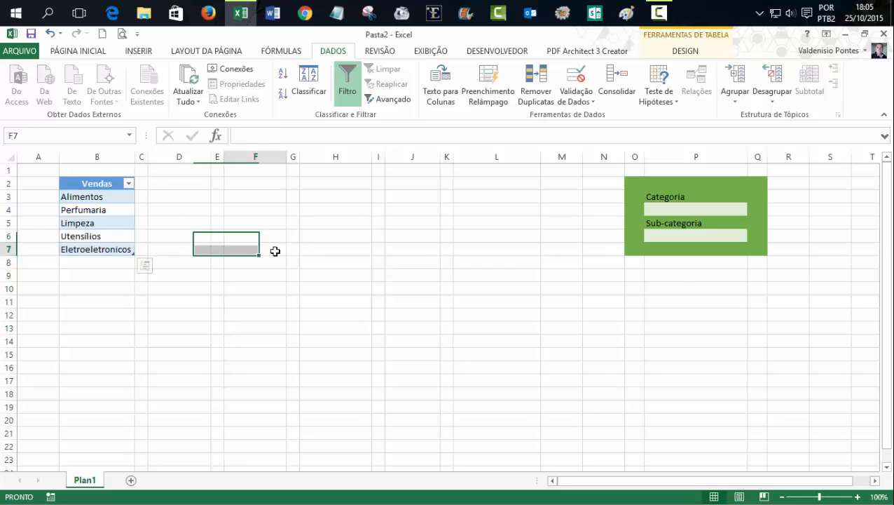
Check which cells the defined name Vendas refers to
{"action": "left_click_drag", "start_coordinate": [99, 197], "coordinate": [96, 249]}
{"action": "left_click", "coordinate": [213, 209]}
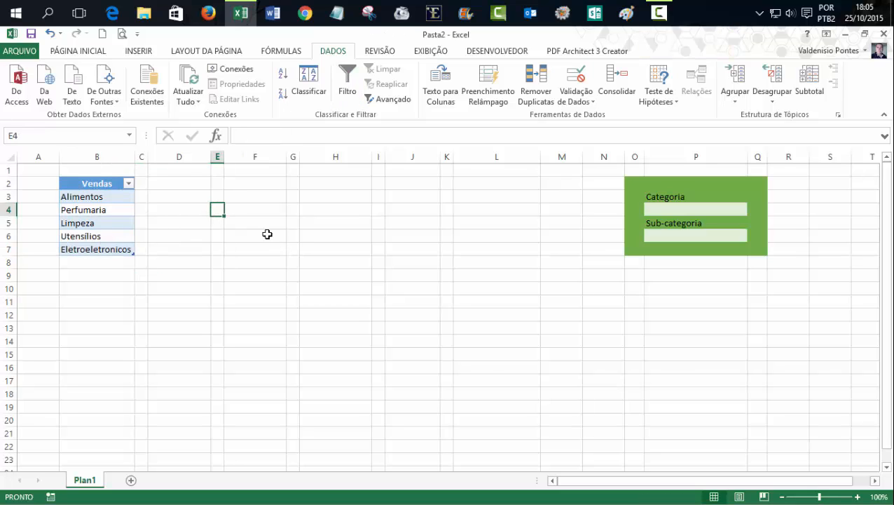
{"action": "left_click", "coordinate": [130, 135]}
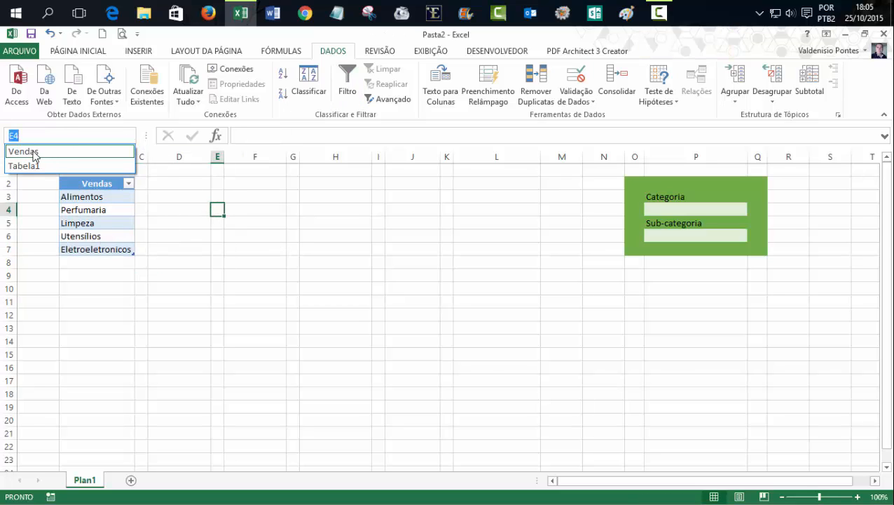
{"action": "left_click", "coordinate": [26, 152]}
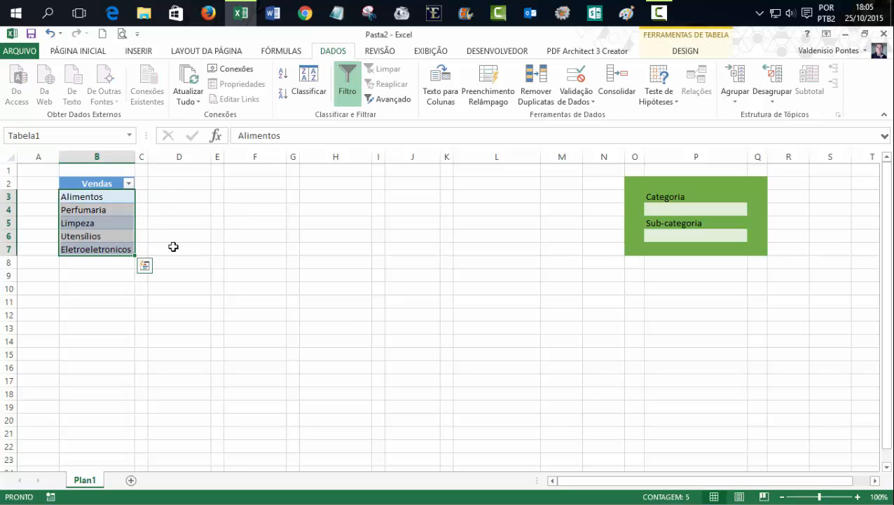
{"action": "left_click", "coordinate": [226, 249]}
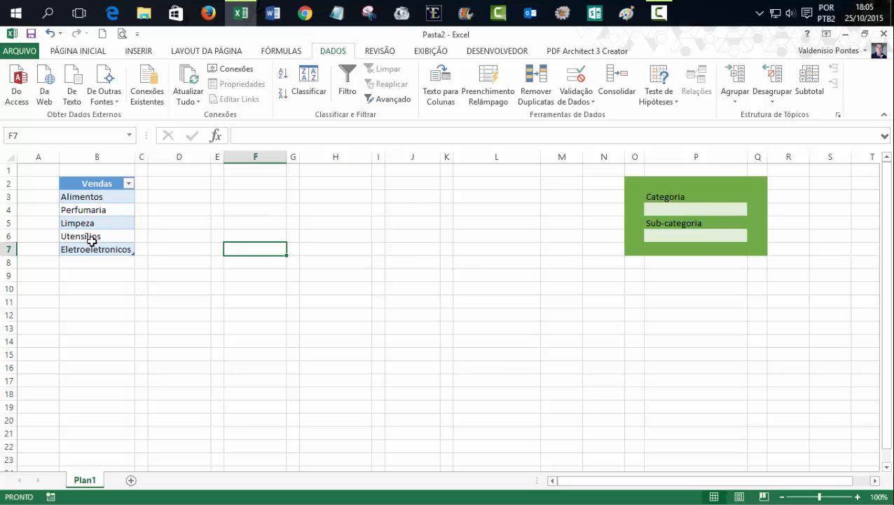
Set up a list-type data validation for the Categoria cell P4 with =Vendas as the source
{"action": "left_click", "coordinate": [673, 204]}
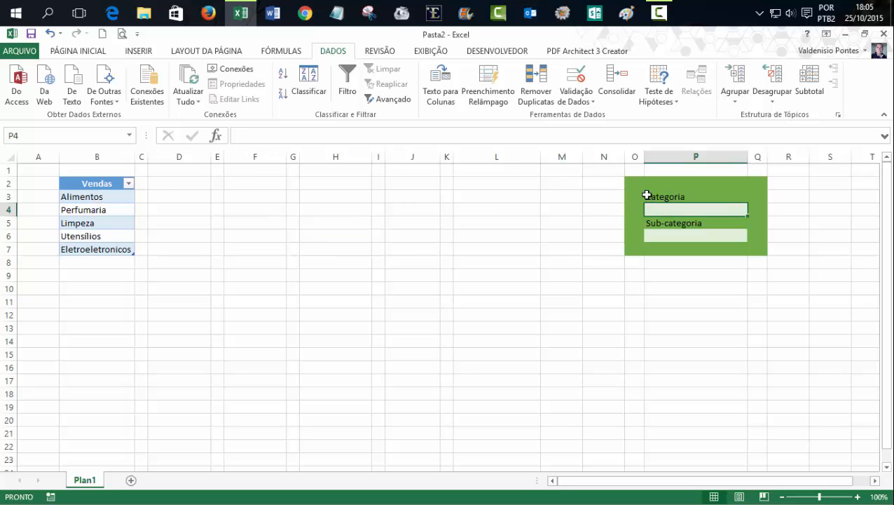
{"action": "left_click", "coordinate": [576, 81]}
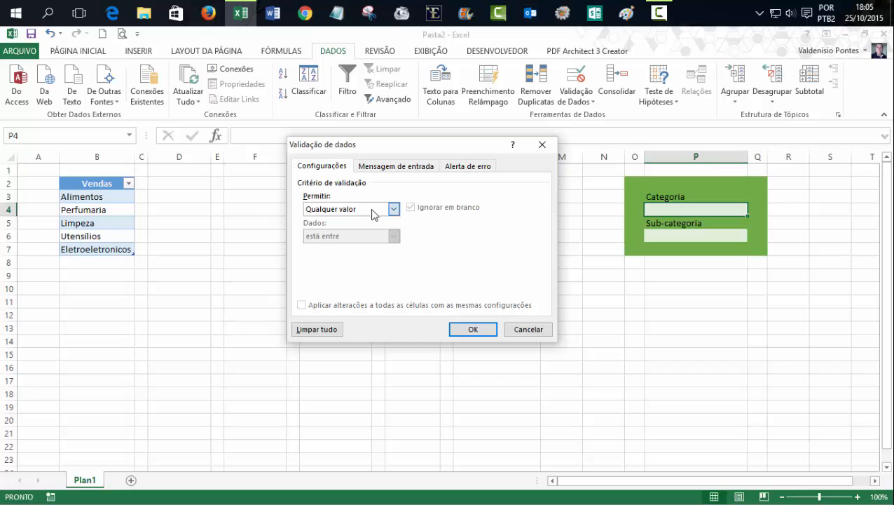
{"action": "left_click", "coordinate": [393, 208]}
{"action": "left_click", "coordinate": [331, 246]}
{"action": "left_click", "coordinate": [330, 263]}
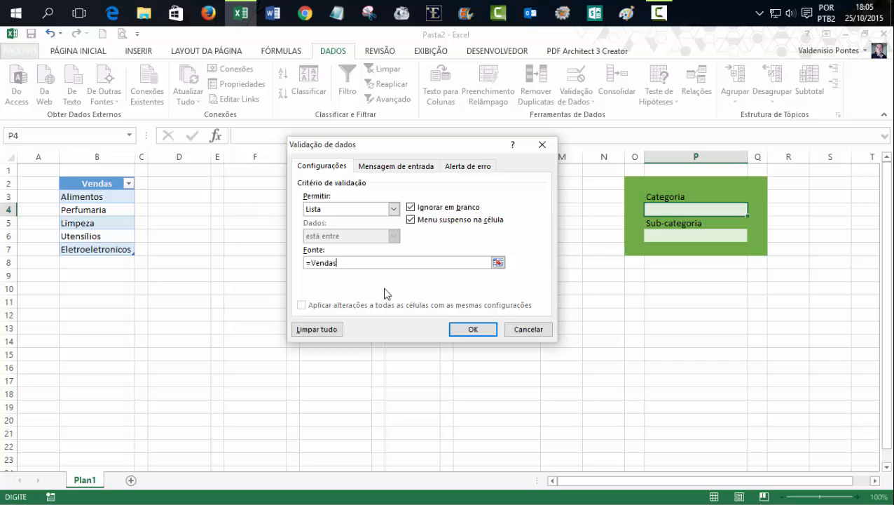
Try pasting the Vendas name into the validation source from the defined names, and remove the duplicate entry
{"action": "key", "text": "F3"}
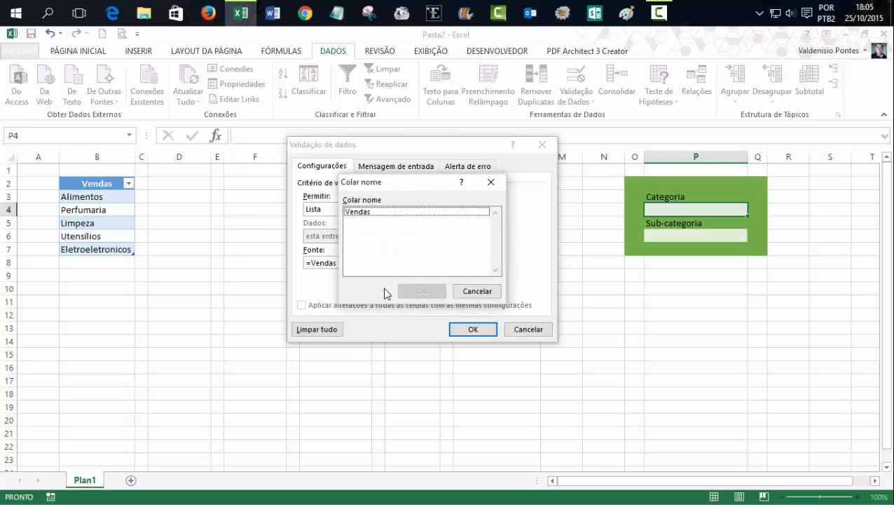
{"action": "left_click", "coordinate": [367, 212]}
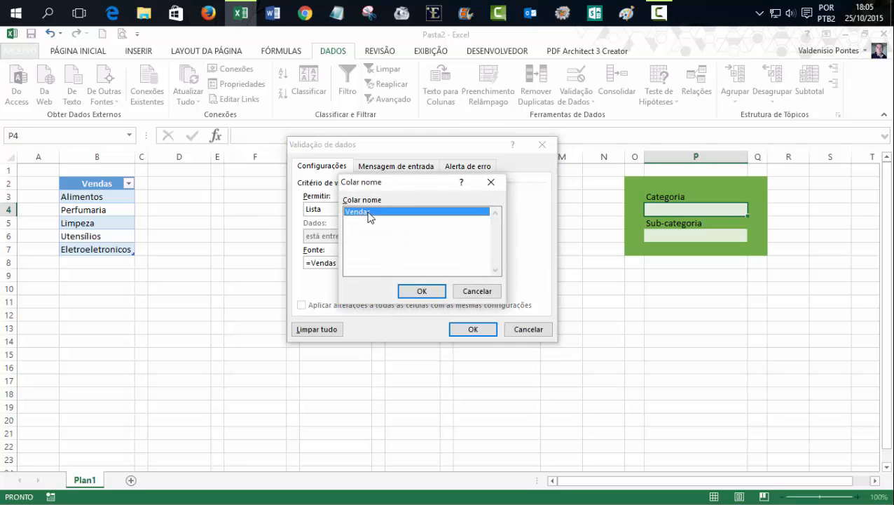
{"action": "left_click", "coordinate": [435, 293]}
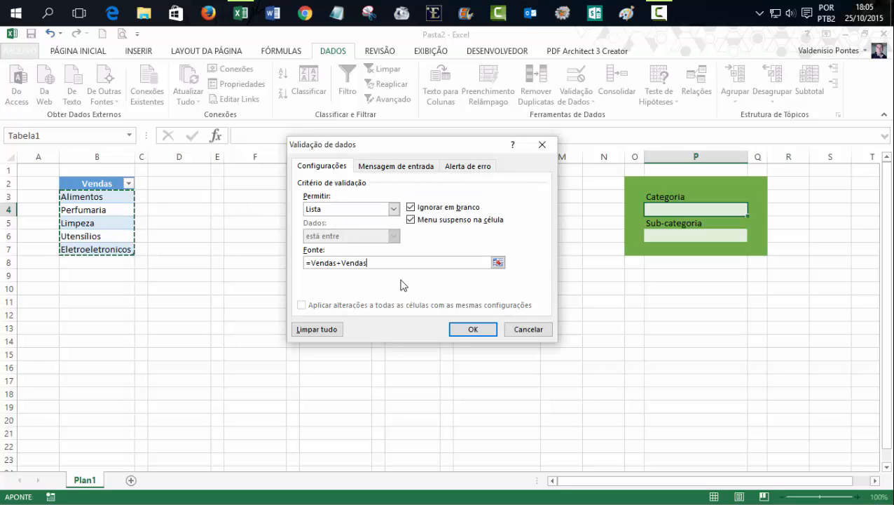
{"action": "key", "text": "BackSpace"}
{"action": "key", "text": "BackSpace"}
{"action": "key", "text": "BackSpace"}
{"action": "key", "text": "BackSpace"}
{"action": "key", "text": "BackSpace"}
{"action": "key", "text": "BackSpace"}
{"action": "key", "text": "BackSpace"}
Apply the validation and test the Categoria drop-down with Alimentos, Perfumaria and Limpeza, ending on Alimentos
{"action": "left_click", "coordinate": [467, 329]}
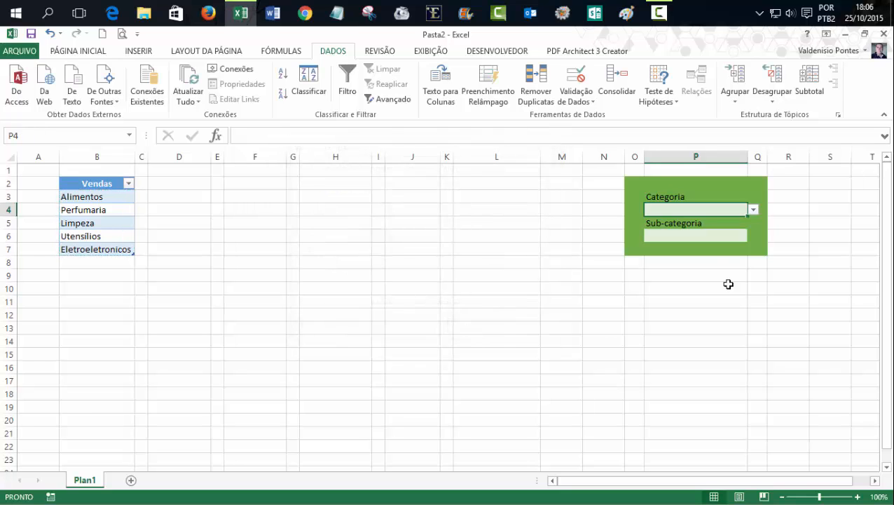
{"action": "left_click", "coordinate": [753, 210]}
{"action": "left_click", "coordinate": [678, 218]}
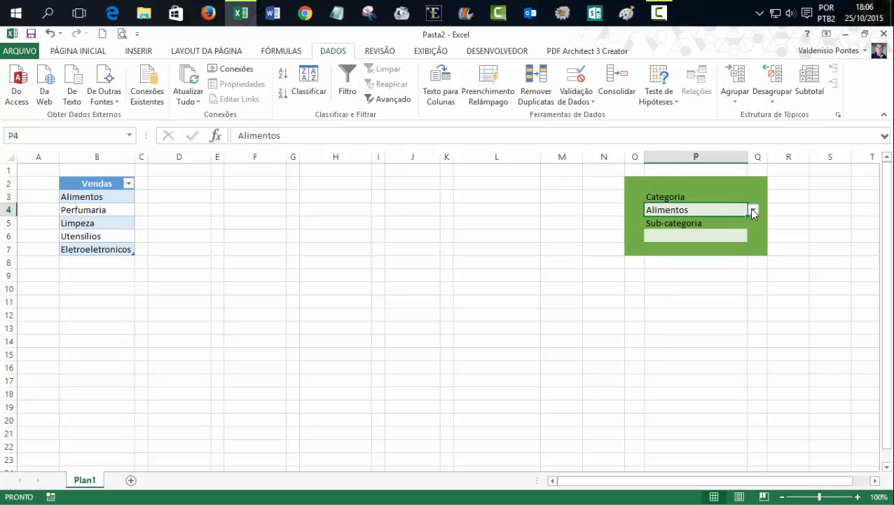
{"action": "left_click", "coordinate": [752, 210]}
{"action": "left_click", "coordinate": [693, 229]}
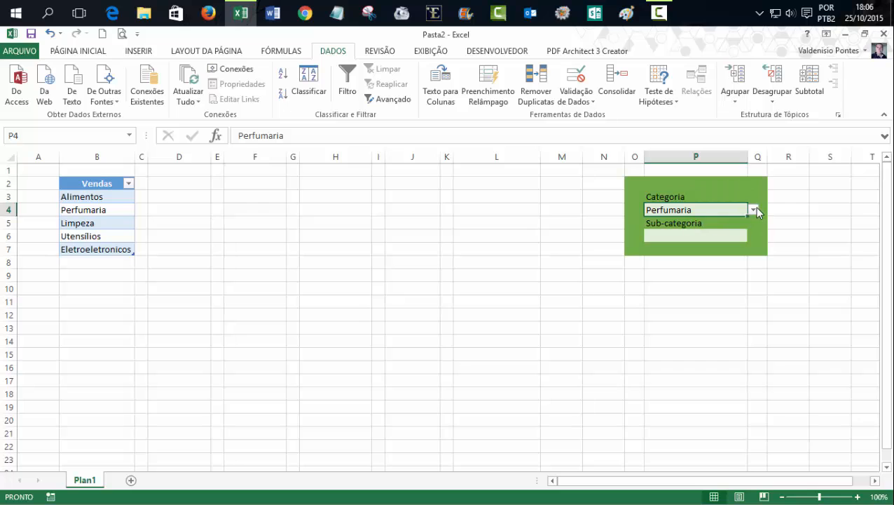
{"action": "left_click", "coordinate": [754, 209]}
{"action": "left_click", "coordinate": [694, 238]}
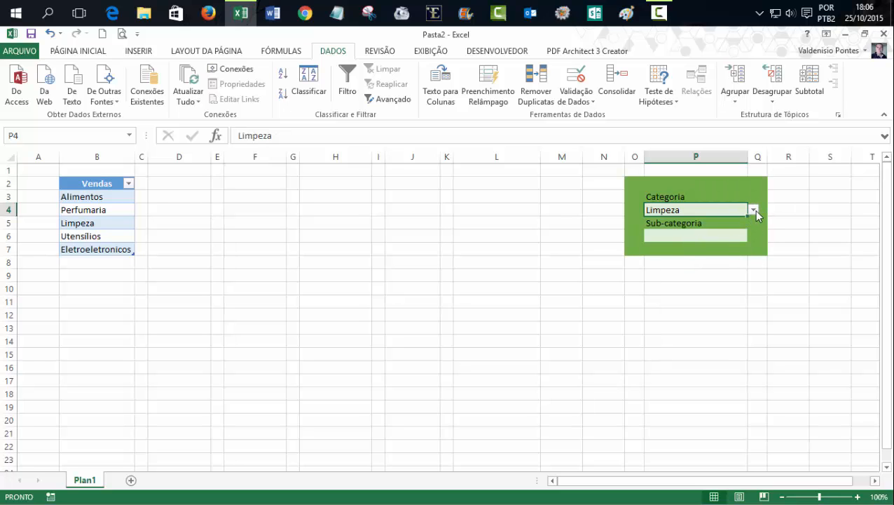
{"action": "left_click", "coordinate": [754, 209]}
{"action": "left_click", "coordinate": [711, 253]}
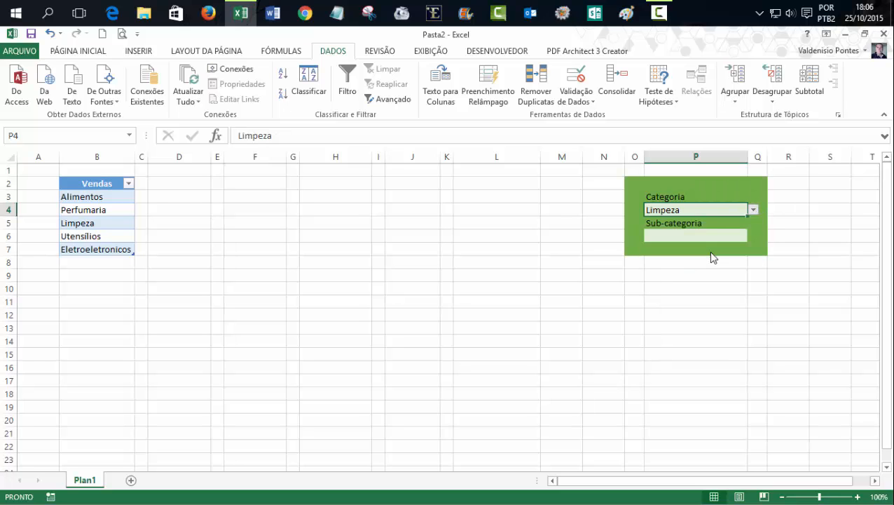
{"action": "left_click", "coordinate": [753, 210]}
{"action": "left_click", "coordinate": [675, 224]}
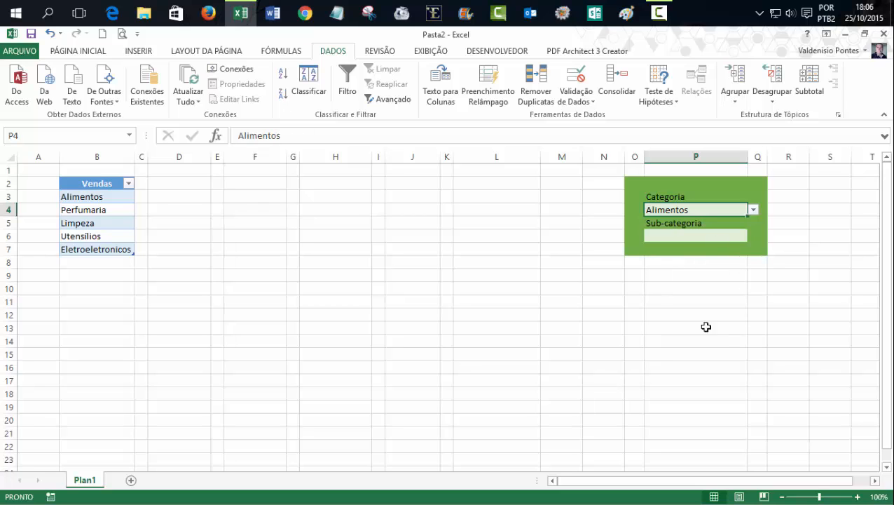
Compare the empty Sub-categoria cell with each category in the Vendas table, from Alimentos to Eletroeletronicos
{"action": "left_click", "coordinate": [204, 257]}
{"action": "left_click", "coordinate": [723, 235]}
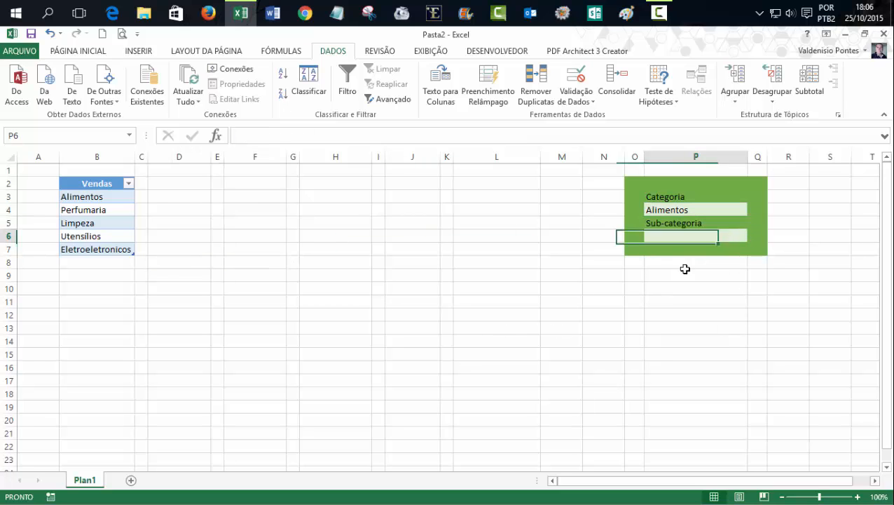
{"action": "left_click", "coordinate": [91, 199]}
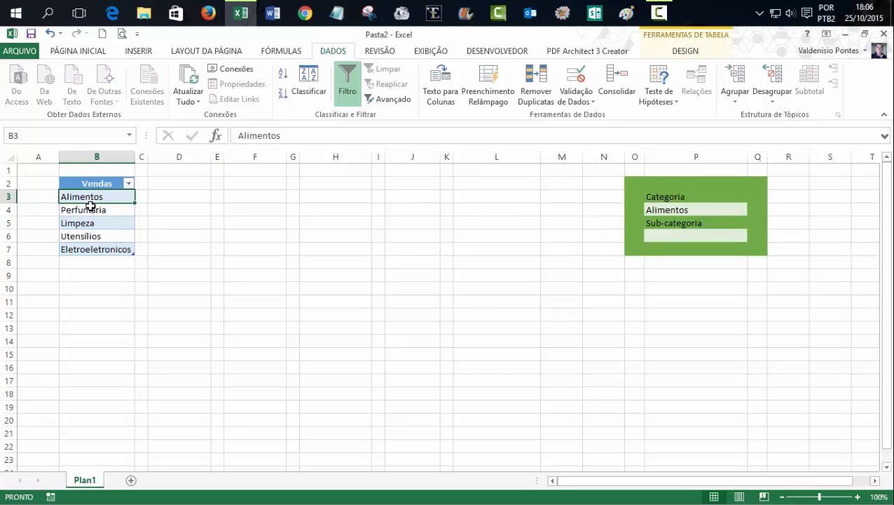
{"action": "left_click", "coordinate": [91, 208]}
{"action": "left_click", "coordinate": [88, 223]}
{"action": "left_click", "coordinate": [88, 236]}
{"action": "left_click", "coordinate": [87, 249]}
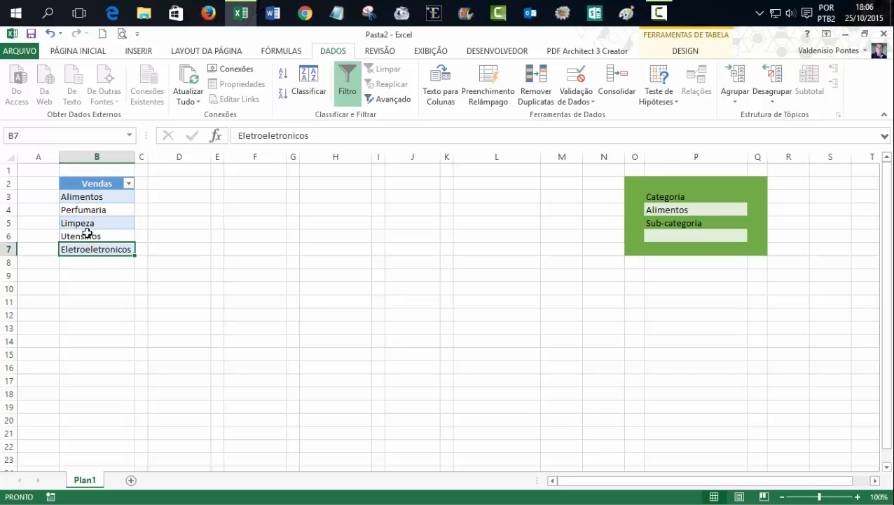
{"action": "left_click", "coordinate": [90, 198]}
{"action": "left_click", "coordinate": [89, 208]}
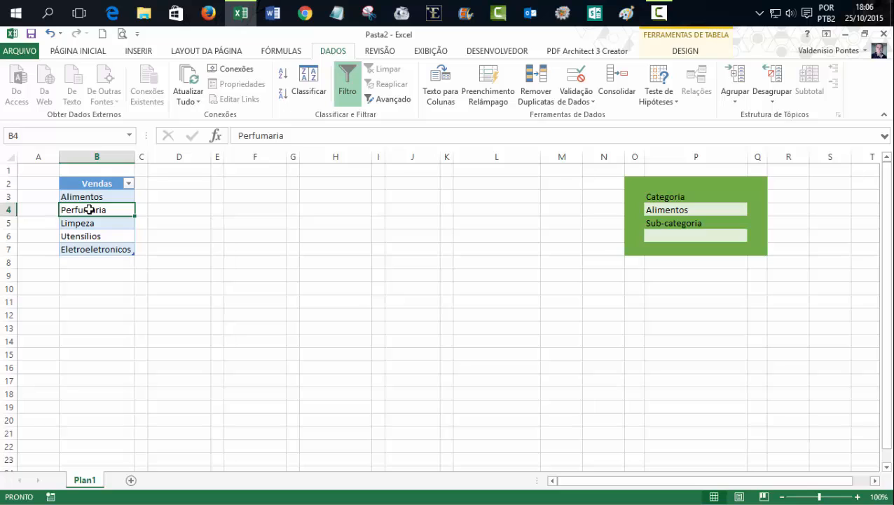
{"action": "left_click", "coordinate": [90, 197]}
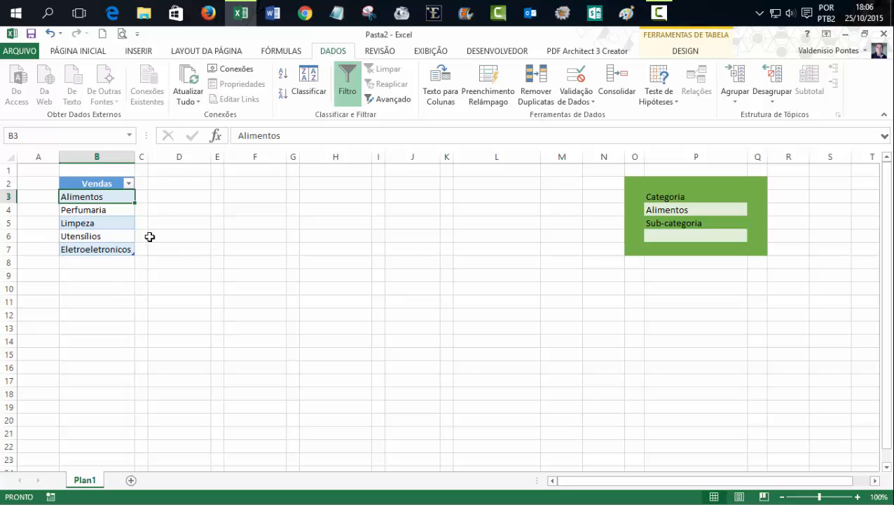
Change the font colour of the hidden Alimentos list in D2:D8 to black
{"action": "left_click_drag", "start_coordinate": [177, 183], "coordinate": [178, 261]}
{"action": "left_click", "coordinate": [78, 48]}
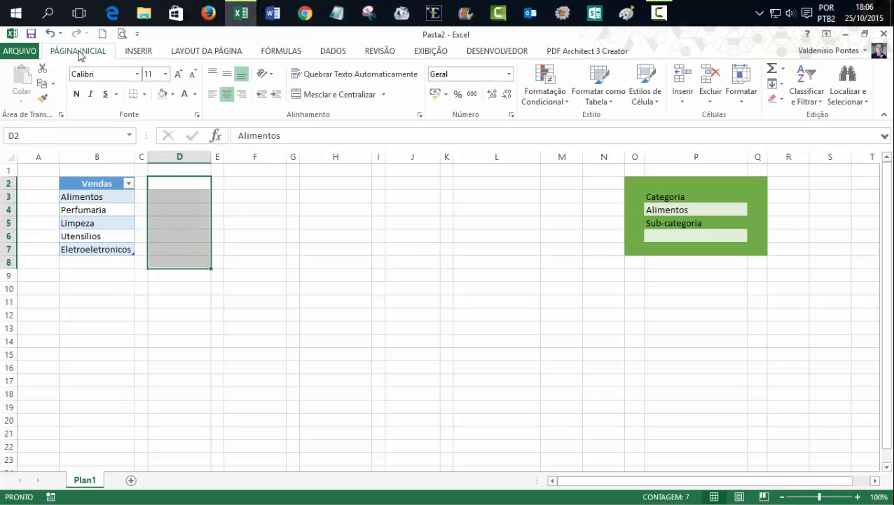
{"action": "left_click", "coordinate": [194, 94]}
{"action": "left_click", "coordinate": [187, 111]}
{"action": "left_click", "coordinate": [287, 287]}
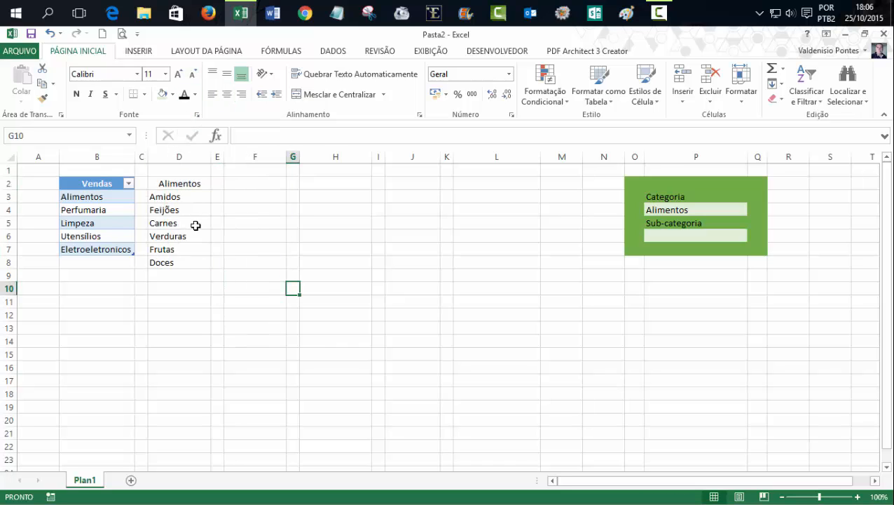
Look through the Alimentos header and its subcategory items from Amidos to Doces
{"action": "left_click", "coordinate": [189, 185]}
{"action": "left_click", "coordinate": [184, 200]}
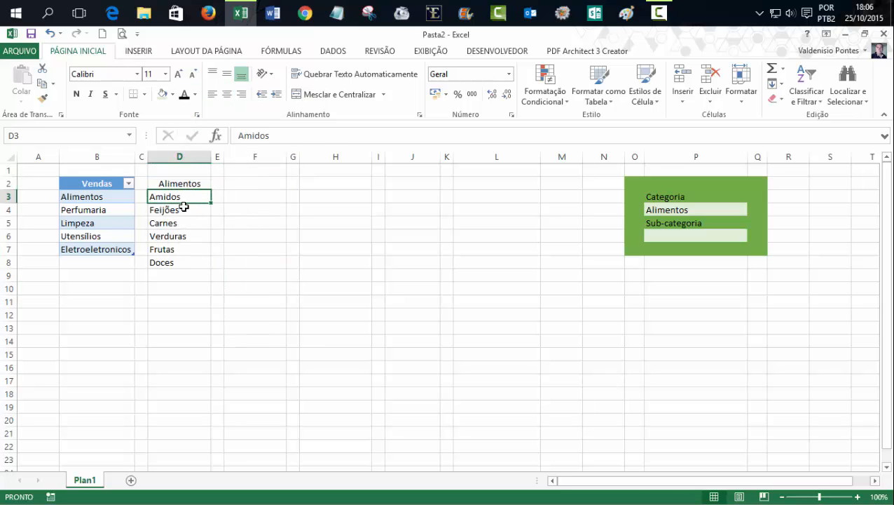
{"action": "left_click", "coordinate": [183, 210]}
{"action": "left_click", "coordinate": [183, 224]}
{"action": "left_click", "coordinate": [183, 236]}
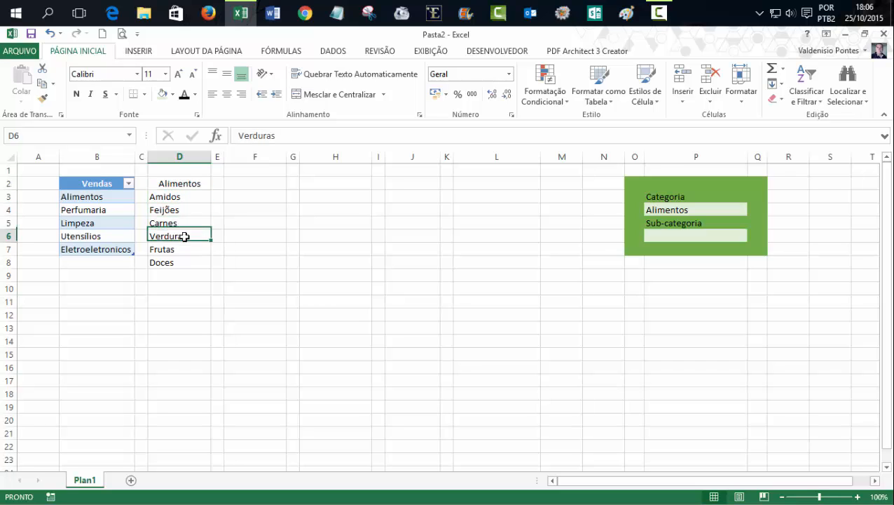
{"action": "left_click", "coordinate": [183, 251]}
{"action": "left_click", "coordinate": [180, 260]}
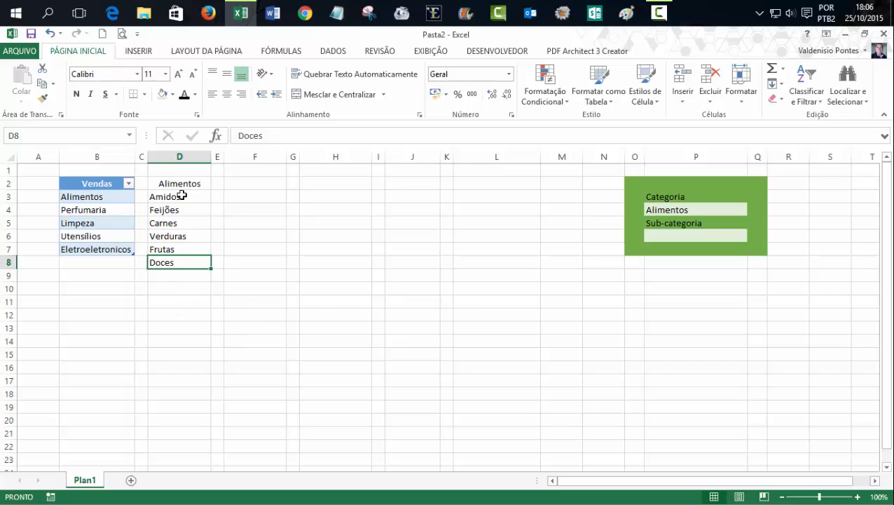
Convert the Alimentos list in D2:D8 into a table with headers, and select the Sub-categoria cell P6
{"action": "left_click_drag", "start_coordinate": [178, 186], "coordinate": [177, 260]}
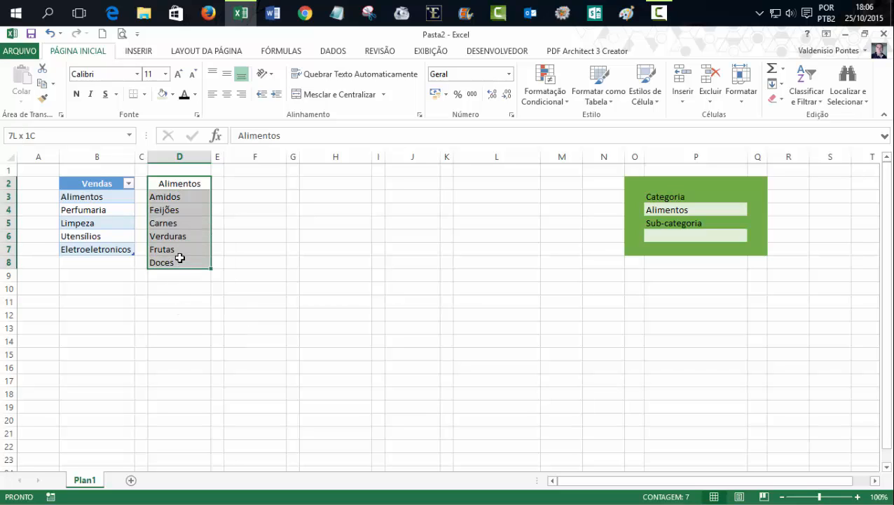
{"action": "left_click", "coordinate": [138, 51]}
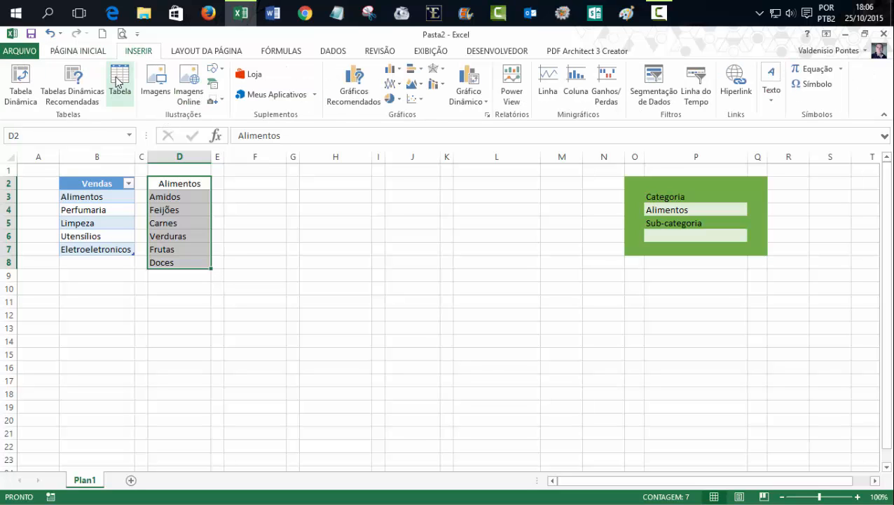
{"action": "left_click", "coordinate": [120, 85]}
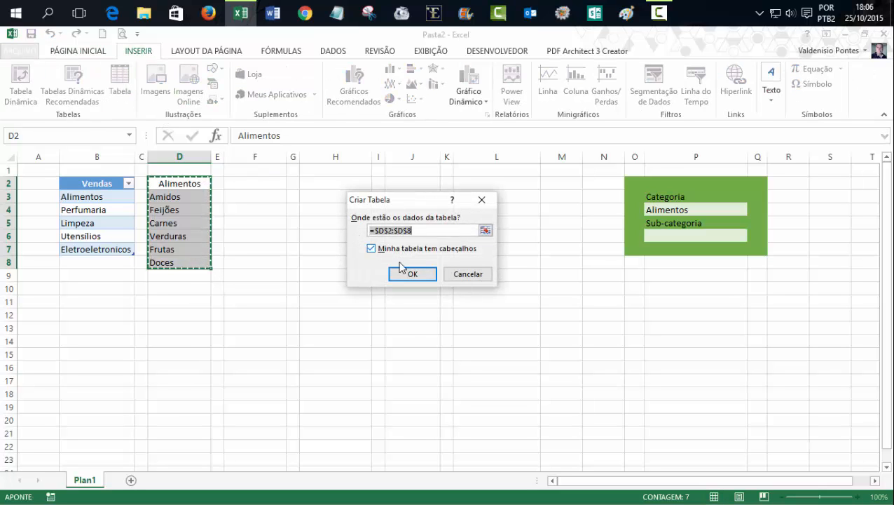
{"action": "left_click", "coordinate": [406, 273]}
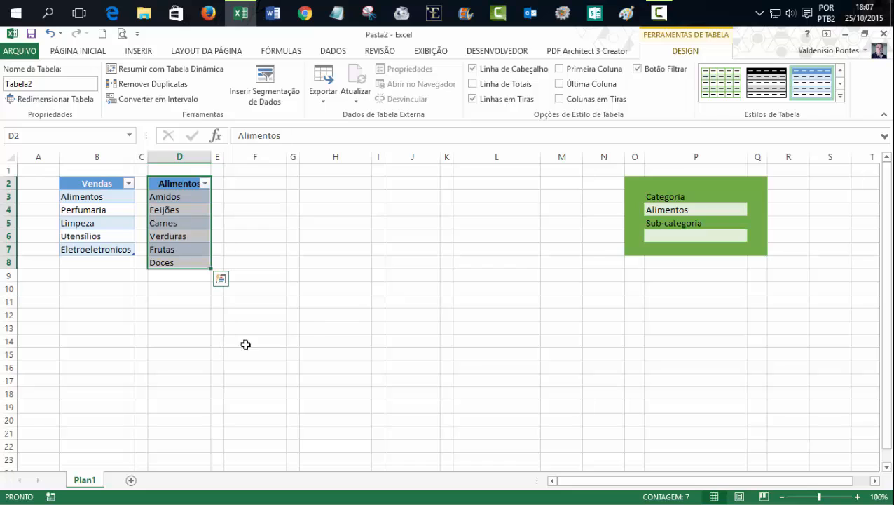
{"action": "left_click", "coordinate": [311, 322]}
{"action": "left_click", "coordinate": [691, 236]}
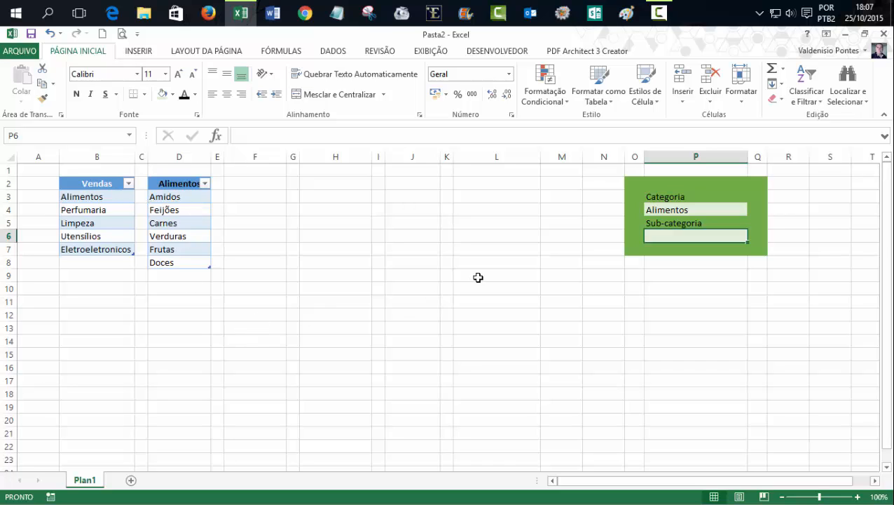
Check the workbook's defined names and the table name of the Alimentos items in D3:D8
{"action": "left_click", "coordinate": [129, 136]}
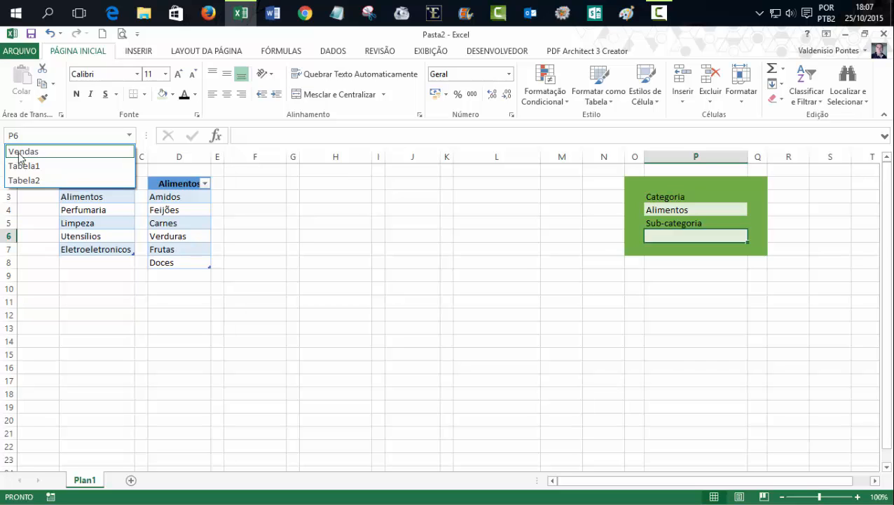
{"action": "left_click", "coordinate": [354, 303]}
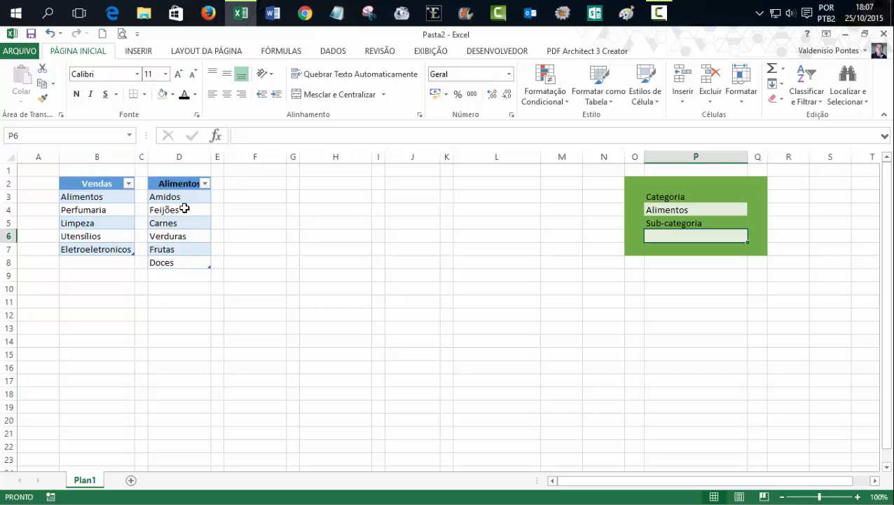
{"action": "left_click_drag", "start_coordinate": [180, 196], "coordinate": [181, 256]}
{"action": "left_click", "coordinate": [44, 134]}
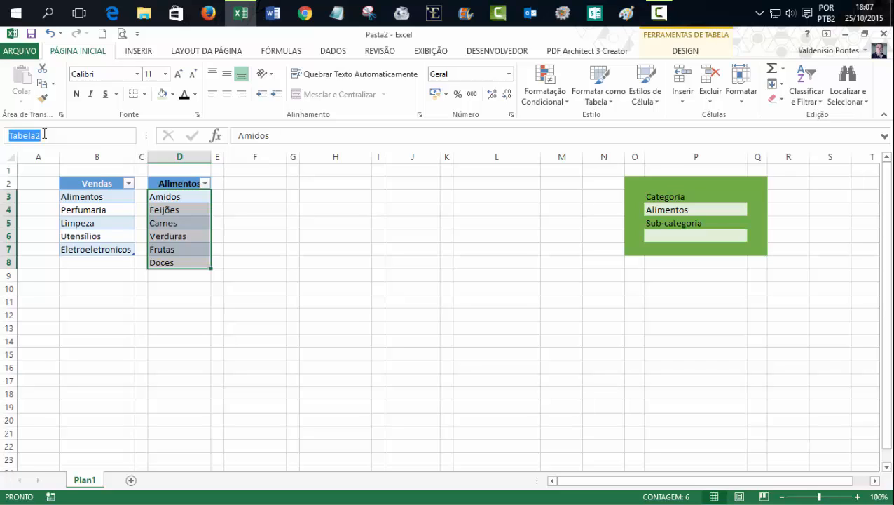
{"action": "left_click", "coordinate": [368, 290]}
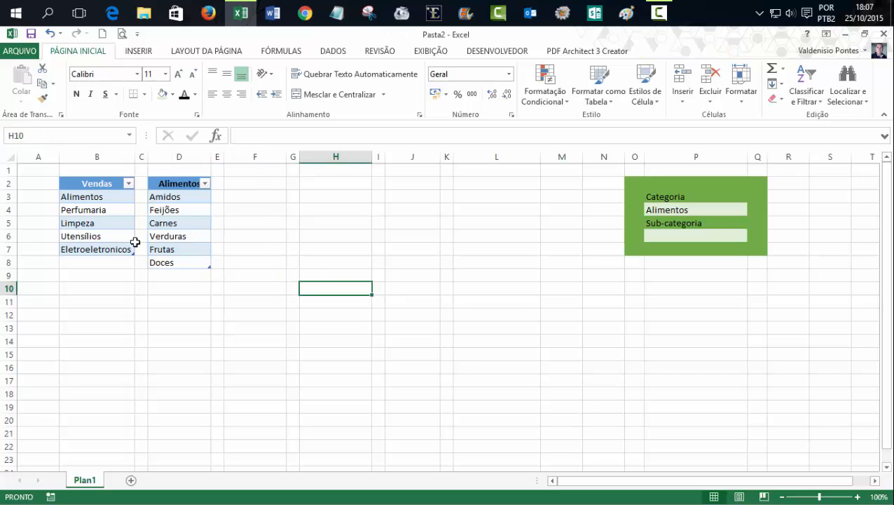
Copy the text Alimentos from B3 and use it as the defined name for the subcategory items in D3:D8
{"action": "left_click", "coordinate": [84, 197]}
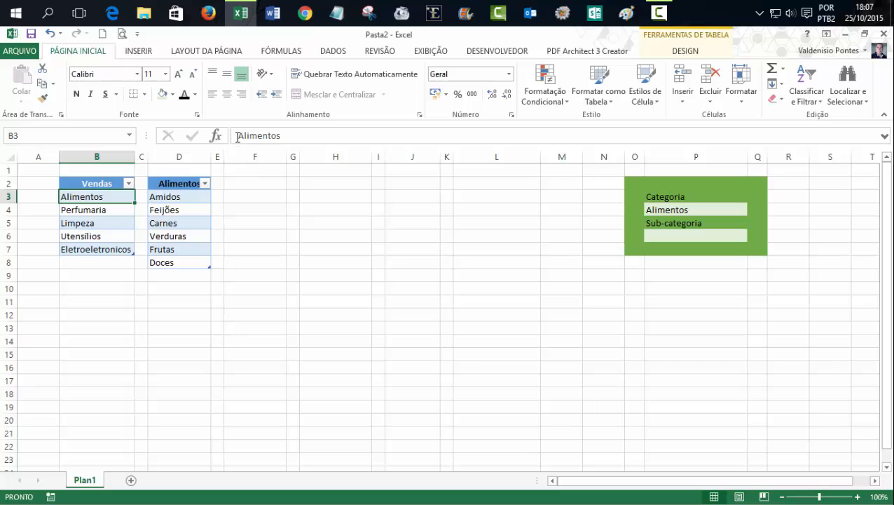
{"action": "left_click_drag", "start_coordinate": [237, 136], "coordinate": [275, 135]}
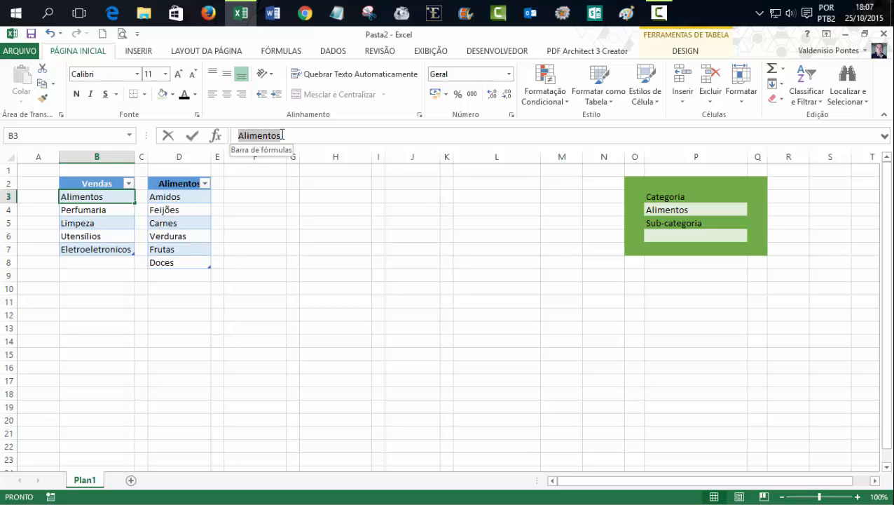
{"action": "key", "text": "ctrl+c"}
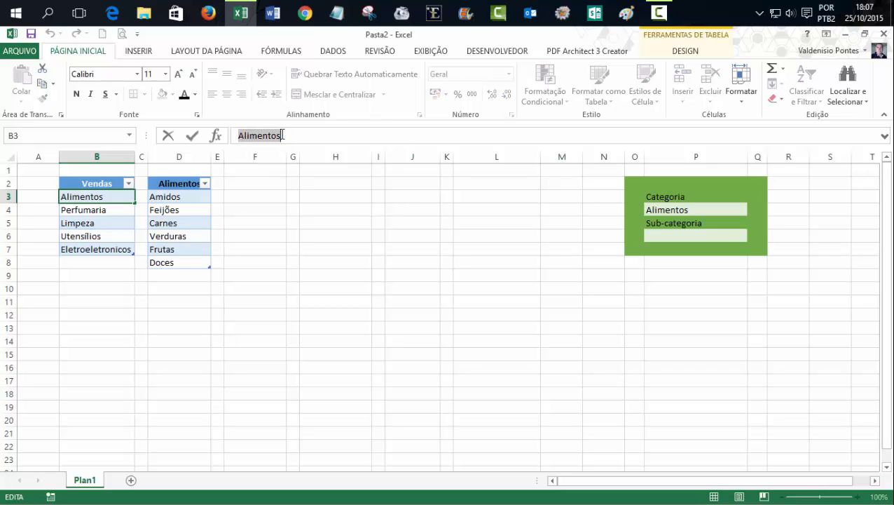
{"action": "left_click", "coordinate": [265, 247]}
{"action": "left_click_drag", "start_coordinate": [175, 195], "coordinate": [182, 260]}
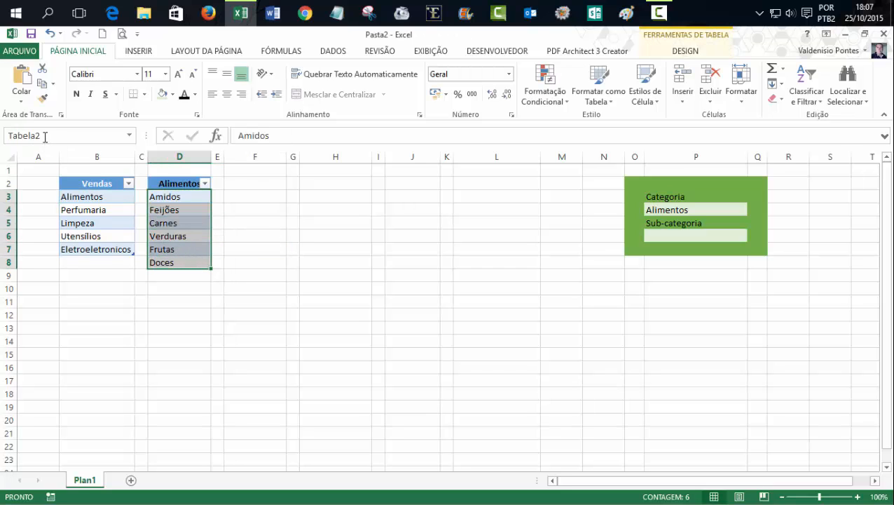
{"action": "left_click", "coordinate": [45, 136]}
{"action": "type", "text": "Alimentos"}
{"action": "key", "text": "Return"}
{"action": "left_click", "coordinate": [305, 279]}
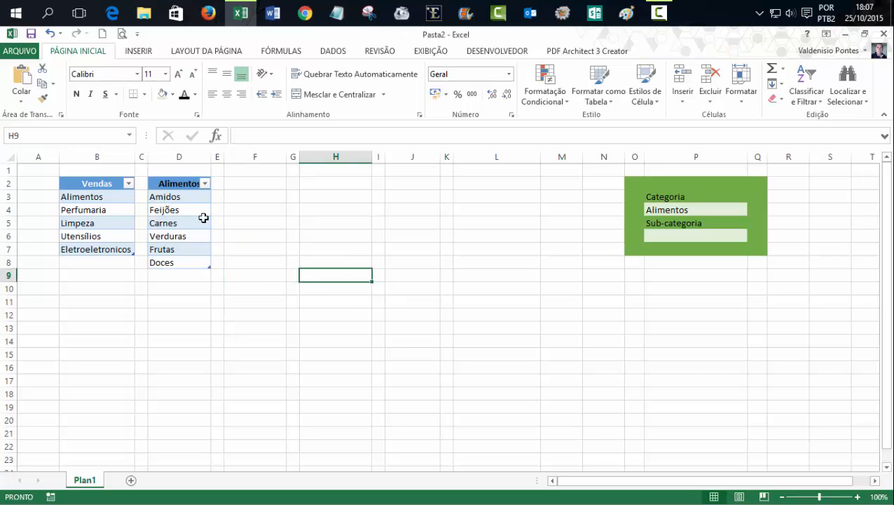
Compare the category text in B3 of the Vendas table with the subcategory range D3:D8 and its name
{"action": "left_click", "coordinate": [183, 198]}
{"action": "left_click_drag", "start_coordinate": [183, 198], "coordinate": [181, 261]}
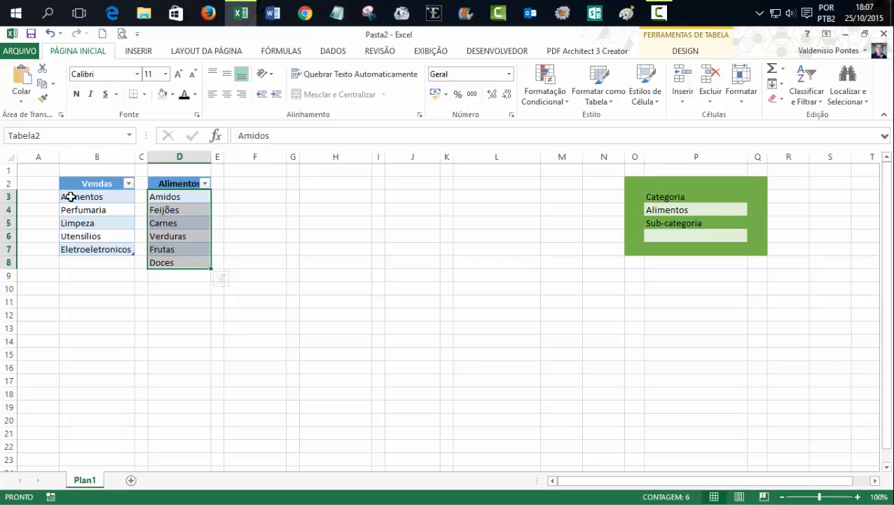
{"action": "left_click", "coordinate": [364, 261]}
{"action": "left_click", "coordinate": [92, 195]}
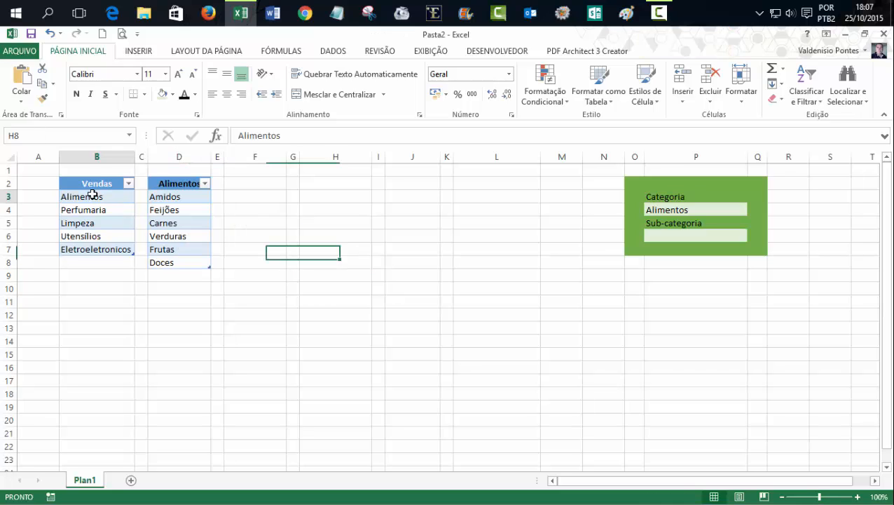
{"action": "left_click_drag", "start_coordinate": [158, 197], "coordinate": [162, 262]}
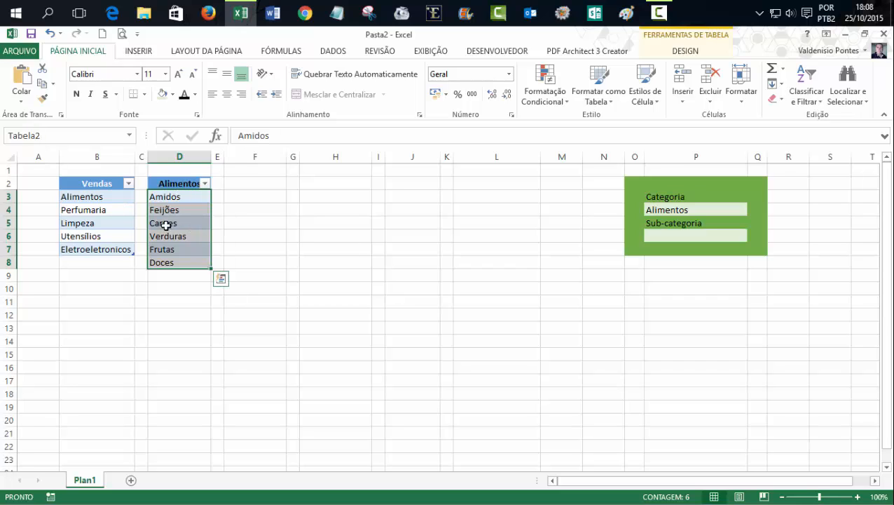
{"action": "left_click", "coordinate": [106, 200]}
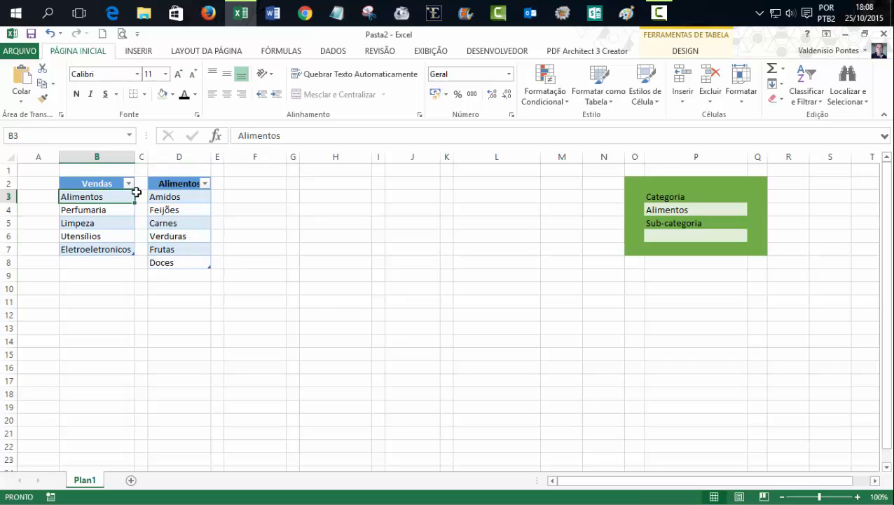
{"action": "left_click", "coordinate": [355, 138]}
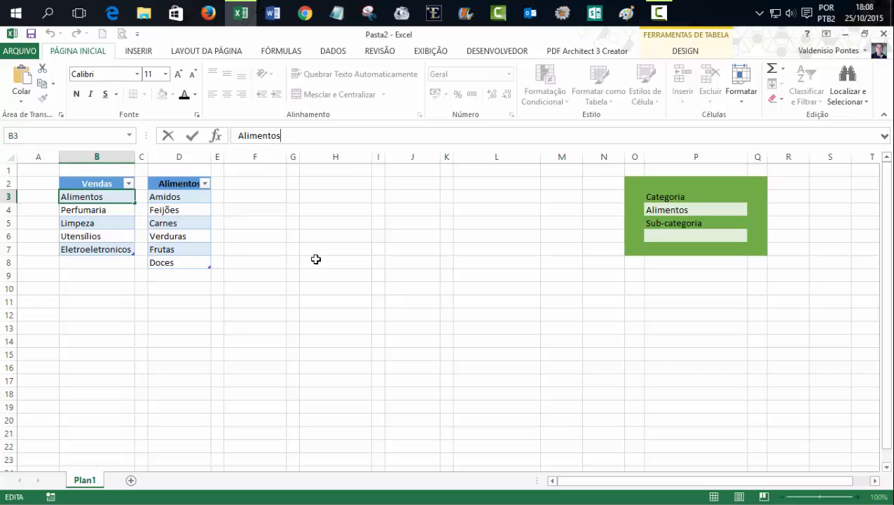
{"action": "left_click", "coordinate": [274, 231]}
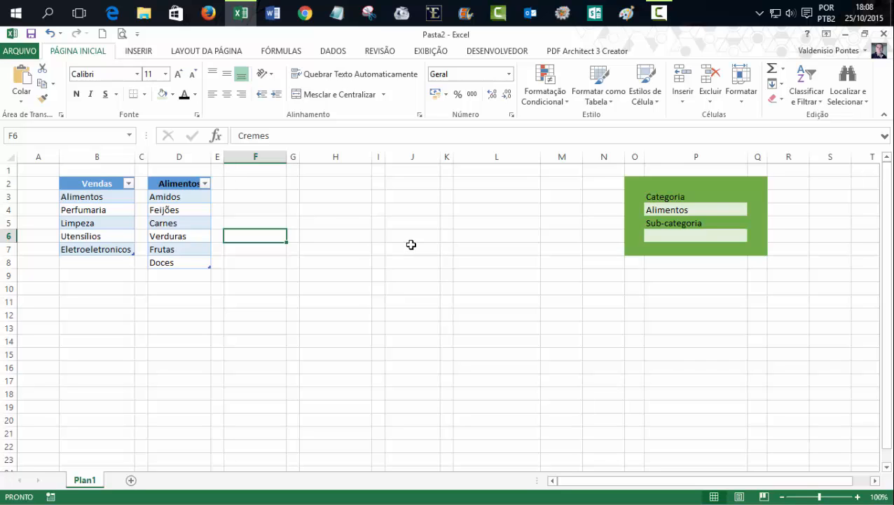
Clear the selected category from the Categoria cell P4
{"action": "left_click", "coordinate": [704, 238]}
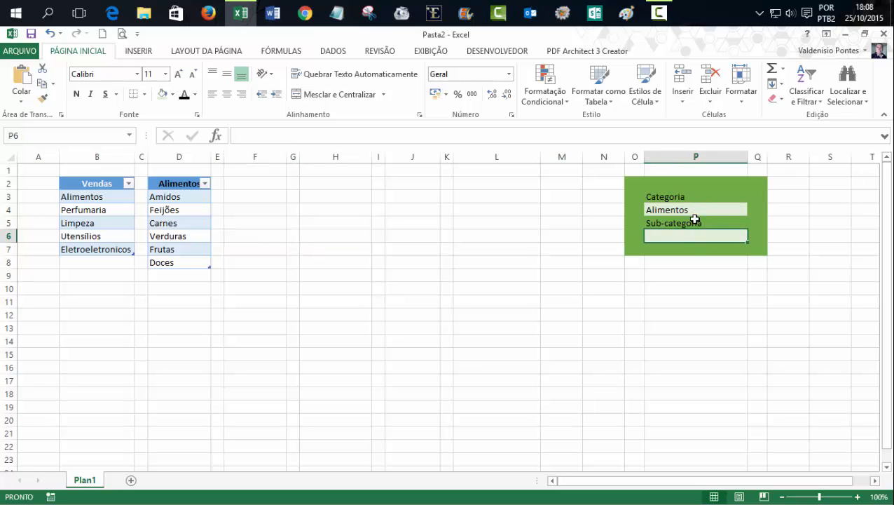
{"action": "left_click", "coordinate": [688, 208]}
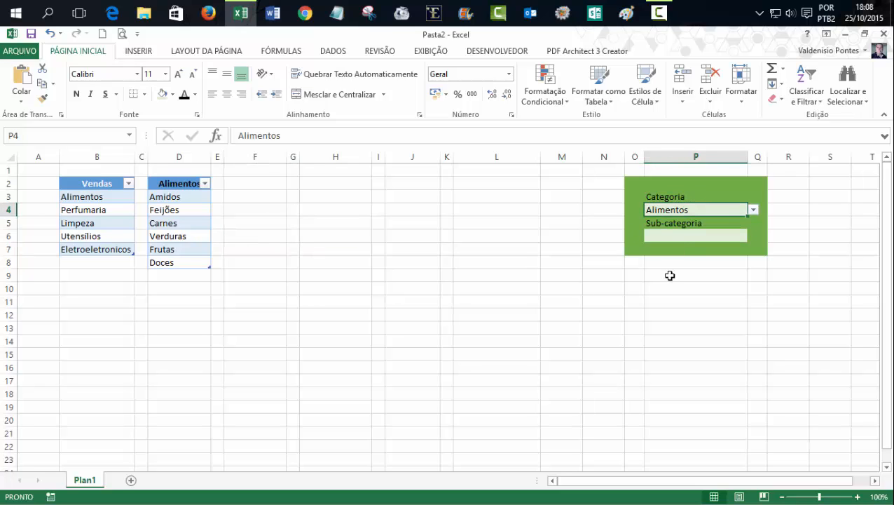
{"action": "key", "text": "Delete"}
{"action": "left_click", "coordinate": [659, 317]}
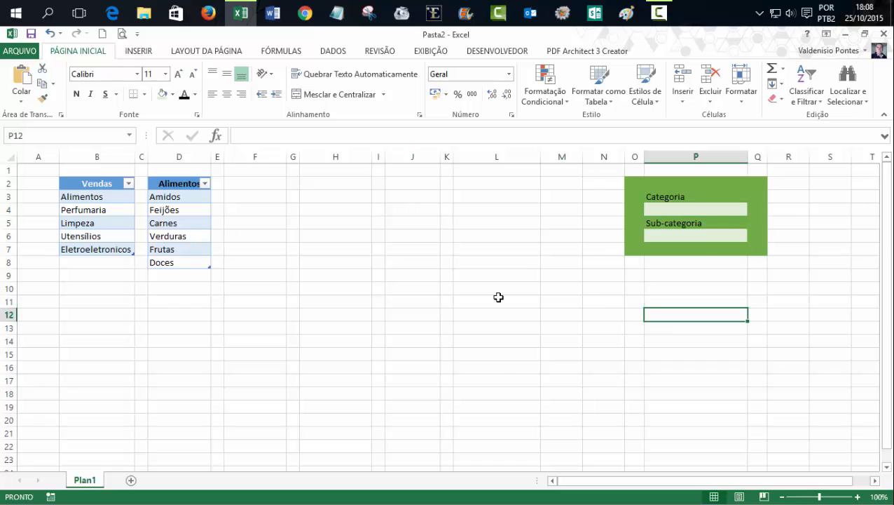
Choose Alimentos from the Categoria drop-down list in P4 and select the Sub-categoria cell P6
{"action": "left_click", "coordinate": [714, 234]}
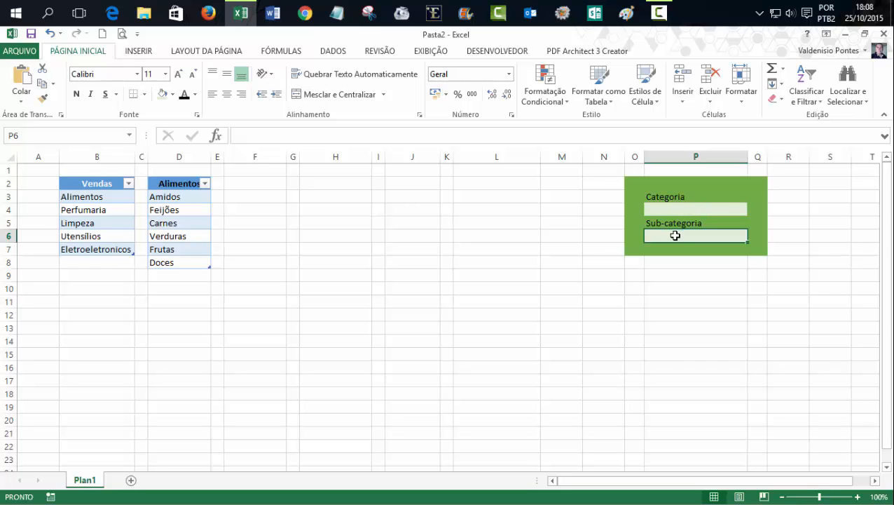
{"action": "left_click", "coordinate": [708, 209]}
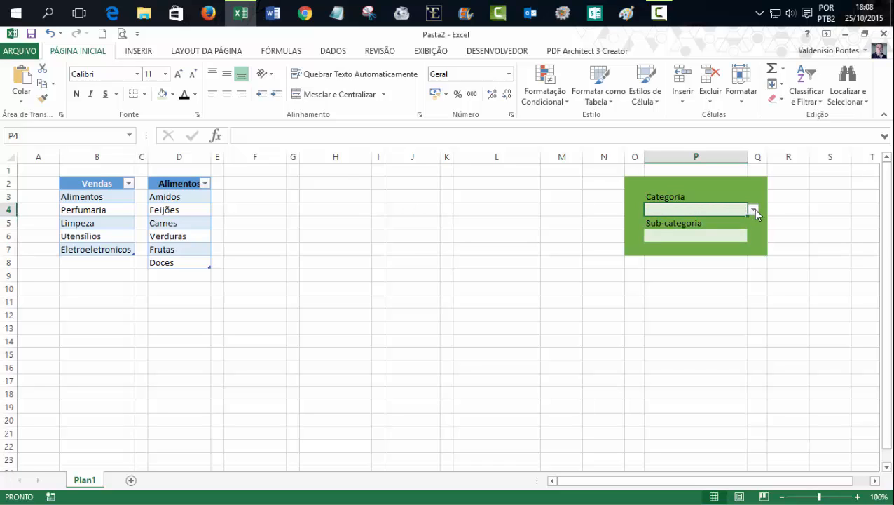
{"action": "left_click", "coordinate": [755, 209]}
{"action": "left_click", "coordinate": [676, 220]}
{"action": "left_click", "coordinate": [668, 233]}
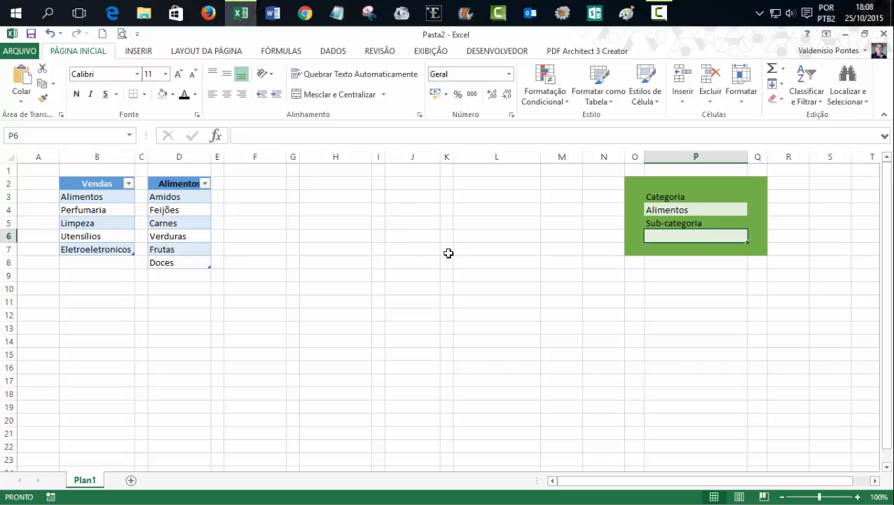
Set the data validation of the Sub-categoria cell P6 to allow Lista, and look through the defined names available for its source
{"action": "left_click", "coordinate": [679, 210]}
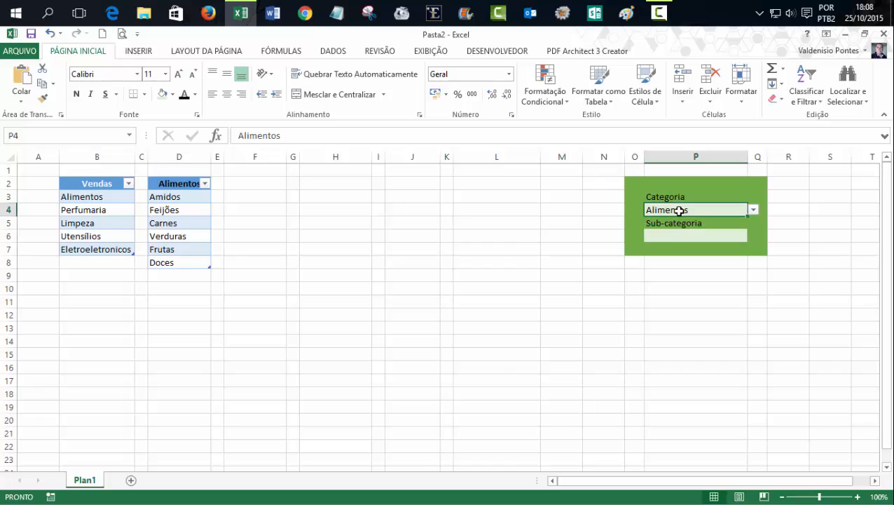
{"action": "left_click", "coordinate": [679, 236]}
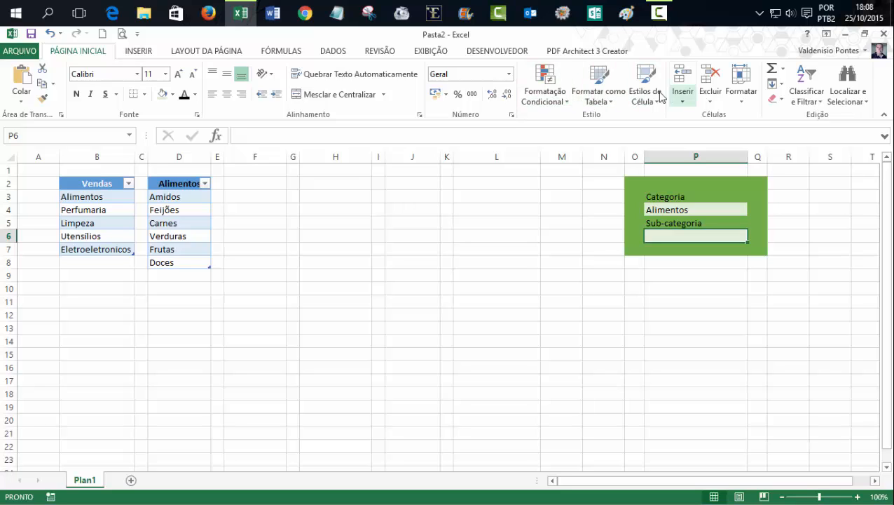
{"action": "left_click", "coordinate": [333, 50]}
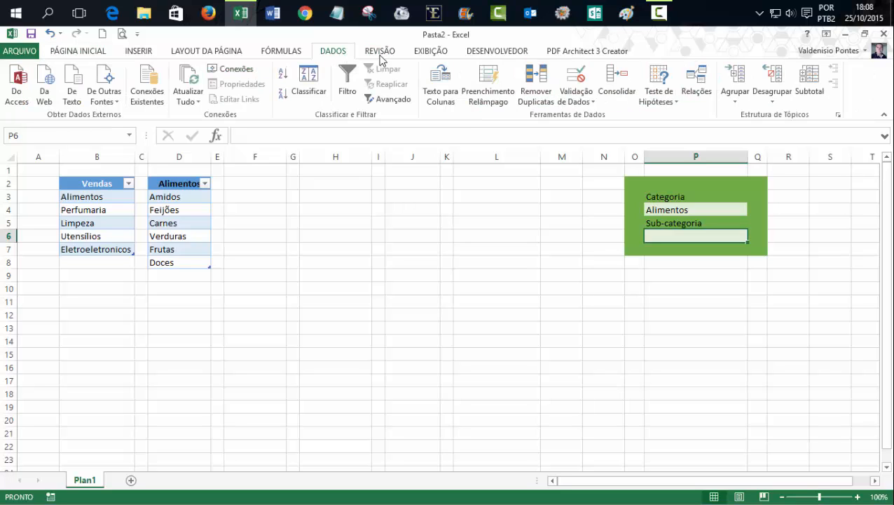
{"action": "left_click", "coordinate": [581, 103]}
{"action": "left_click", "coordinate": [586, 116]}
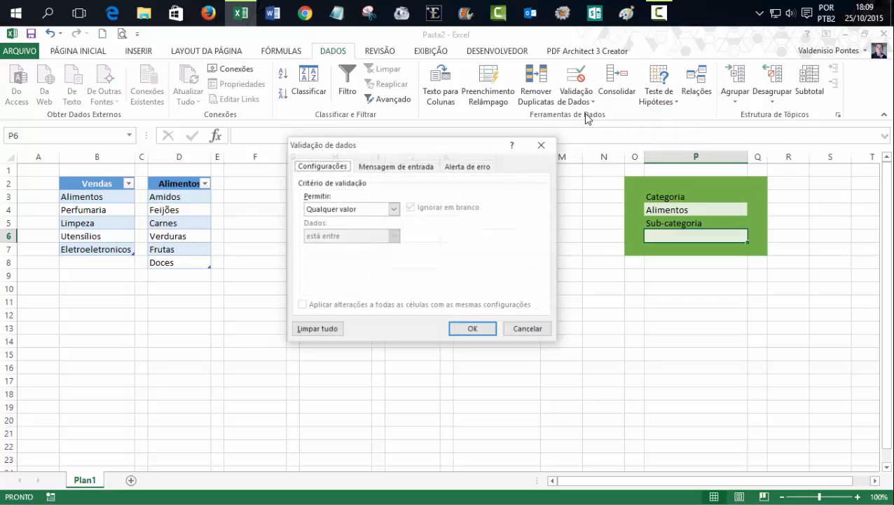
{"action": "left_click", "coordinate": [394, 208]}
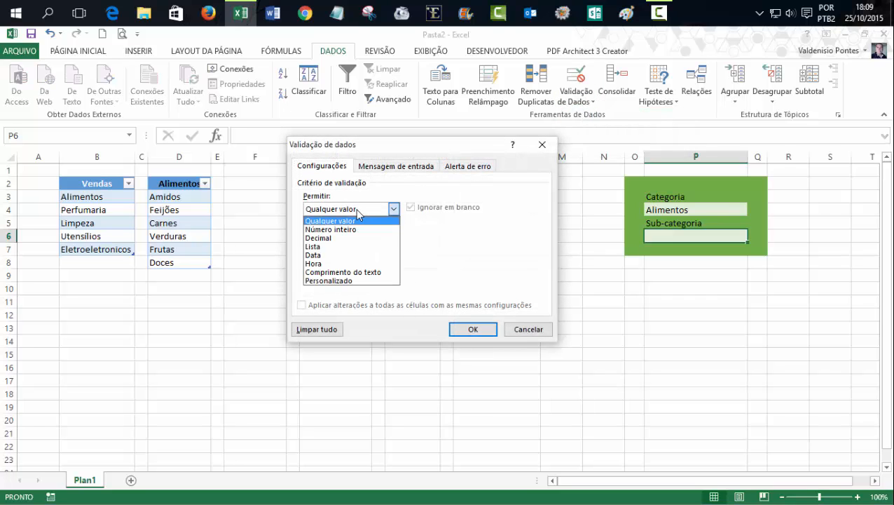
{"action": "left_click", "coordinate": [314, 247]}
{"action": "left_click", "coordinate": [322, 263]}
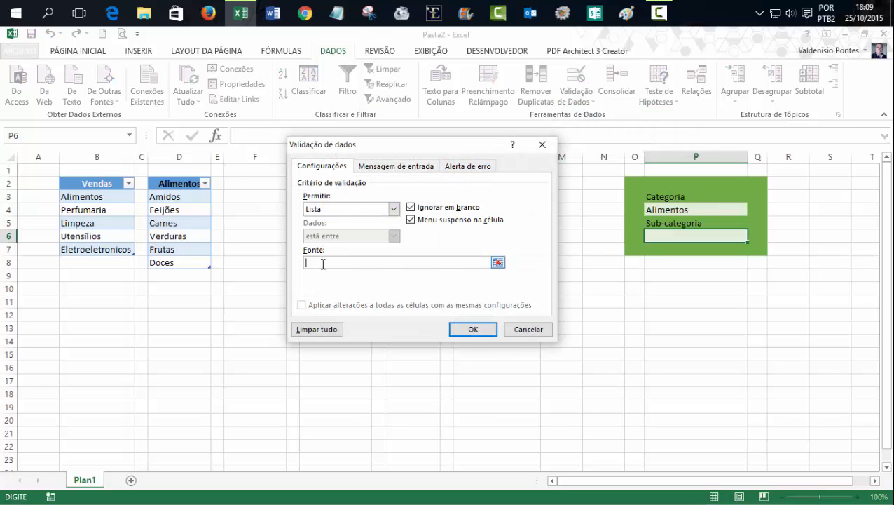
{"action": "key", "text": "F3"}
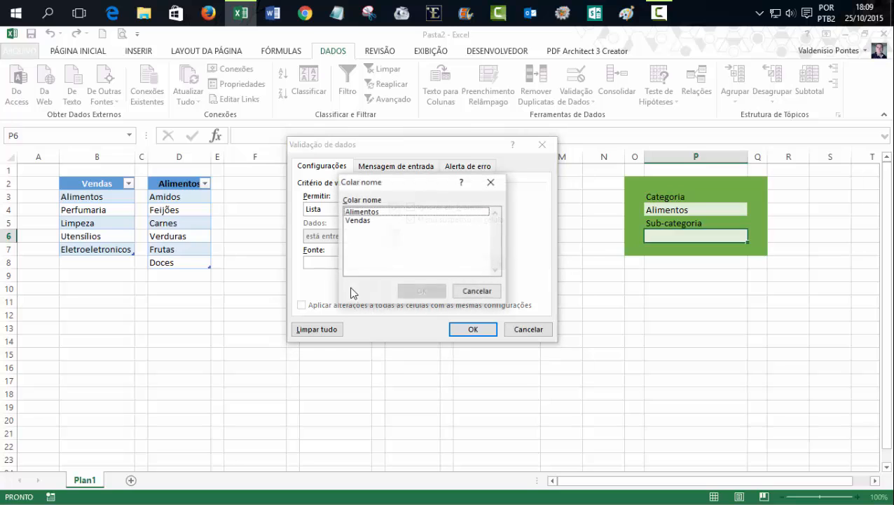
{"action": "left_click", "coordinate": [369, 214]}
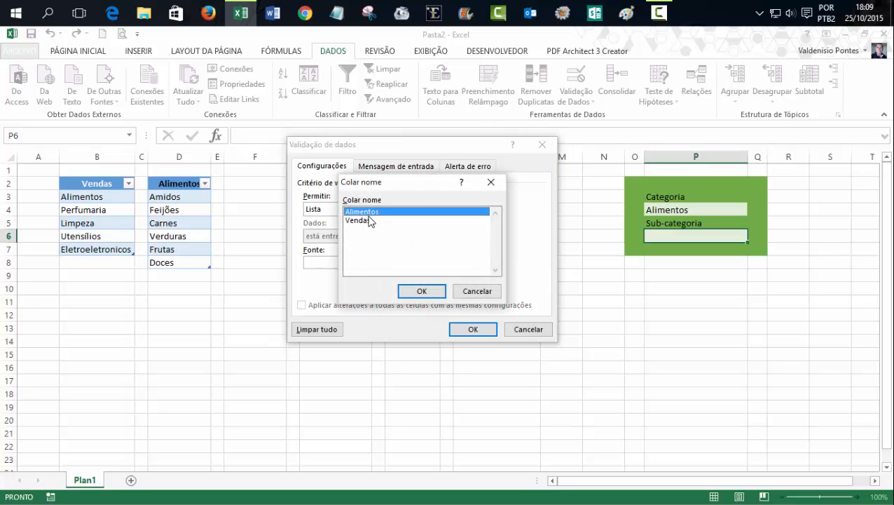
{"action": "left_click", "coordinate": [473, 291]}
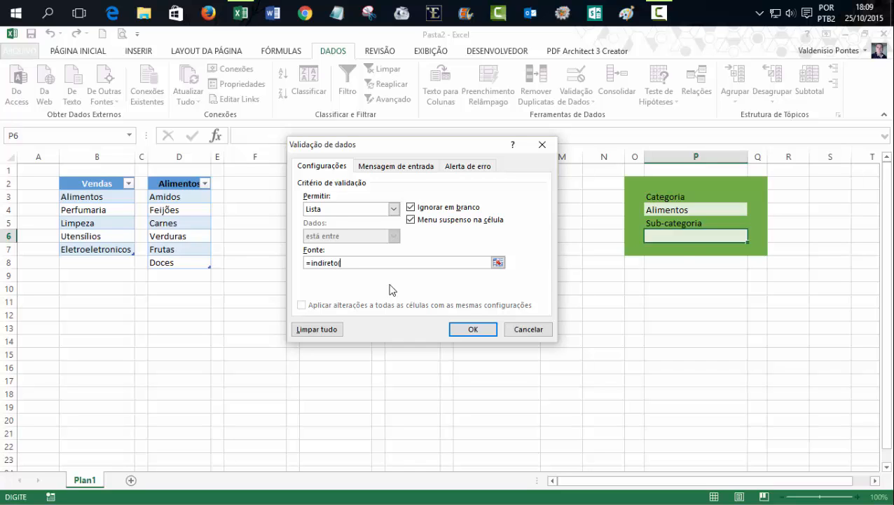
Apply =INDIRETO($P$4) as the list source for the Sub-categoria cell P6, and choose Amidos from its drop-down
{"action": "left_click", "coordinate": [686, 210]}
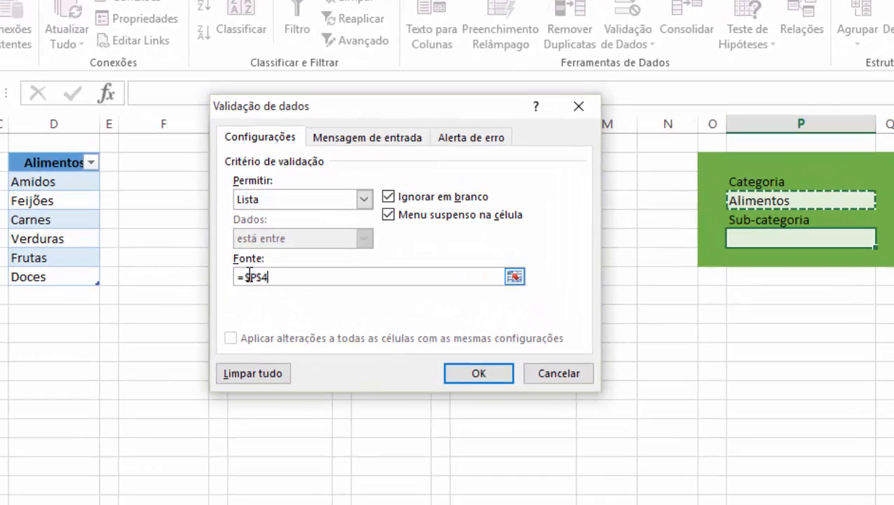
{"action": "left_click", "coordinate": [244, 277]}
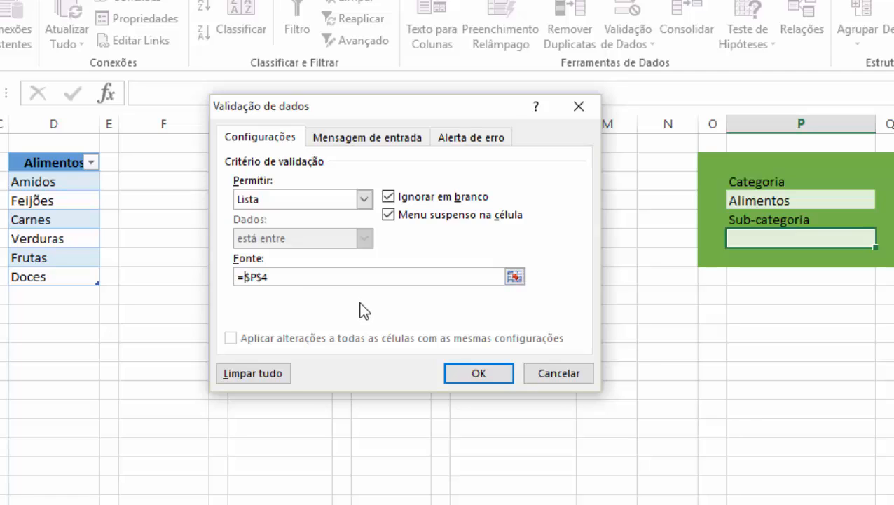
{"action": "type", "text": "INDIR"}
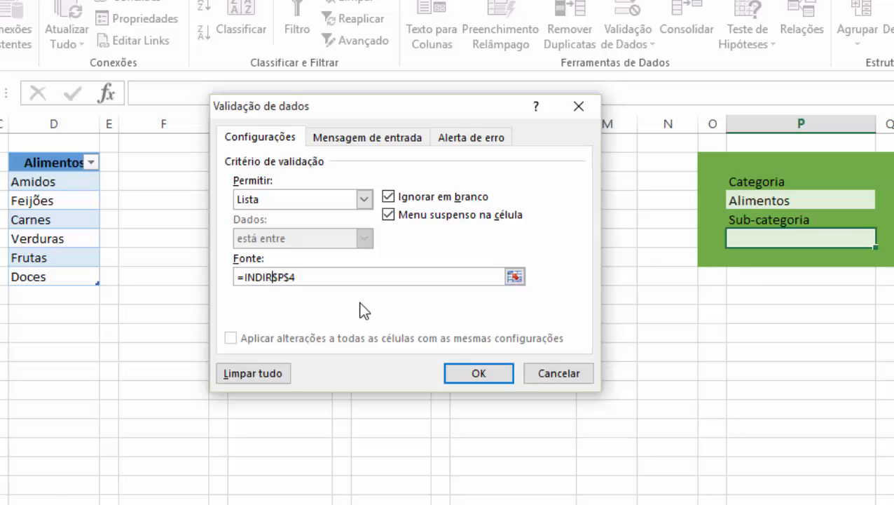
{"action": "type", "text": "ETO("}
{"action": "left_click", "coordinate": [319, 278]}
{"action": "type", "text": ")"}
{"action": "left_click", "coordinate": [478, 372]}
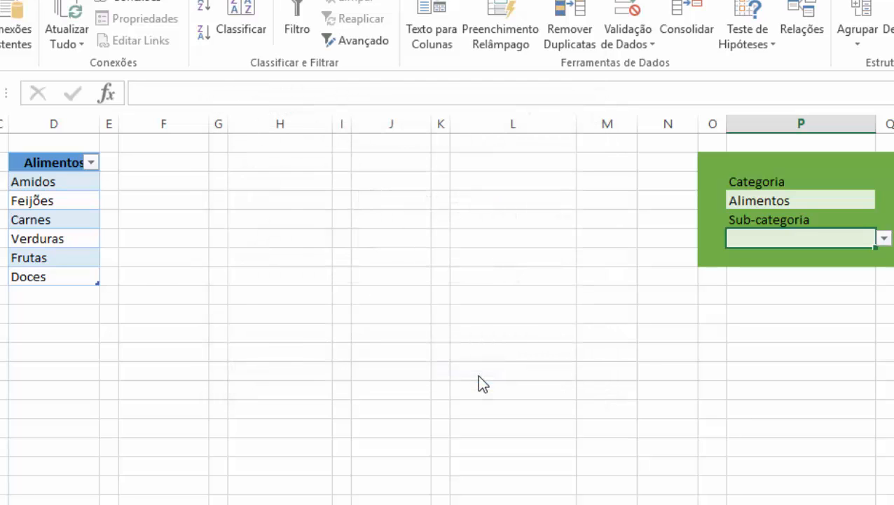
{"action": "left_click", "coordinate": [885, 239]}
{"action": "left_click", "coordinate": [764, 253]}
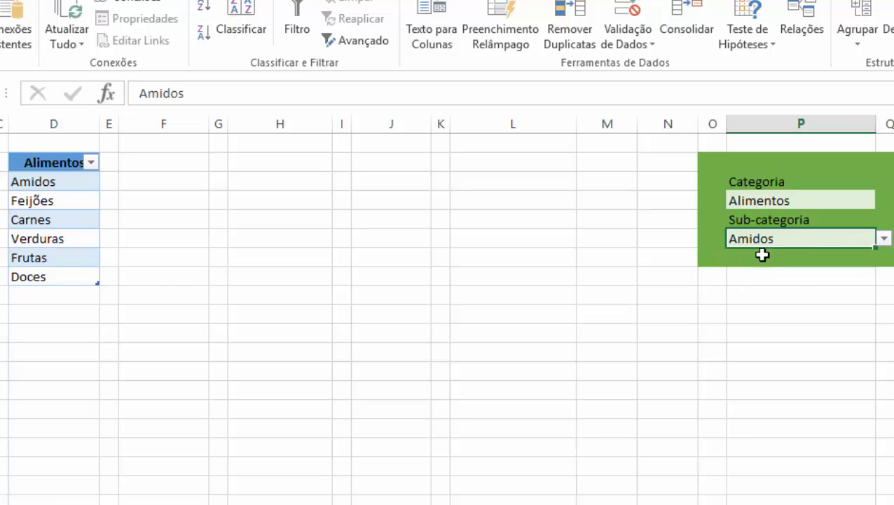
Test the Sub-categoria drop-down list in P6 by choosing Feijões, Verduras, Frutas and Feijões again
{"action": "left_click", "coordinate": [884, 239]}
{"action": "left_click", "coordinate": [775, 266]}
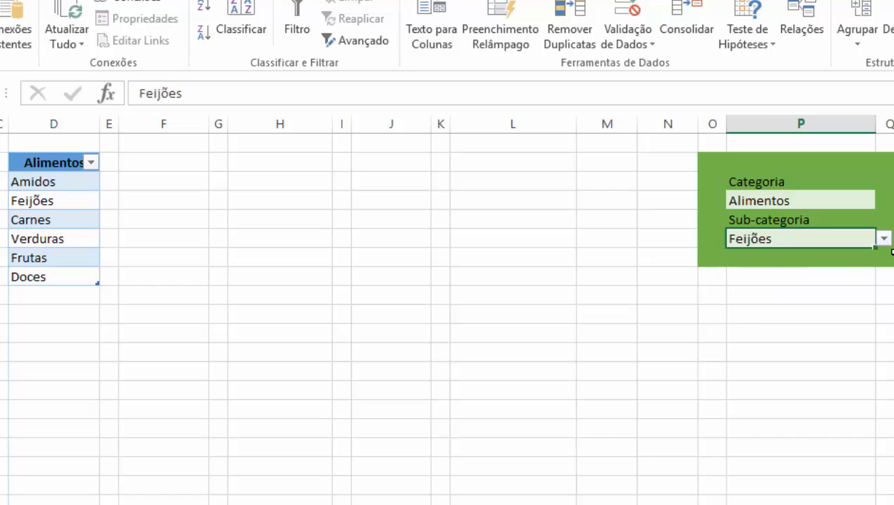
{"action": "left_click", "coordinate": [884, 239]}
{"action": "left_click", "coordinate": [771, 291]}
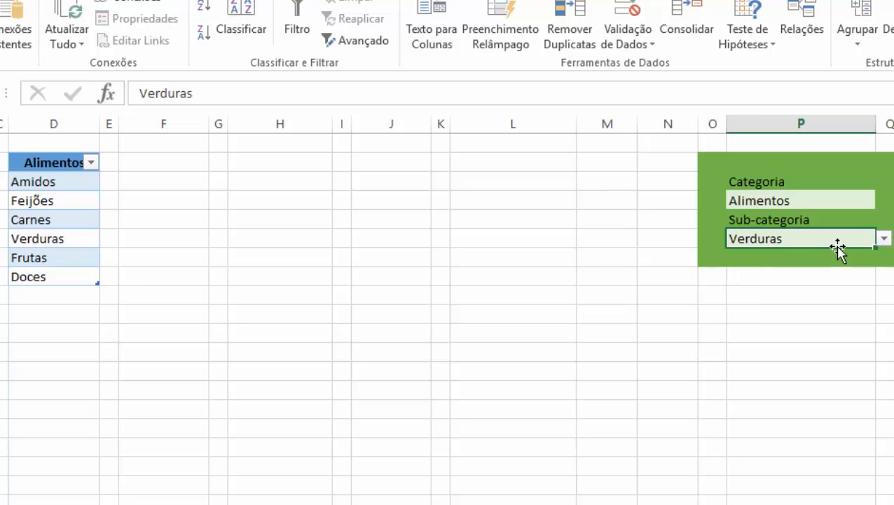
{"action": "left_click", "coordinate": [884, 239]}
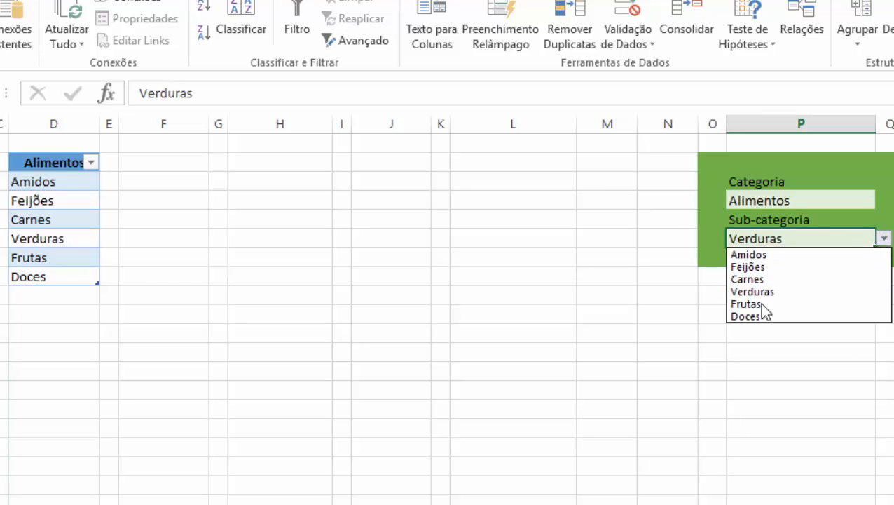
{"action": "left_click", "coordinate": [761, 305]}
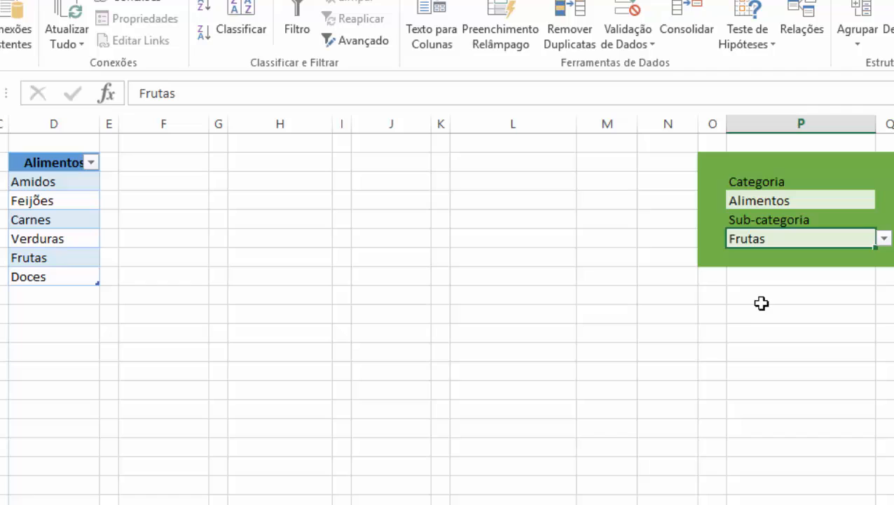
{"action": "left_click", "coordinate": [885, 239]}
{"action": "left_click", "coordinate": [770, 268]}
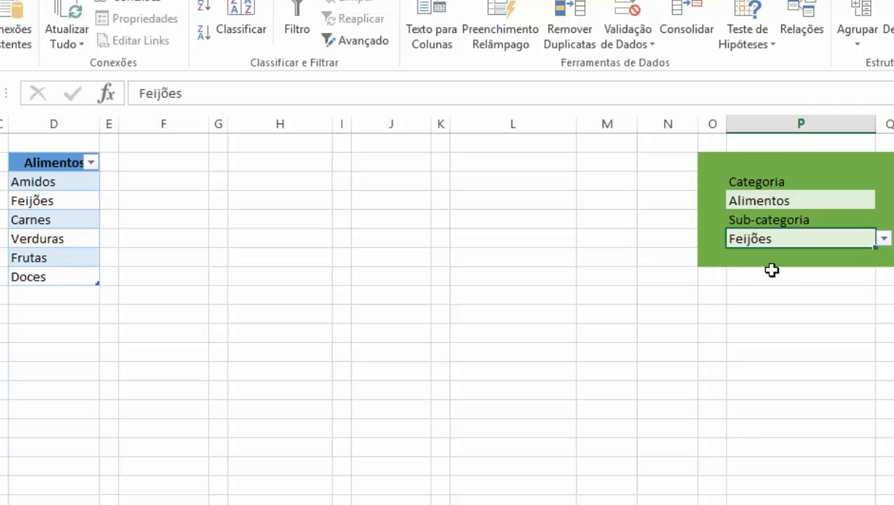
{"action": "key", "text": "Return"}
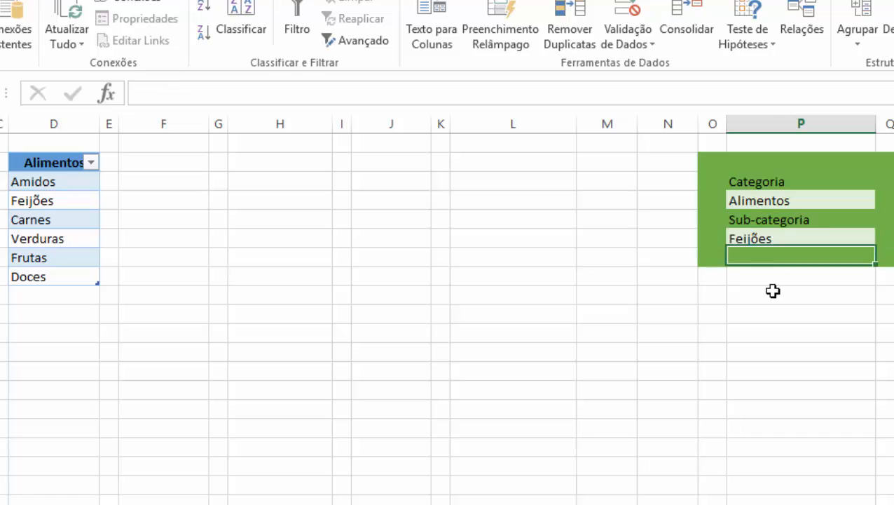
{"action": "left_click", "coordinate": [771, 291]}
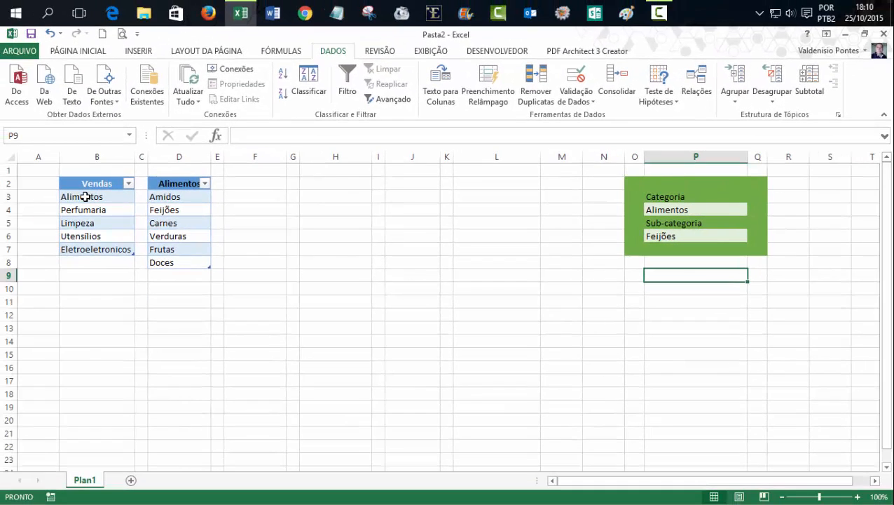
Review the Alimentos entry in the Vendas table and its matching sub-categories in D3:D8
{"action": "left_click", "coordinate": [85, 196]}
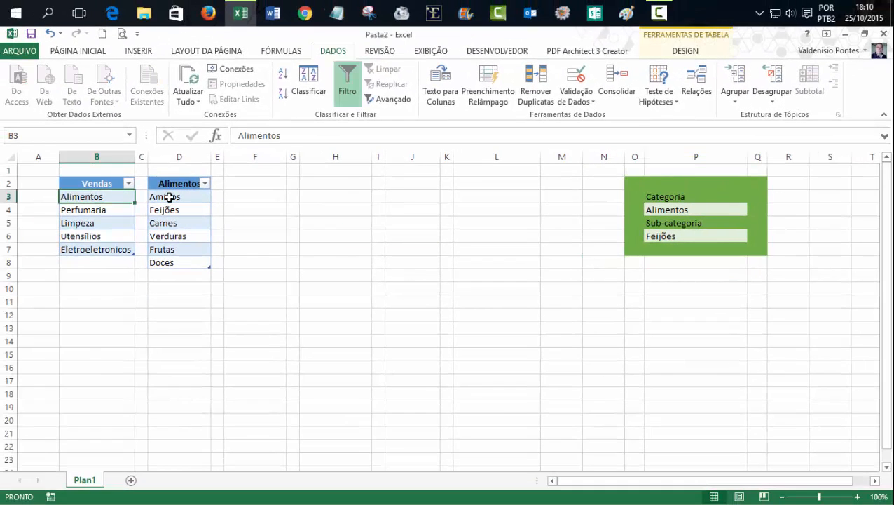
{"action": "left_click_drag", "start_coordinate": [168, 197], "coordinate": [169, 259]}
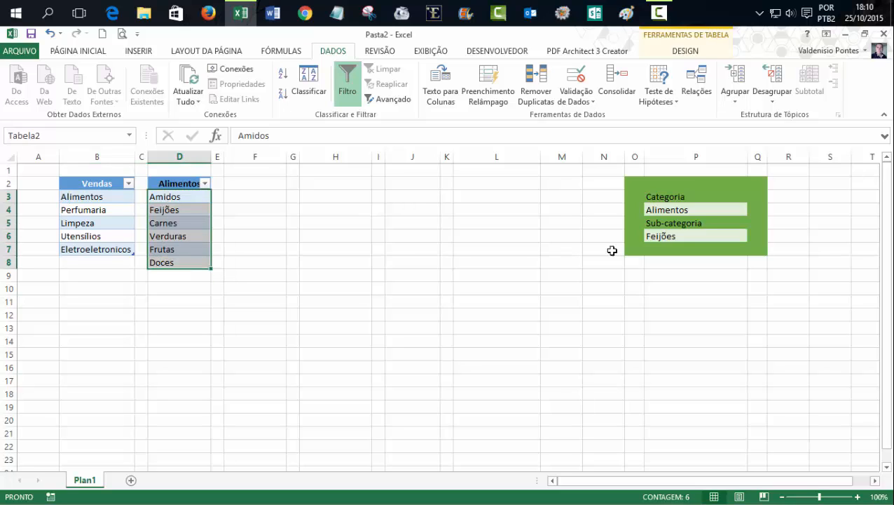
{"action": "left_click", "coordinate": [558, 231]}
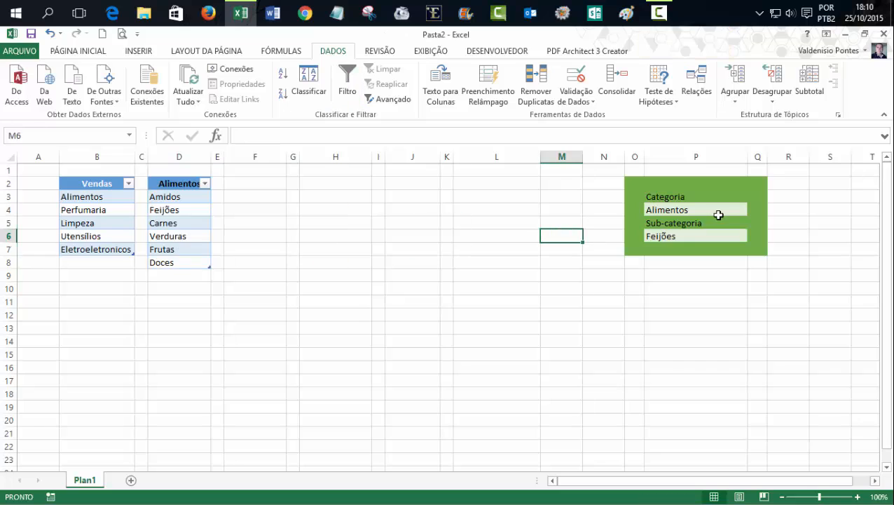
Clear the Sub-categoria cell P6, choose Perfumaria as the Categoria in P4, and return to P6
{"action": "left_click", "coordinate": [679, 237]}
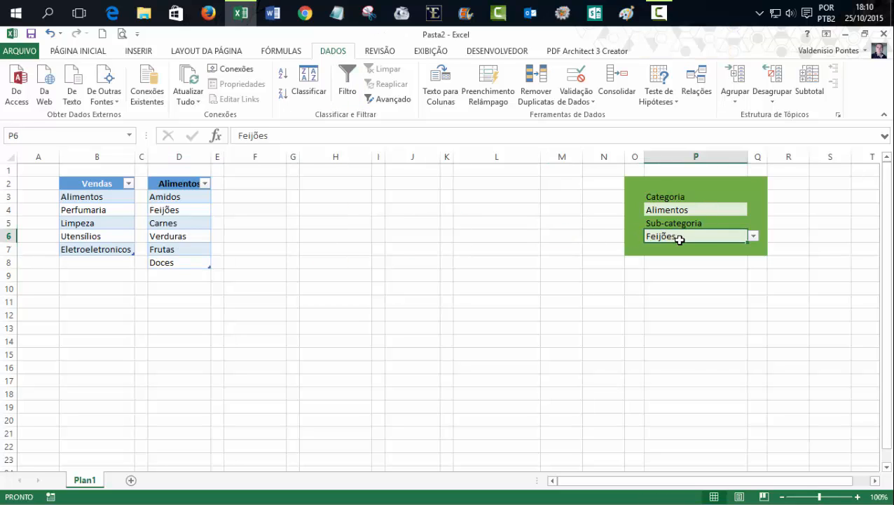
{"action": "left_click", "coordinate": [698, 210]}
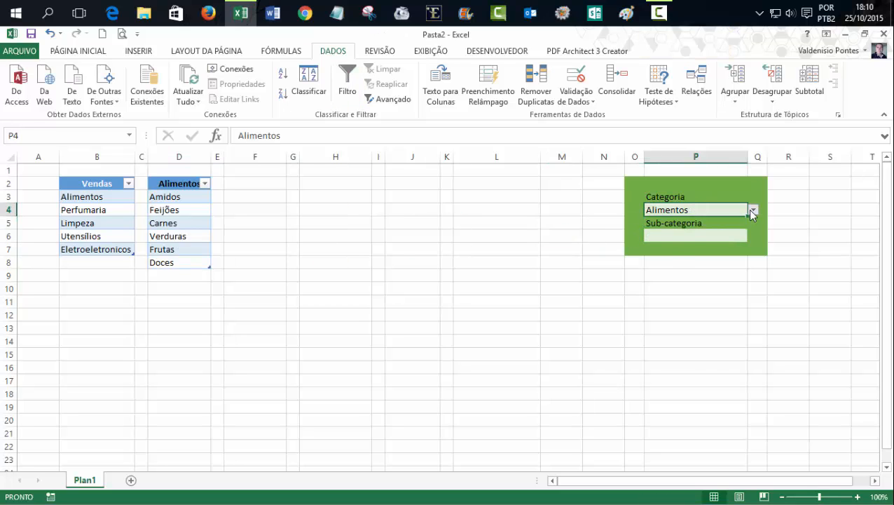
{"action": "left_click", "coordinate": [753, 210]}
{"action": "left_click", "coordinate": [666, 229]}
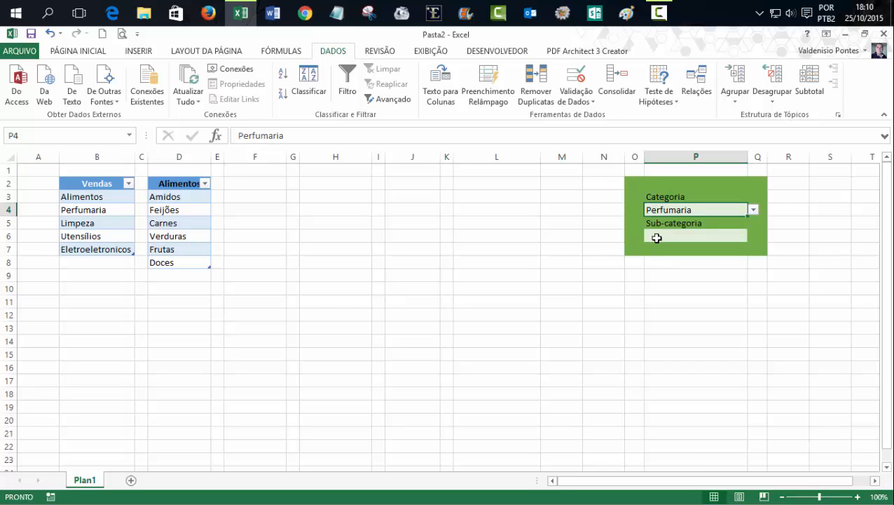
{"action": "left_click", "coordinate": [658, 237]}
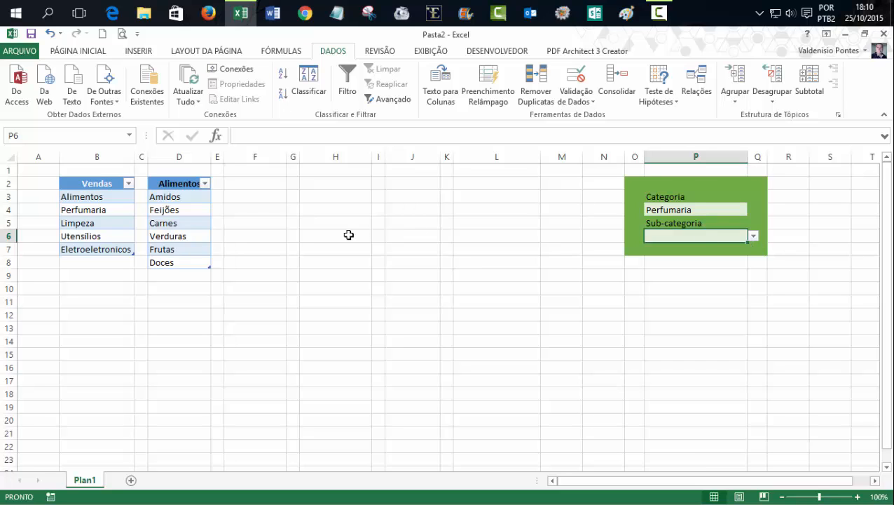
Set the font color of the hidden Perfumaria list in F2:F8 to black
{"action": "left_click", "coordinate": [238, 186]}
{"action": "left_click_drag", "start_coordinate": [239, 187], "coordinate": [236, 263]}
{"action": "left_click", "coordinate": [93, 52]}
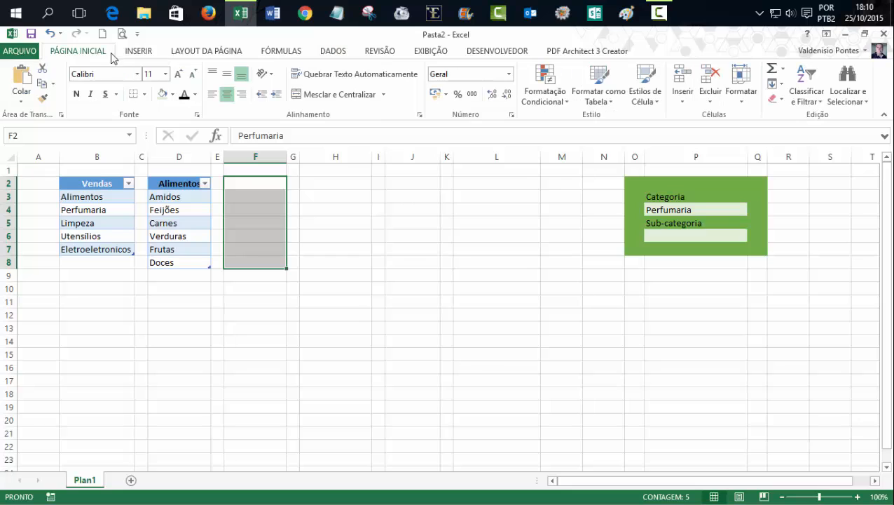
{"action": "left_click", "coordinate": [184, 94]}
{"action": "left_click", "coordinate": [386, 285]}
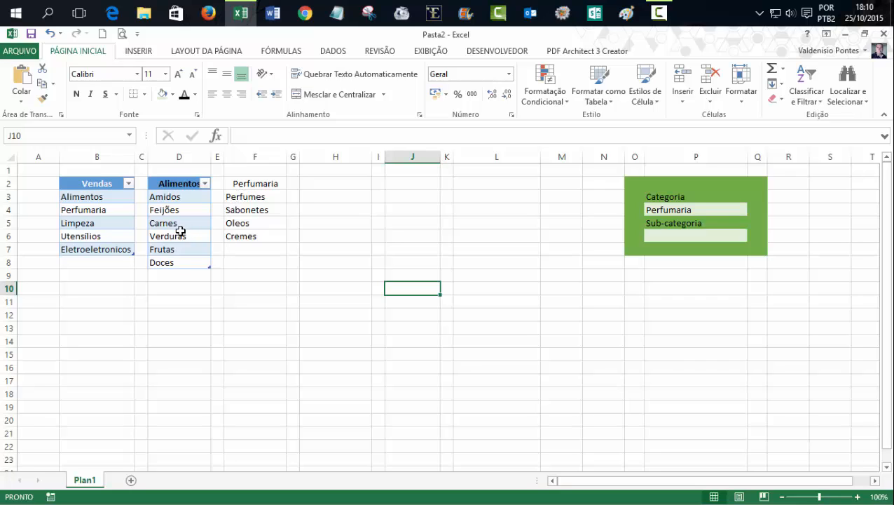
Name the Perfumaria sub-category range F3:F6 as Perfumaria
{"action": "left_click_drag", "start_coordinate": [233, 196], "coordinate": [237, 235]}
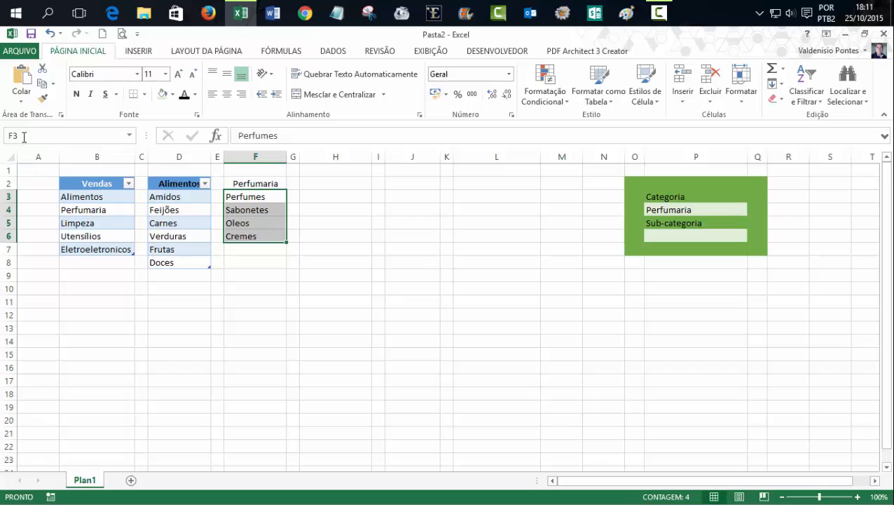
{"action": "left_click", "coordinate": [24, 135]}
{"action": "type", "text": "p"}
{"action": "key", "text": "Return"}
Test the Sub-categoria drop-down list in P6 by choosing Perfumes, Sabonetes, Oleos and Cremes in turn
{"action": "left_click", "coordinate": [733, 237]}
{"action": "left_click", "coordinate": [753, 238]}
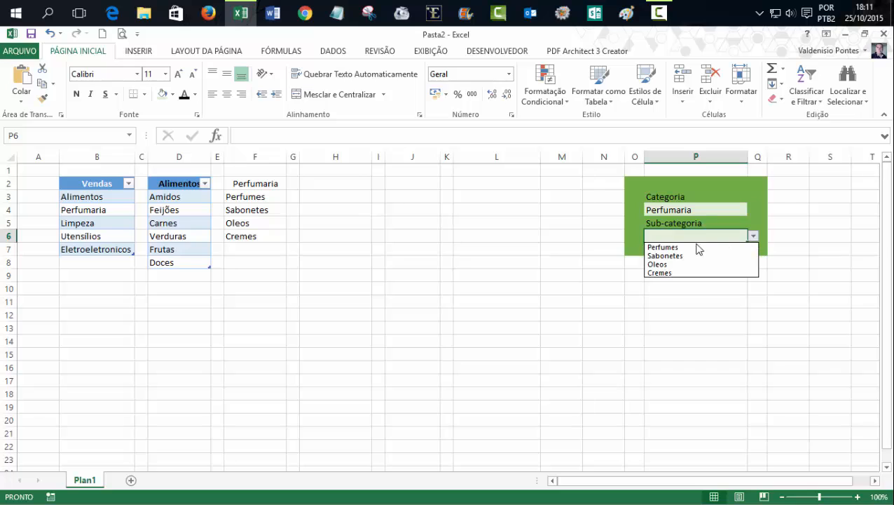
{"action": "left_click", "coordinate": [680, 248]}
{"action": "left_click", "coordinate": [755, 236]}
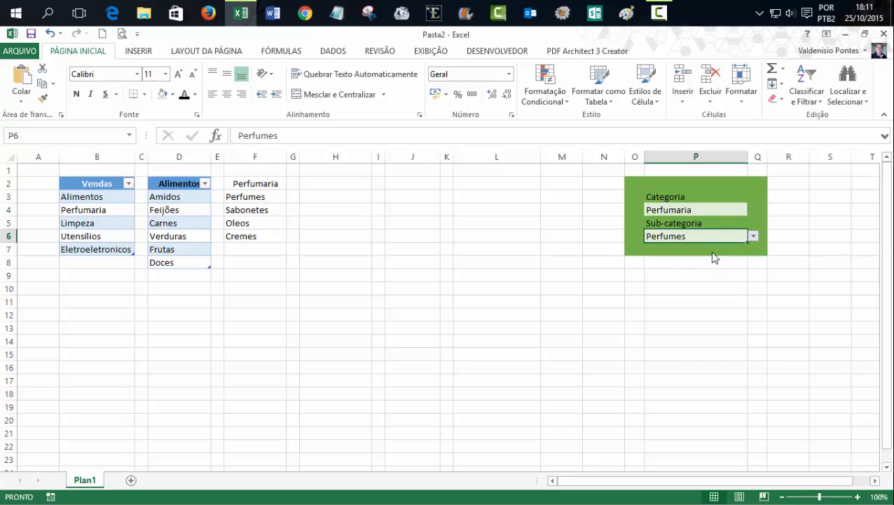
{"action": "left_click", "coordinate": [713, 256]}
{"action": "left_click", "coordinate": [750, 236]}
{"action": "left_click", "coordinate": [713, 265]}
{"action": "left_click", "coordinate": [752, 236]}
{"action": "left_click", "coordinate": [716, 272]}
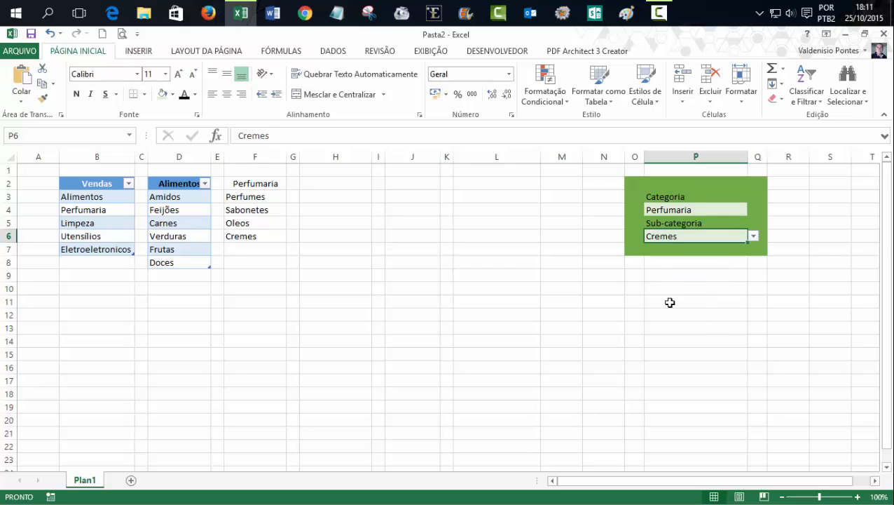
{"action": "left_click", "coordinate": [566, 265]}
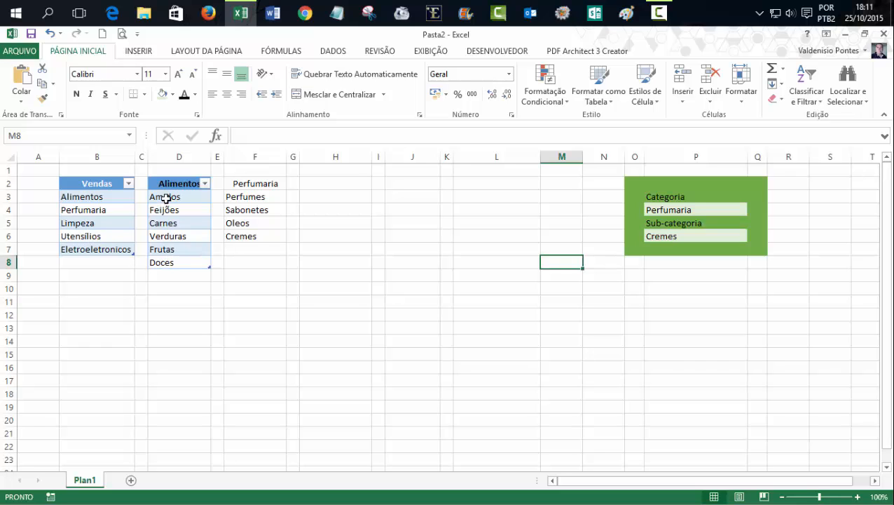
Add Ovos as a new item in D9, directly below Doces in the Alimentos table
{"action": "left_click", "coordinate": [177, 264]}
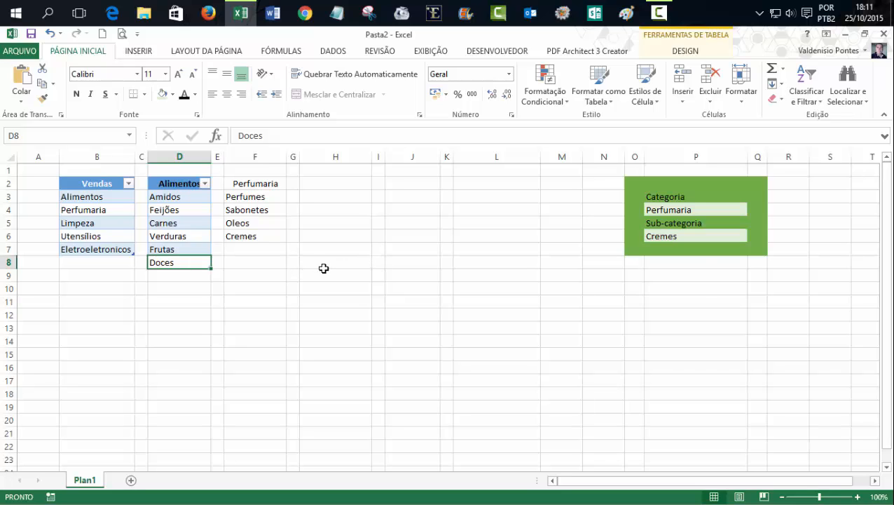
{"action": "key", "text": "Down"}
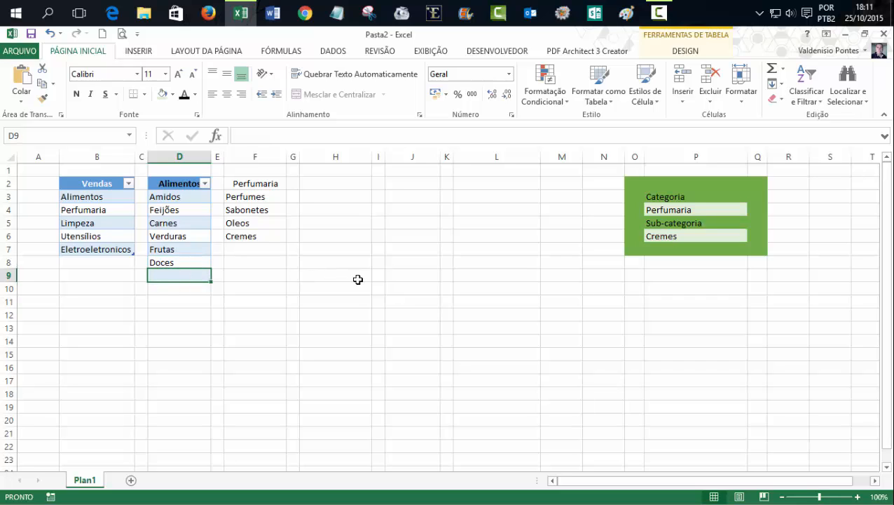
{"action": "type", "text": "Ovos"}
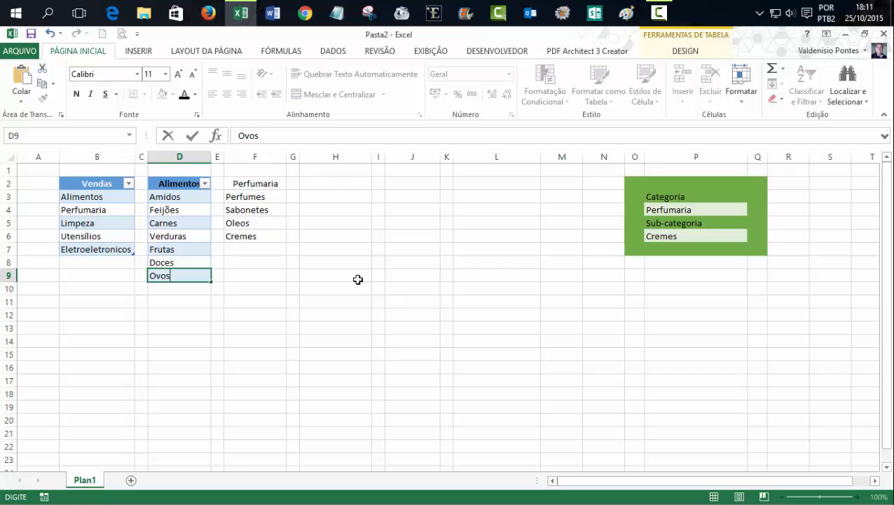
{"action": "left_click", "coordinate": [357, 280]}
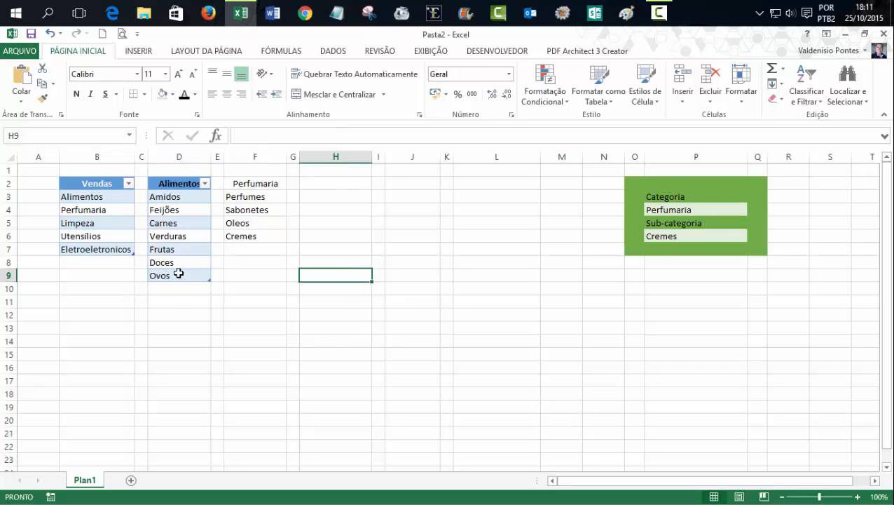
Choose Alimentos as the Categoria in P4 and Ovos as the Sub-categoria in P6
{"action": "left_click", "coordinate": [734, 210]}
{"action": "left_click", "coordinate": [753, 210]}
{"action": "left_click", "coordinate": [673, 220]}
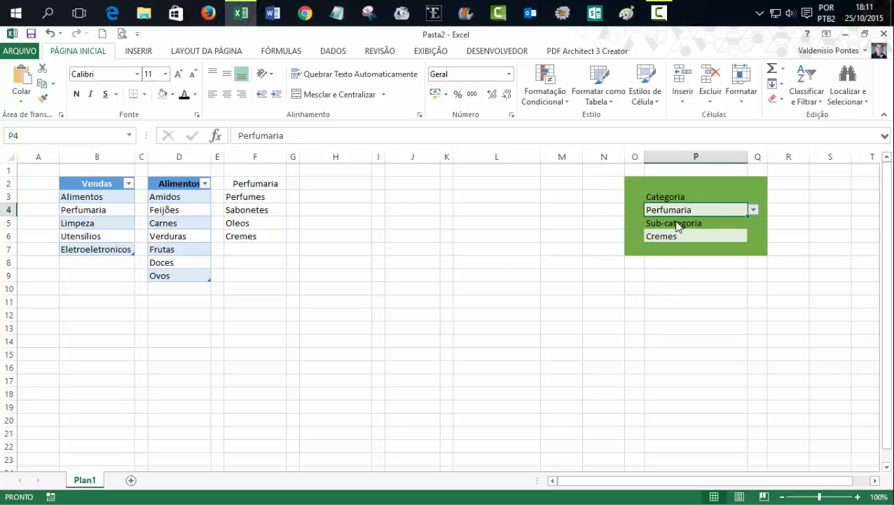
{"action": "left_click", "coordinate": [733, 235]}
{"action": "left_click", "coordinate": [752, 236]}
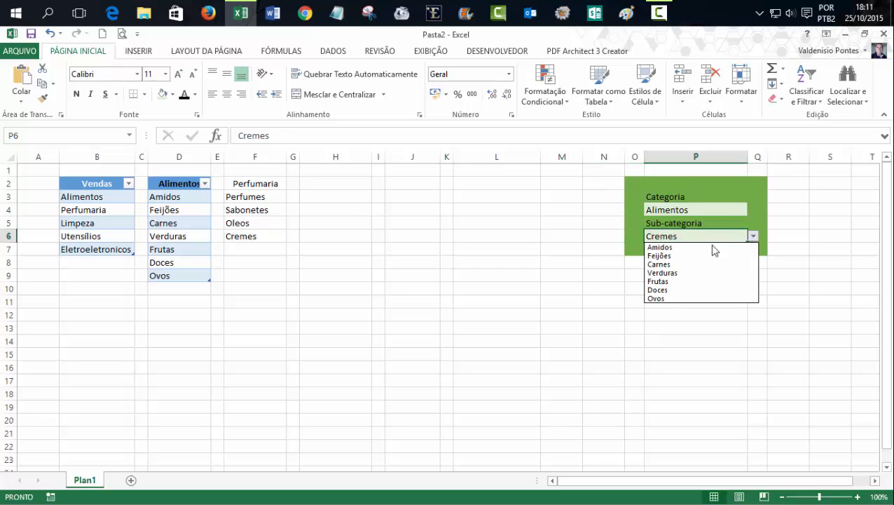
{"action": "left_click", "coordinate": [656, 298]}
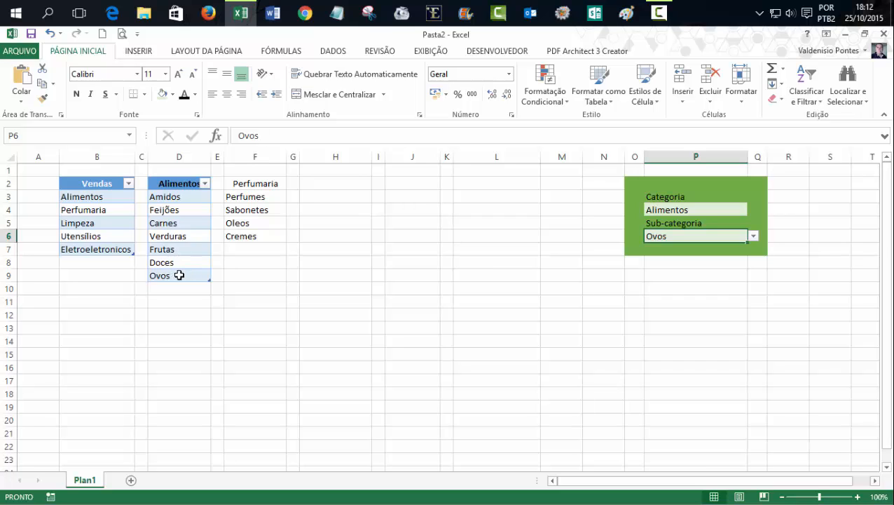
Add Desodorante in F7, directly below Cremes in the Perfumaria list
{"action": "left_click", "coordinate": [359, 225]}
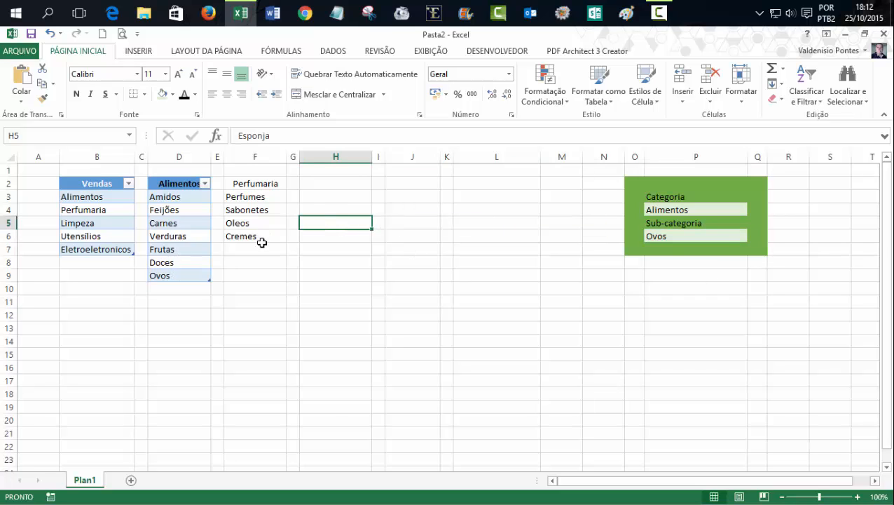
{"action": "left_click", "coordinate": [239, 237]}
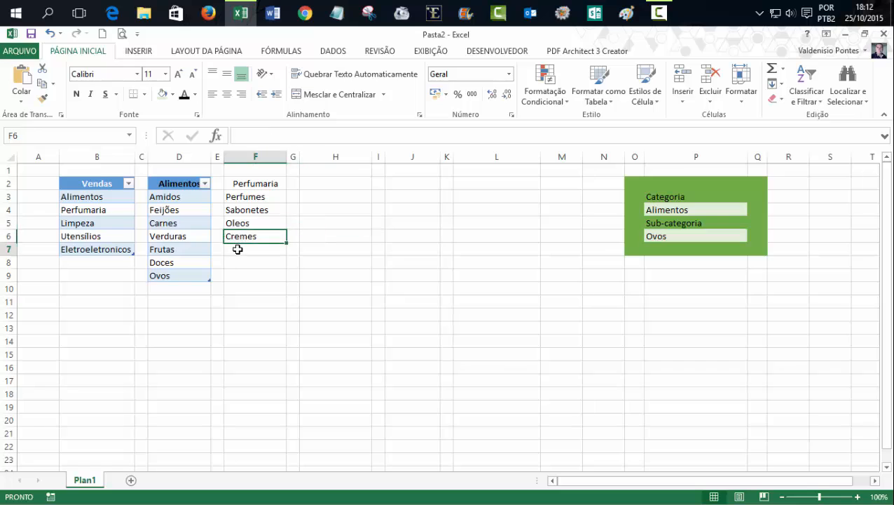
{"action": "left_click", "coordinate": [238, 249]}
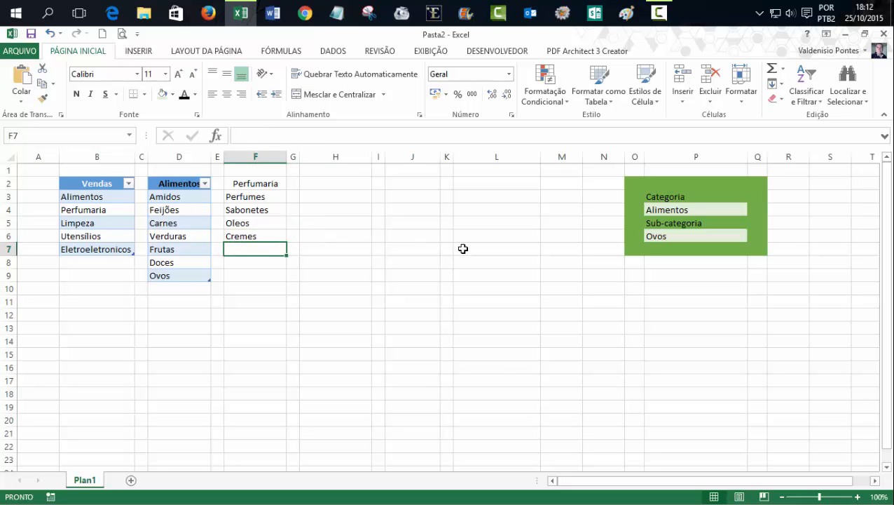
{"action": "type", "text": "Deso"}
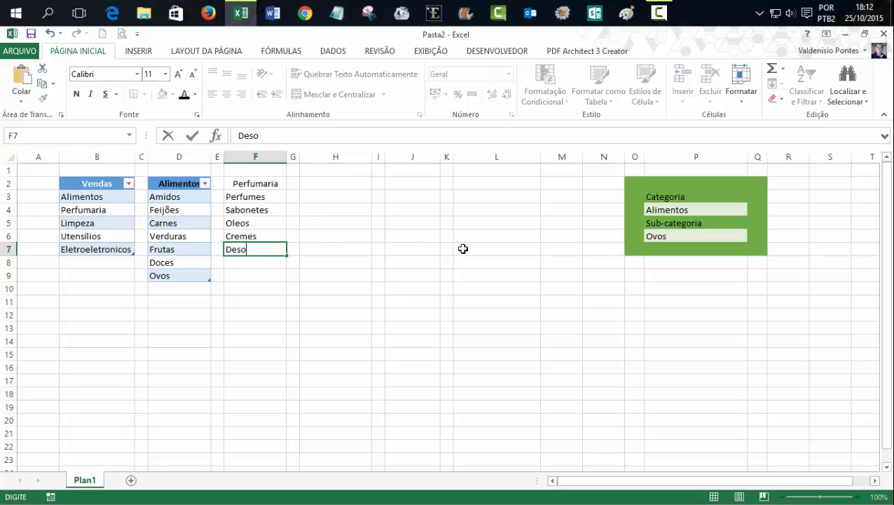
{"action": "type", "text": "dorante"}
{"action": "key", "text": "Return"}
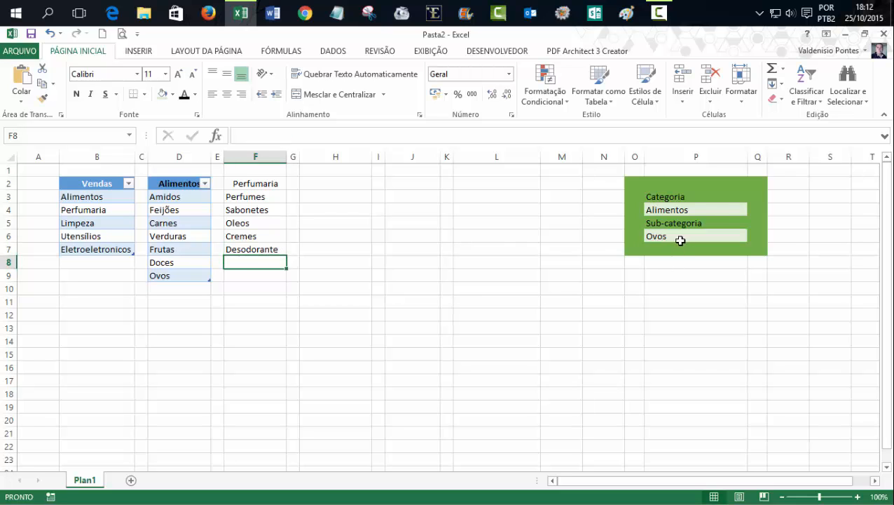
Choose Perfumaria as the Categoria in P4 and check the Sub-categoria drop-down list in P6 for the new Desodorante item
{"action": "left_click", "coordinate": [719, 209]}
{"action": "left_click", "coordinate": [750, 211]}
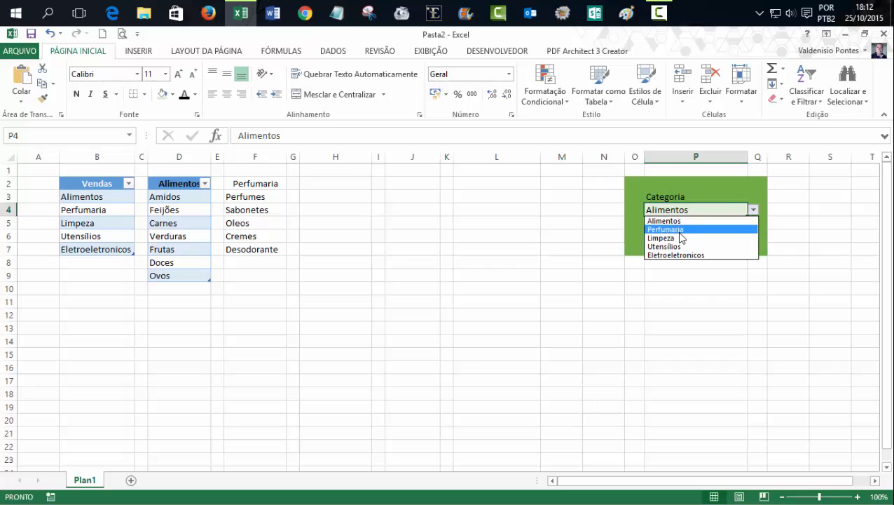
{"action": "left_click", "coordinate": [677, 230]}
{"action": "left_click", "coordinate": [687, 234]}
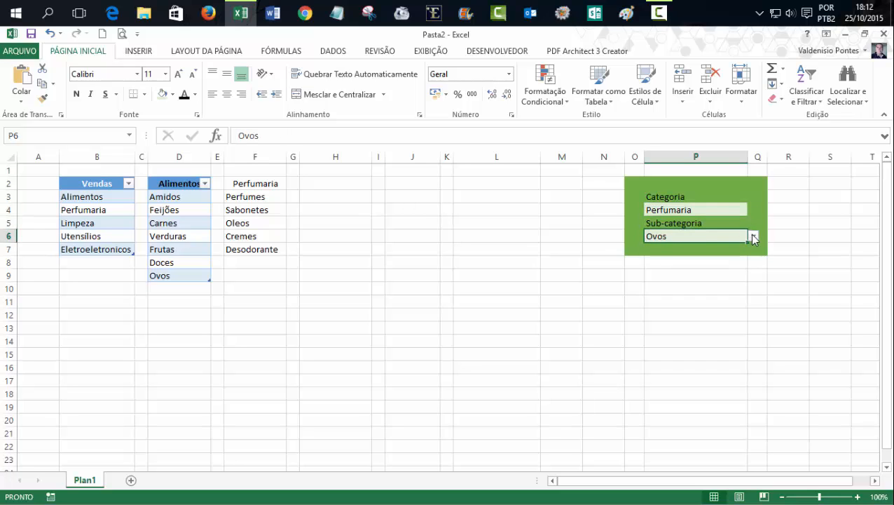
{"action": "left_click", "coordinate": [753, 236]}
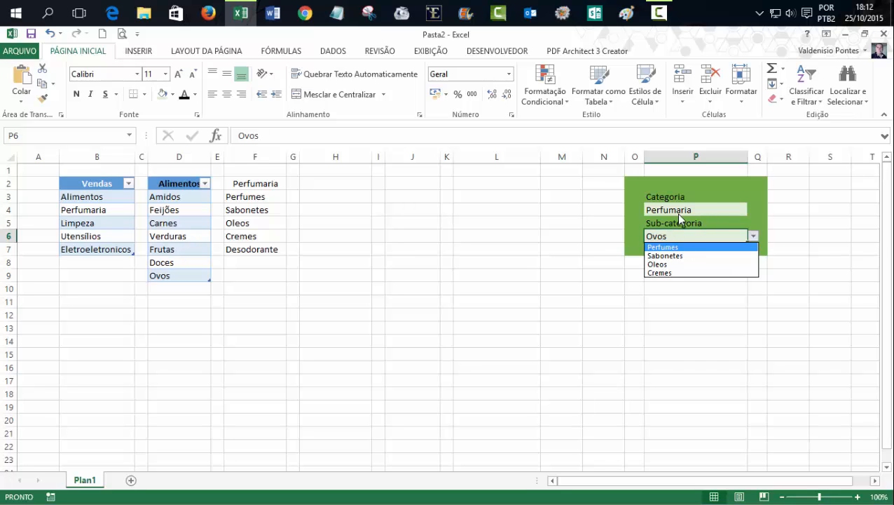
{"action": "left_click", "coordinate": [491, 280]}
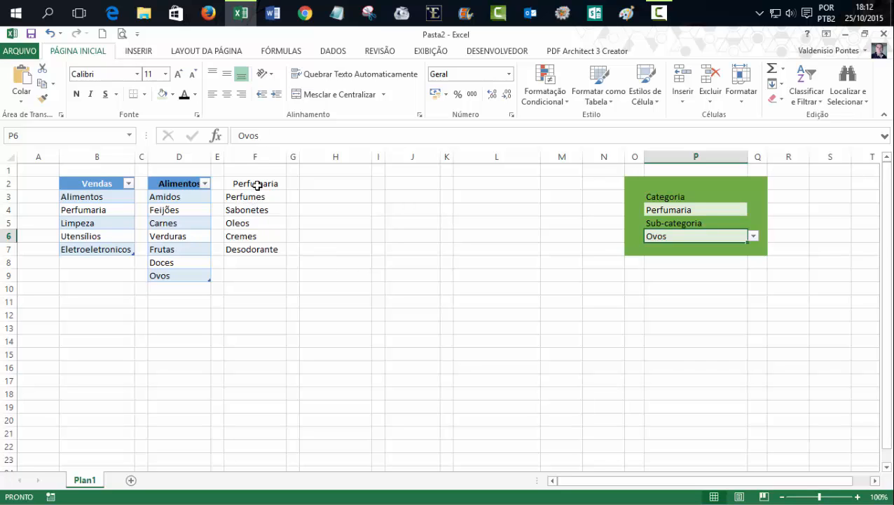
{"action": "left_click_drag", "start_coordinate": [243, 184], "coordinate": [247, 250]}
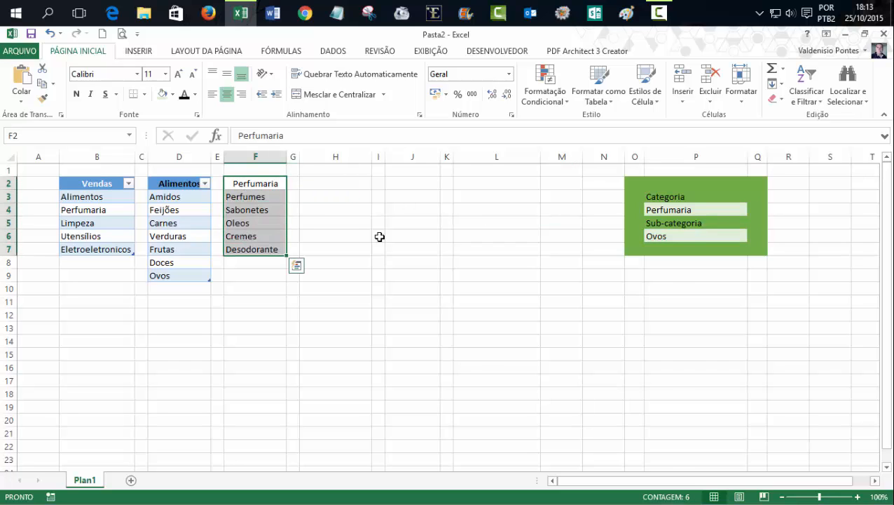
{"action": "left_click", "coordinate": [379, 236]}
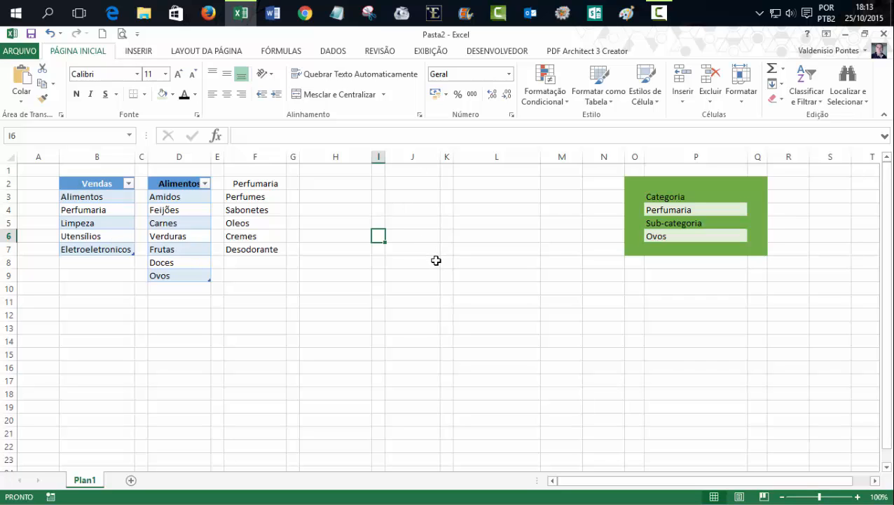
{"action": "left_click_drag", "start_coordinate": [243, 186], "coordinate": [254, 250]}
{"action": "left_click", "coordinate": [656, 241]}
{"action": "left_click", "coordinate": [410, 288]}
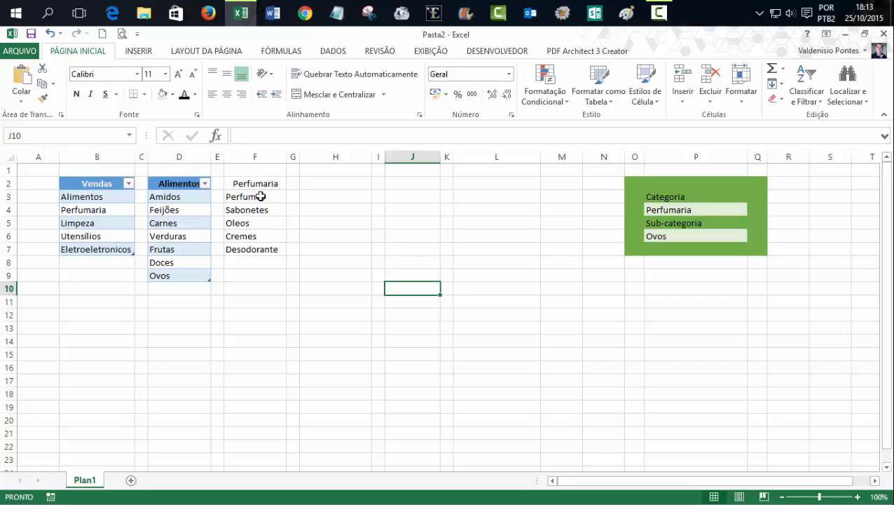
{"action": "left_click_drag", "start_coordinate": [246, 184], "coordinate": [259, 252]}
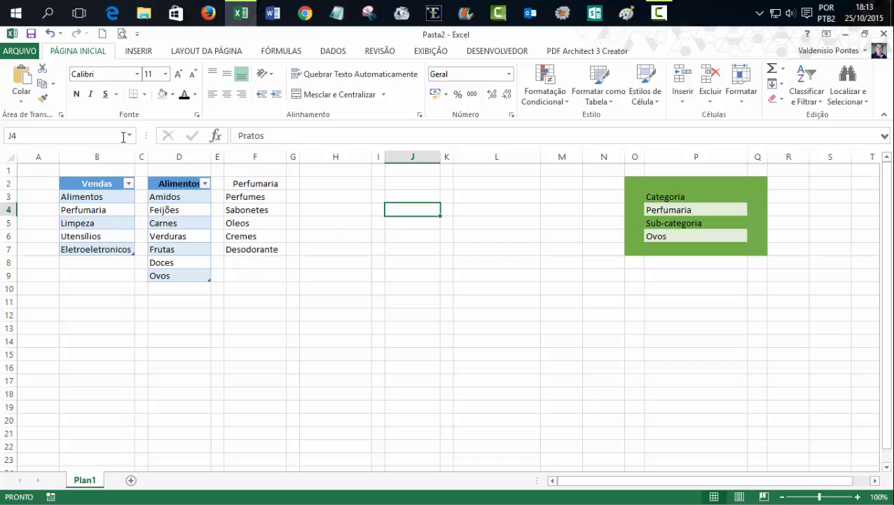
Go to the named range Perfumaria to check which cells it covers
{"action": "left_click", "coordinate": [124, 136]}
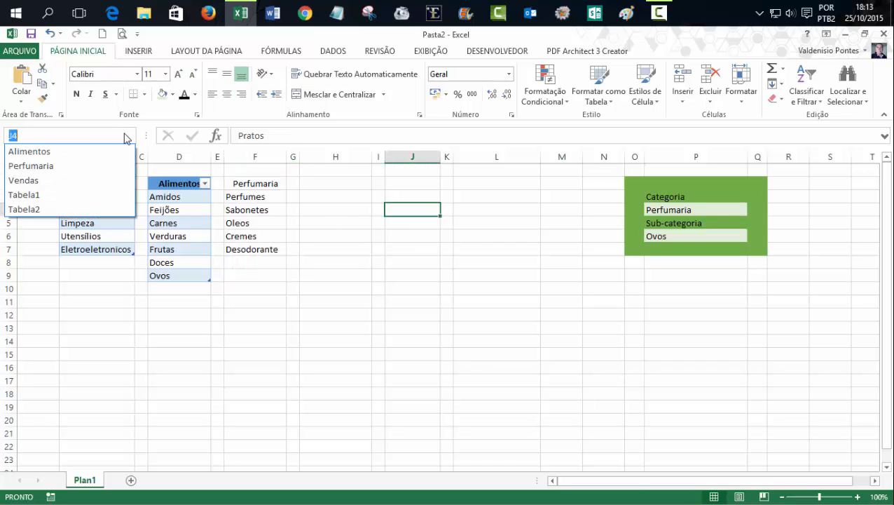
{"action": "left_click", "coordinate": [35, 164]}
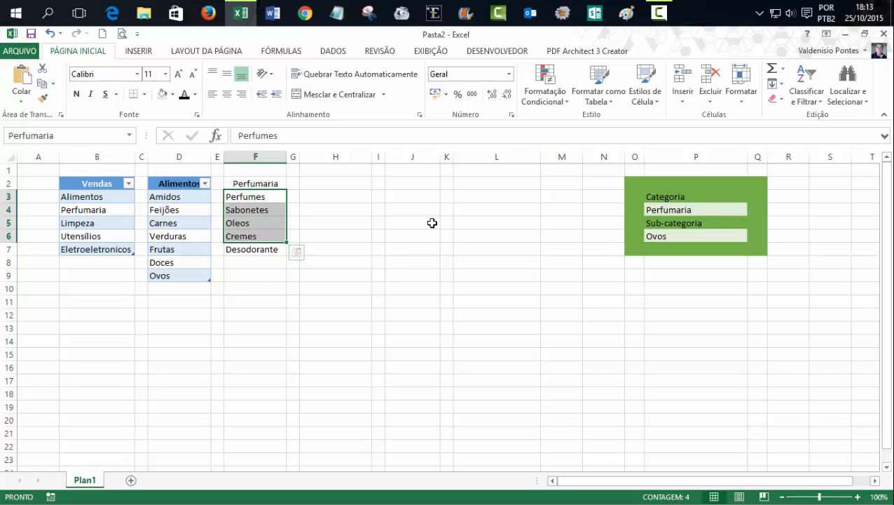
{"action": "left_click", "coordinate": [68, 137]}
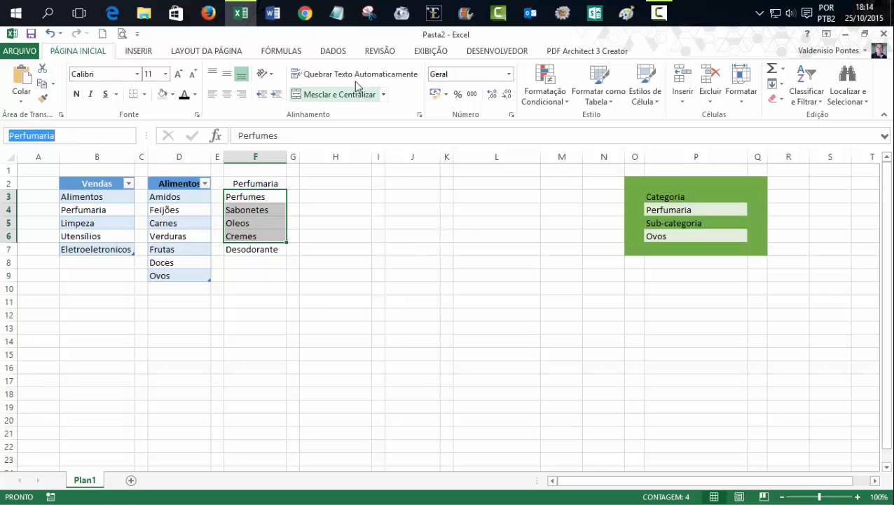
Edit the defined name Perfumaria in the Name Manager so that it refers to =Plan1!$F$3:$F$7
{"action": "left_click", "coordinate": [284, 56]}
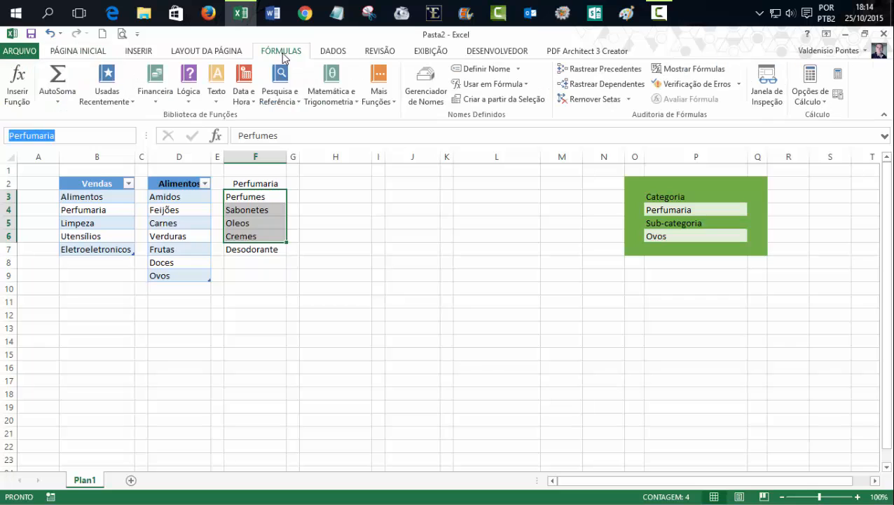
{"action": "left_click", "coordinate": [423, 105]}
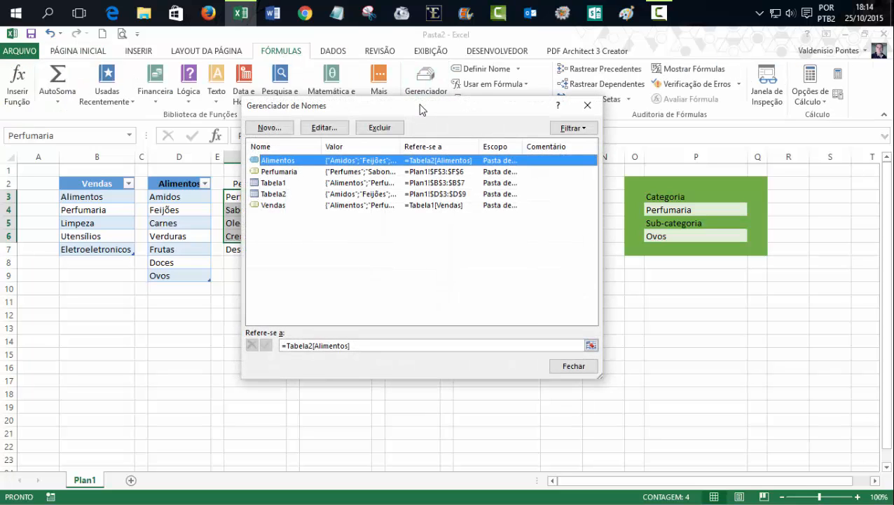
{"action": "left_click_drag", "start_coordinate": [407, 106], "coordinate": [500, 117]}
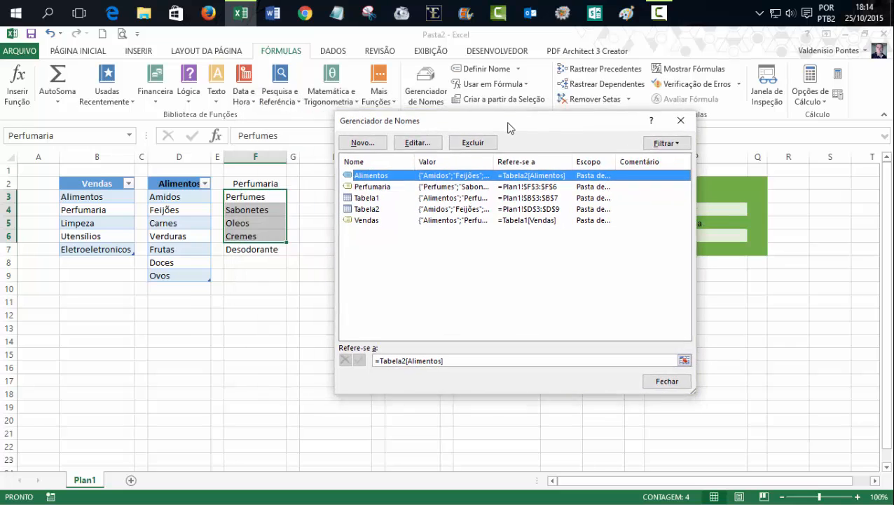
{"action": "left_click", "coordinate": [362, 183]}
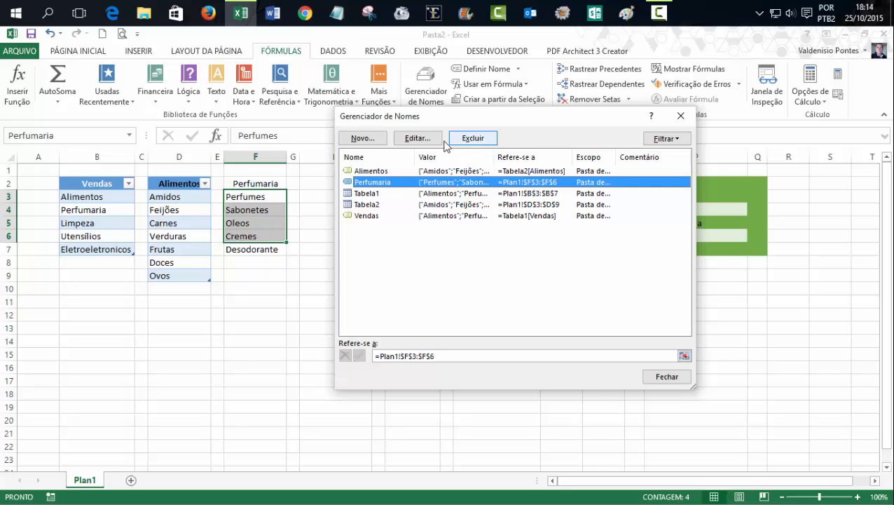
{"action": "left_click", "coordinate": [414, 138]}
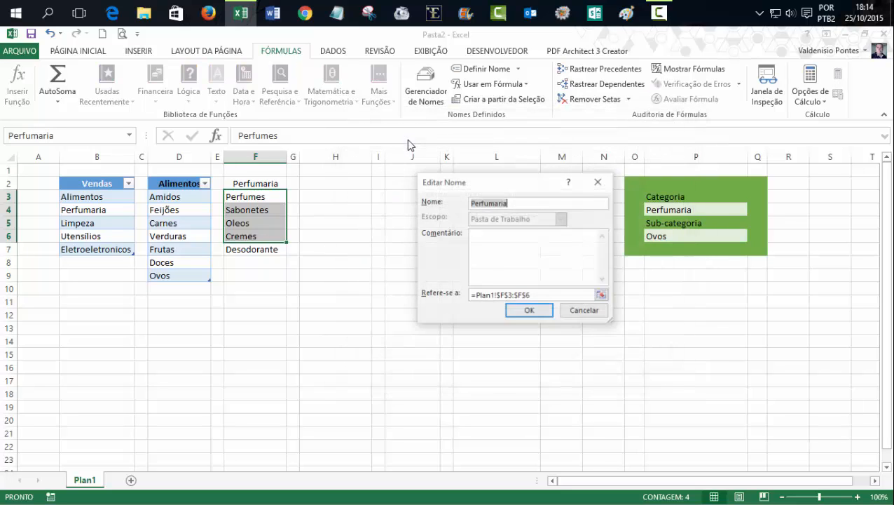
{"action": "left_click", "coordinate": [537, 296]}
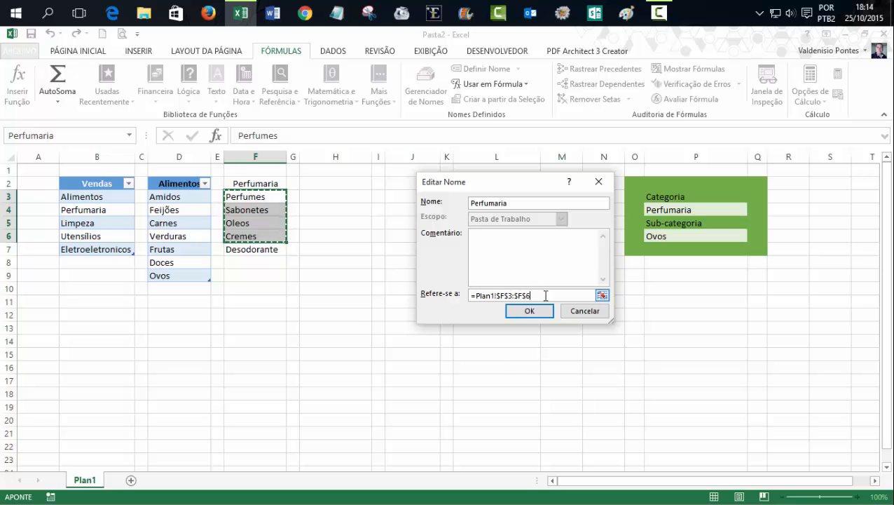
{"action": "key", "text": "BackSpace"}
{"action": "type", "text": "7"}
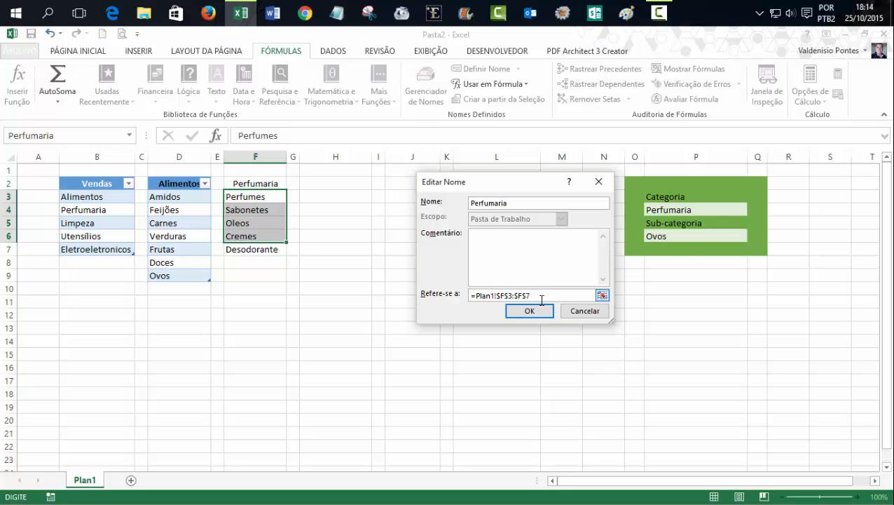
{"action": "left_click", "coordinate": [539, 310]}
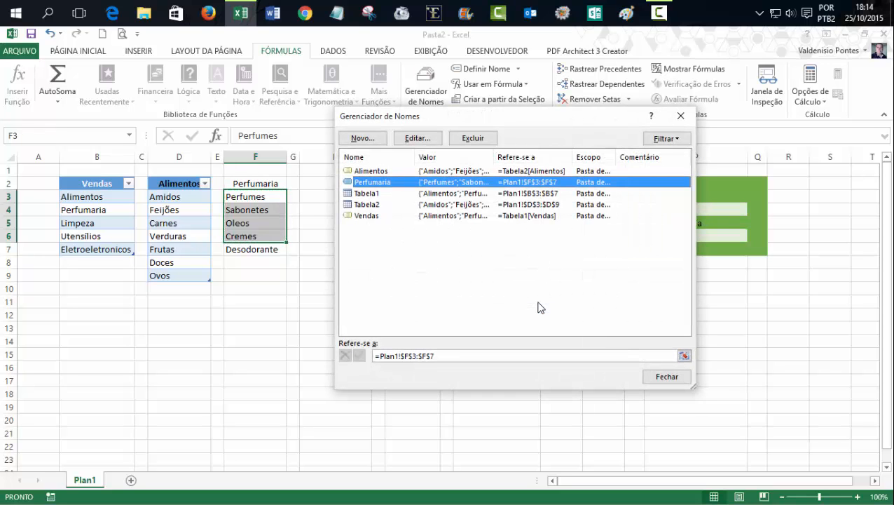
{"action": "left_click", "coordinate": [669, 377]}
{"action": "left_click", "coordinate": [485, 342]}
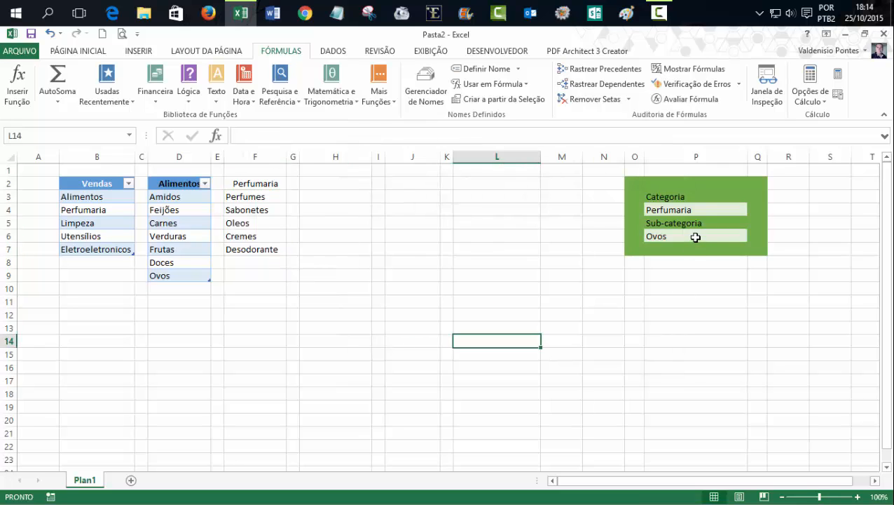
Choose Desodorante as the Sub-categoria in P6
{"action": "left_click", "coordinate": [694, 236]}
{"action": "left_click", "coordinate": [753, 235]}
{"action": "left_click", "coordinate": [698, 281]}
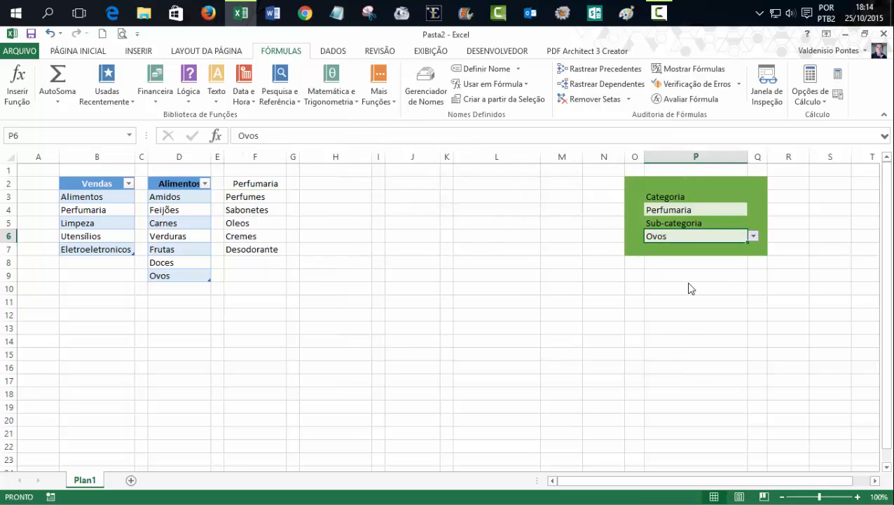
{"action": "left_click", "coordinate": [399, 267]}
{"action": "left_click", "coordinate": [234, 267]}
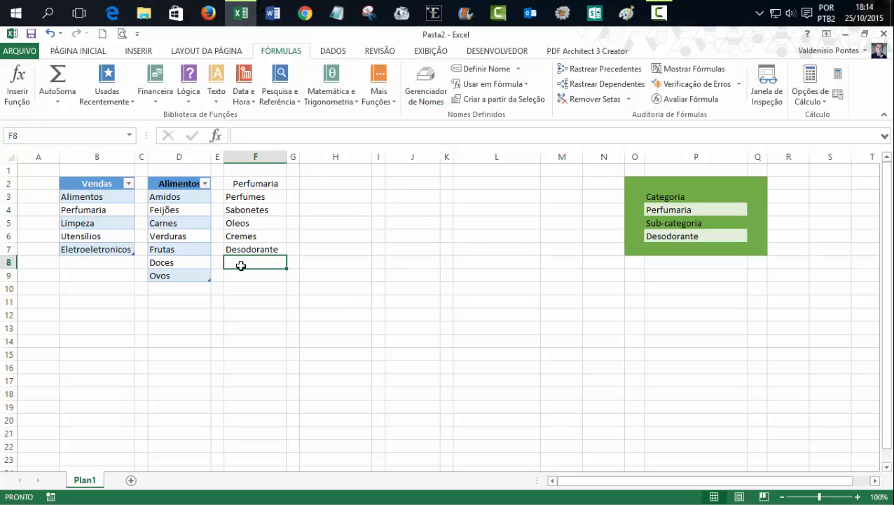
Extend the defined name Perfumaria in the Name Manager to refer to =Plan1!$F$3:$F$200
{"action": "left_click", "coordinate": [433, 107]}
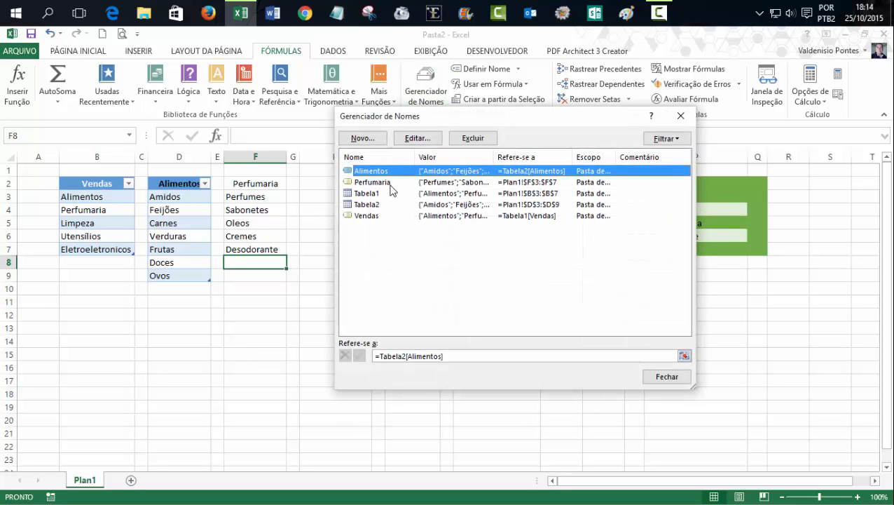
{"action": "left_click", "coordinate": [394, 185]}
{"action": "left_click", "coordinate": [418, 138]}
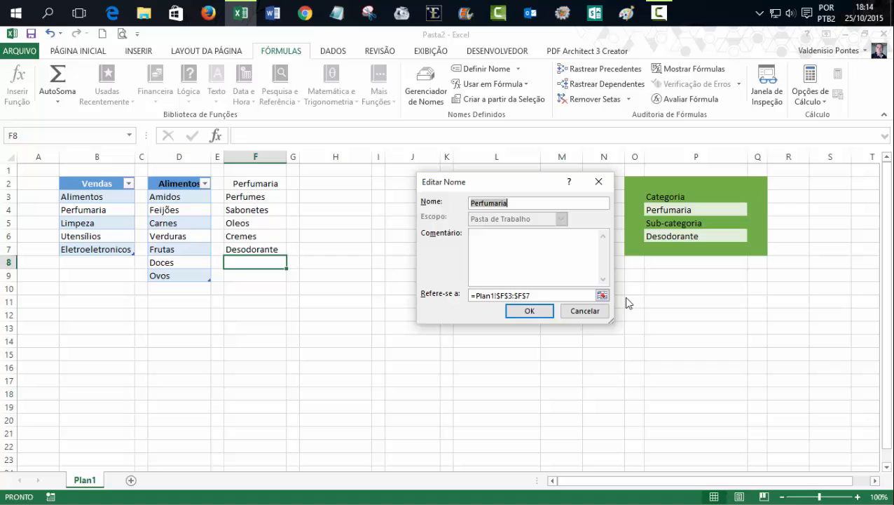
{"action": "left_click", "coordinate": [544, 295]}
{"action": "key", "text": "BackSpace"}
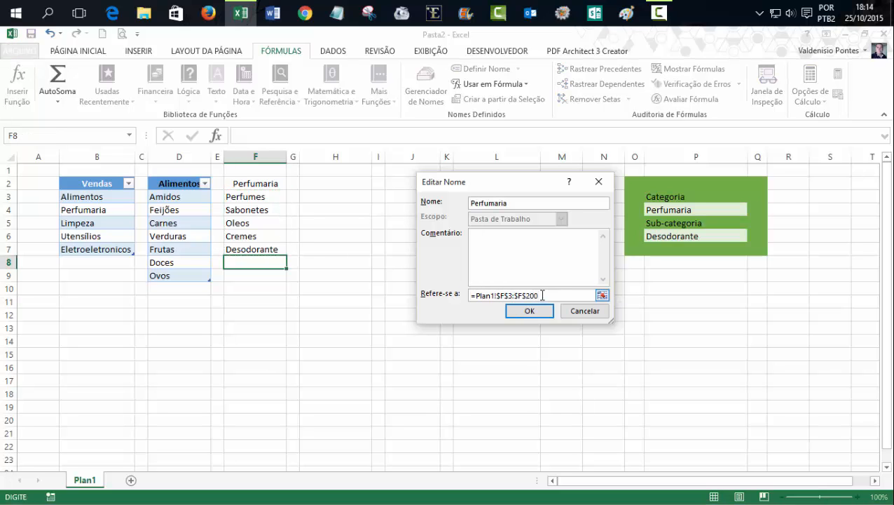
{"action": "left_click", "coordinate": [524, 312]}
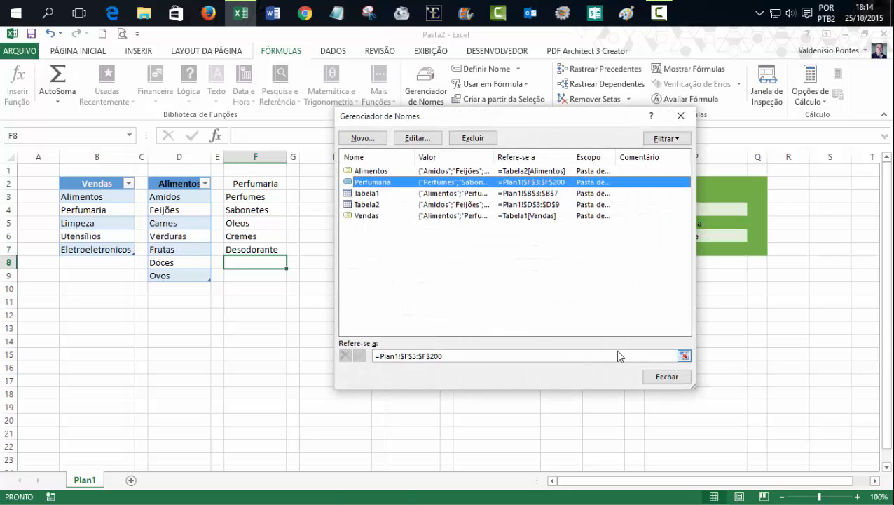
{"action": "left_click", "coordinate": [658, 376]}
{"action": "left_click", "coordinate": [799, 340]}
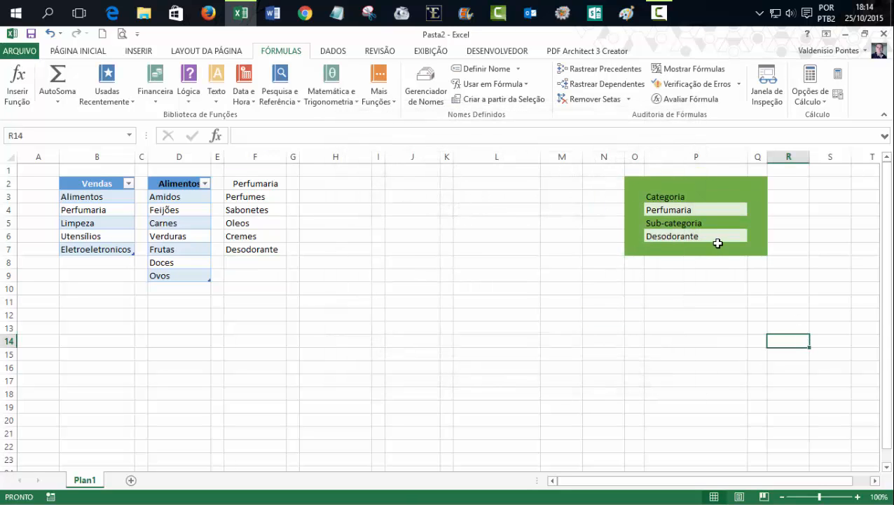
Check the Sub-categoria drop-down list in P6 with the extended Perfumaria range
{"action": "left_click", "coordinate": [722, 237]}
{"action": "left_click", "coordinate": [753, 235]}
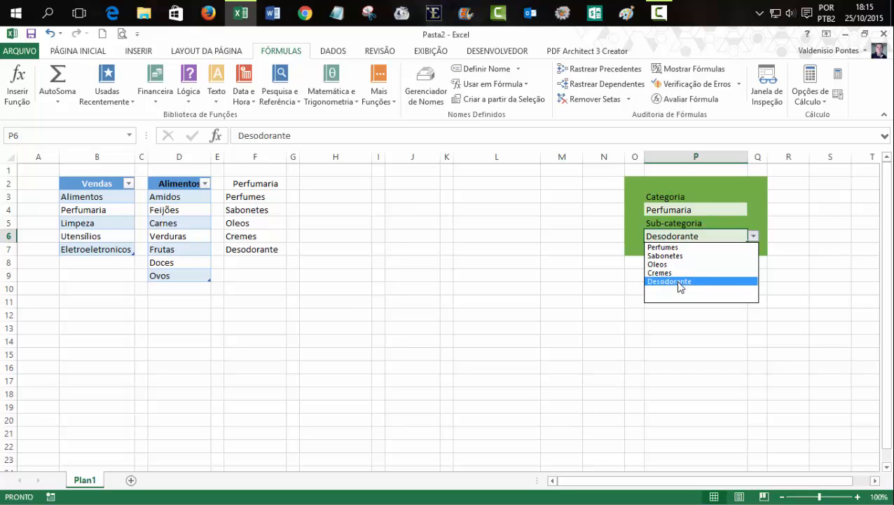
{"action": "left_click", "coordinate": [268, 262]}
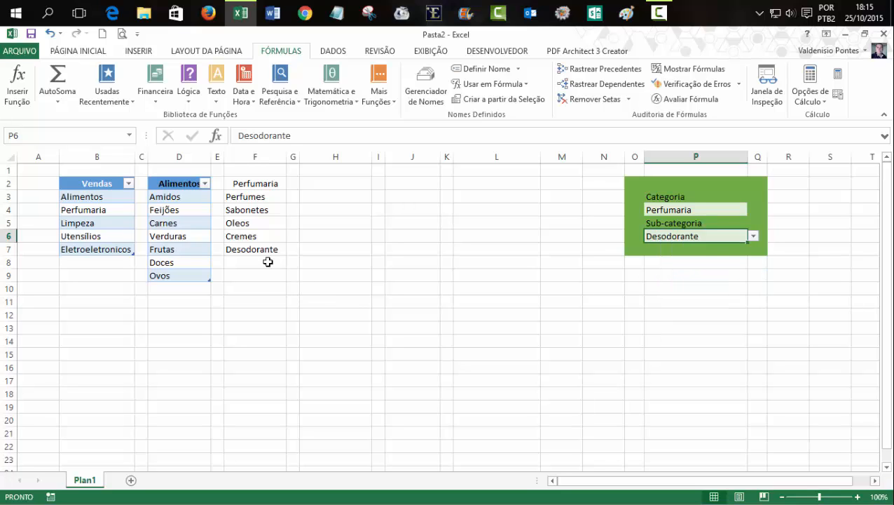
Add mmmm as a test item in F8, directly below Desodorante in the Perfumaria list
{"action": "left_click", "coordinate": [268, 262]}
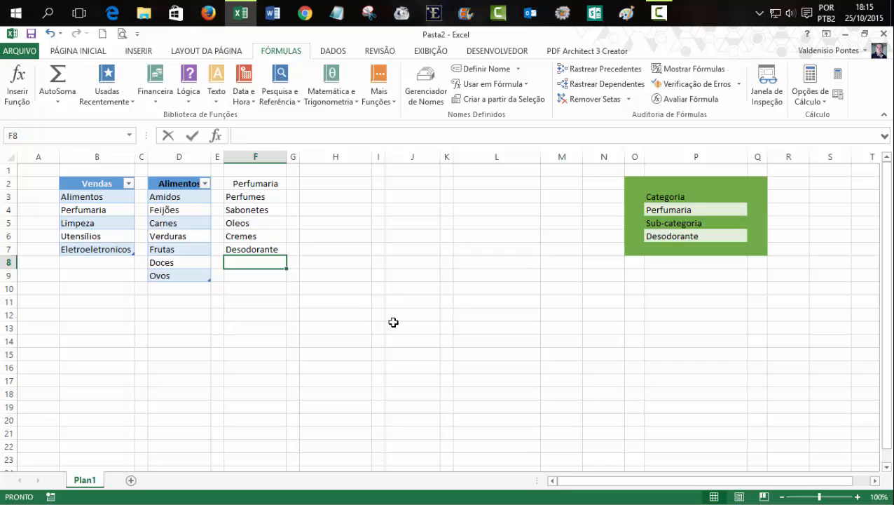
{"action": "type", "text": "mmmm"}
{"action": "key", "text": "Return"}
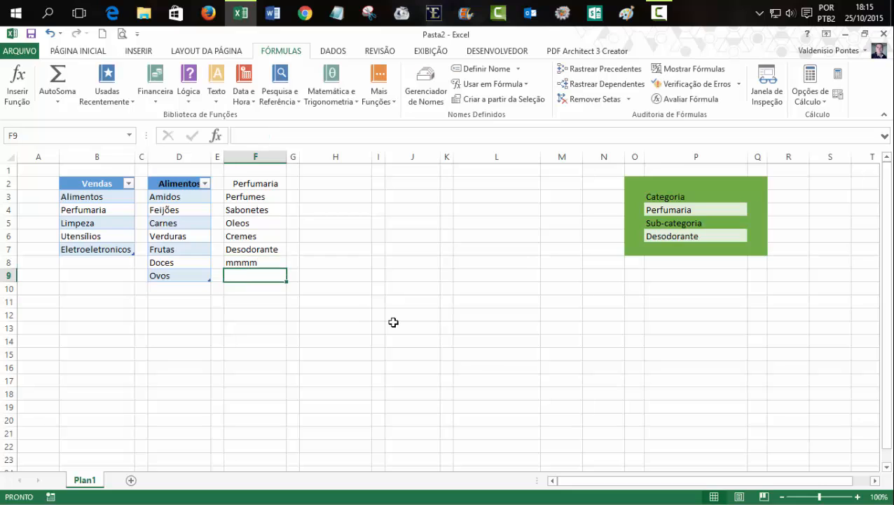
Choose mmmm as the Sub-categoria in P6 and check the end of its drop-down list
{"action": "left_click", "coordinate": [479, 322]}
{"action": "left_click", "coordinate": [708, 236]}
{"action": "left_click", "coordinate": [754, 237]}
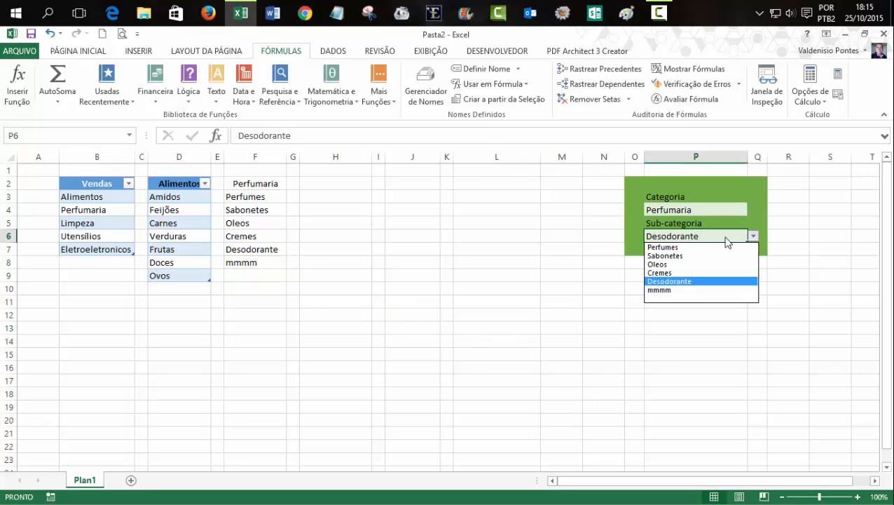
{"action": "left_click", "coordinate": [663, 290]}
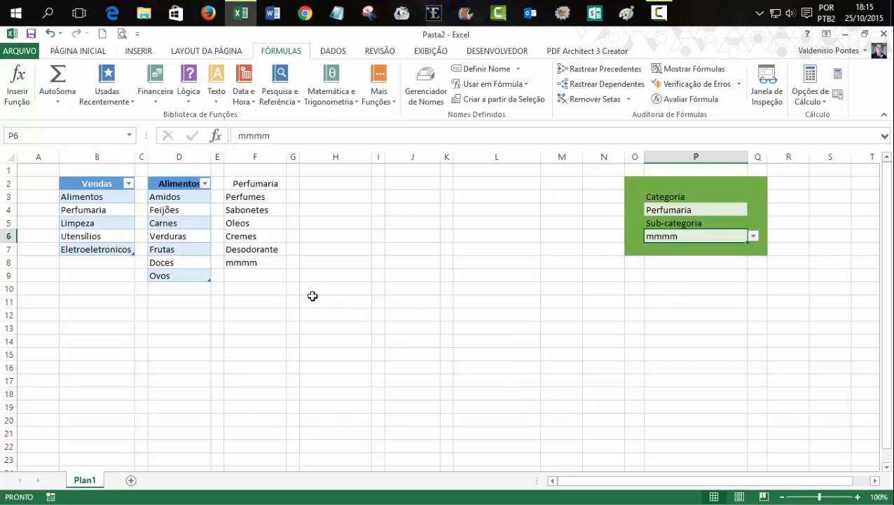
{"action": "left_click", "coordinate": [754, 236]}
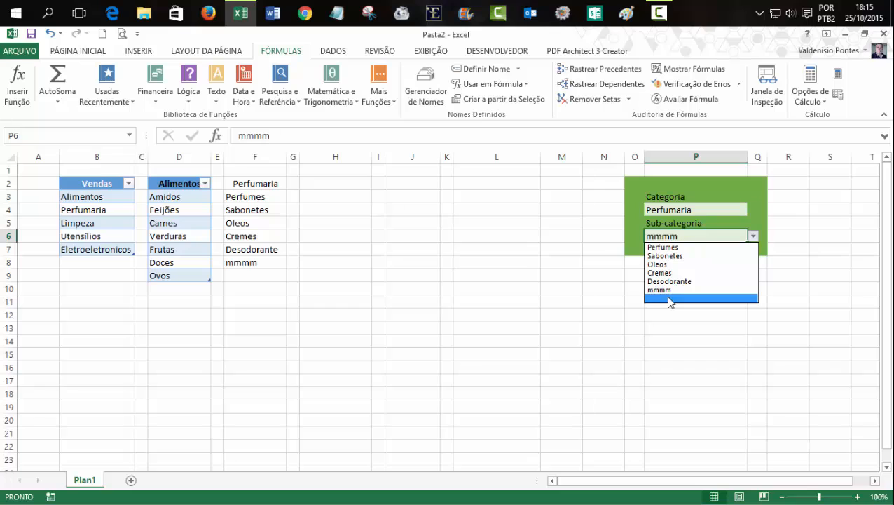
{"action": "key", "text": "Escape"}
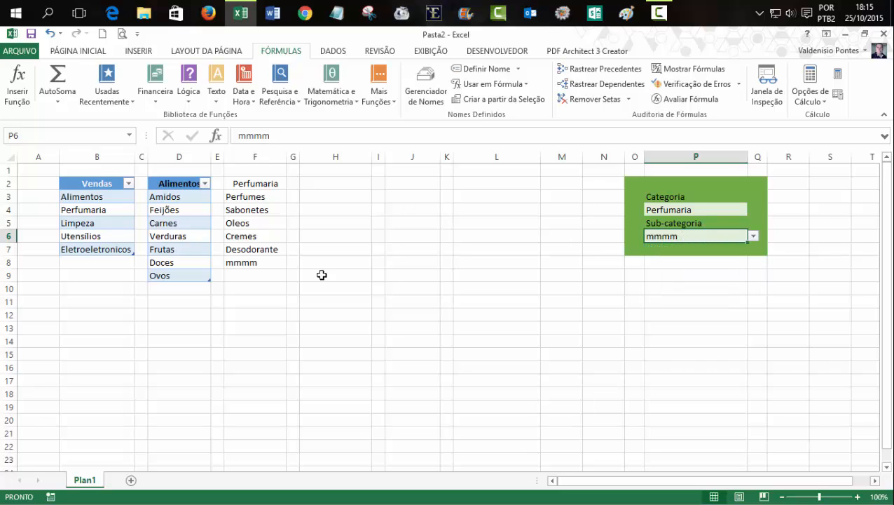
Delete the test item mmmm from F8 in the Perfumaria list and clear the Sub-categoria choice in P6
{"action": "left_click", "coordinate": [282, 261]}
{"action": "key", "text": "Delete"}
{"action": "left_click", "coordinate": [505, 276]}
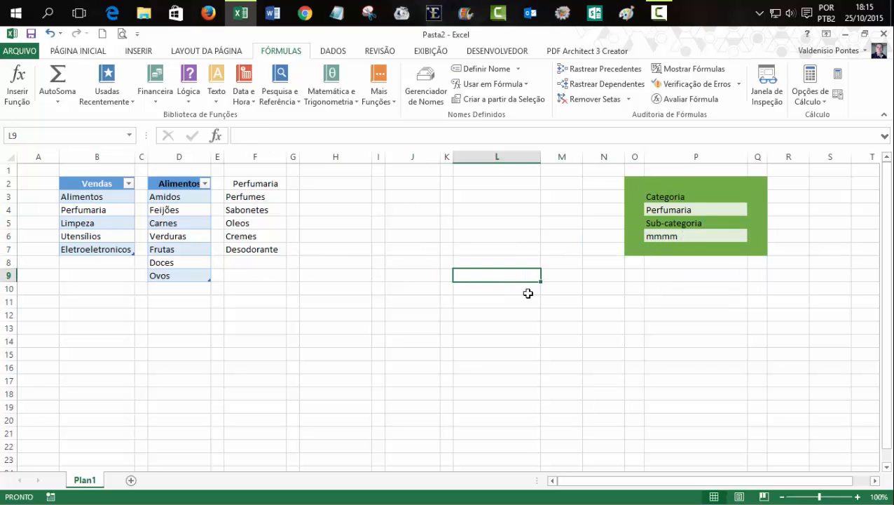
{"action": "left_click", "coordinate": [697, 236]}
{"action": "key", "text": "Delete"}
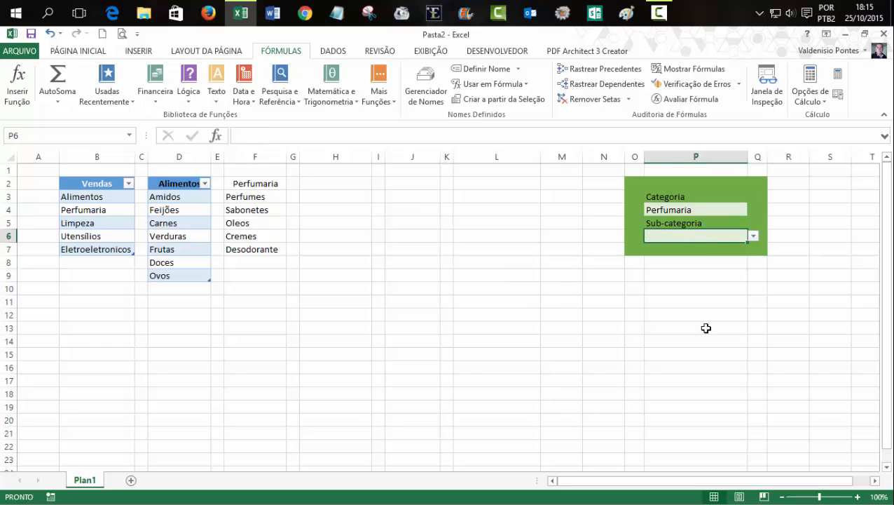
{"action": "left_click", "coordinate": [685, 340]}
{"action": "left_click", "coordinate": [389, 288]}
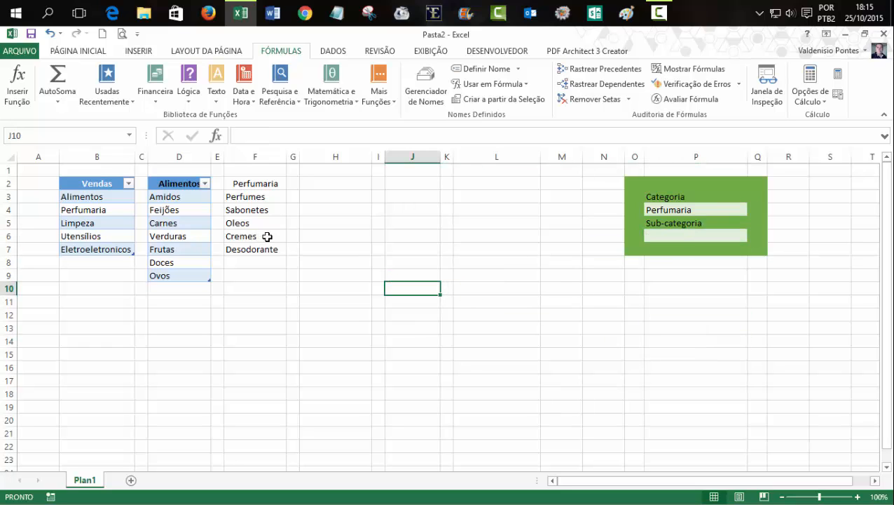
Delete the defined name Perfumaria in the Name Manager and test the Sub-categoria drop-down list in P6 without it
{"action": "left_click", "coordinate": [425, 83]}
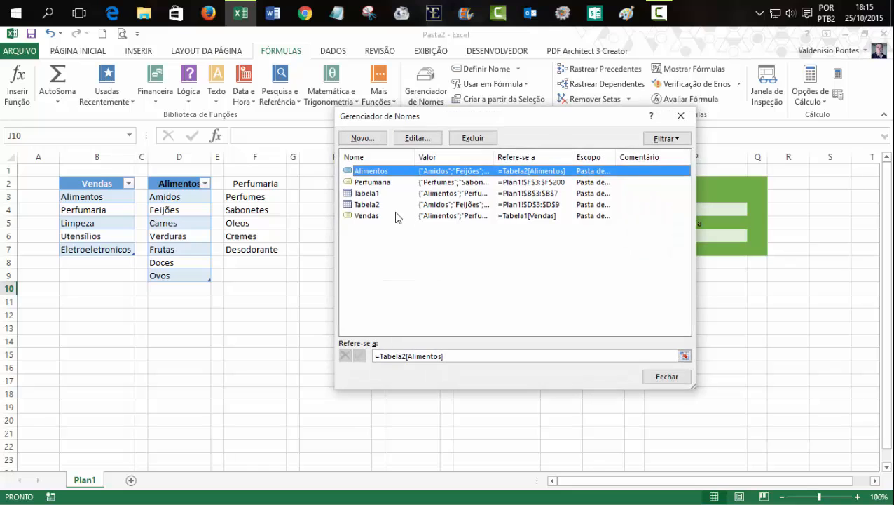
{"action": "left_click", "coordinate": [385, 184]}
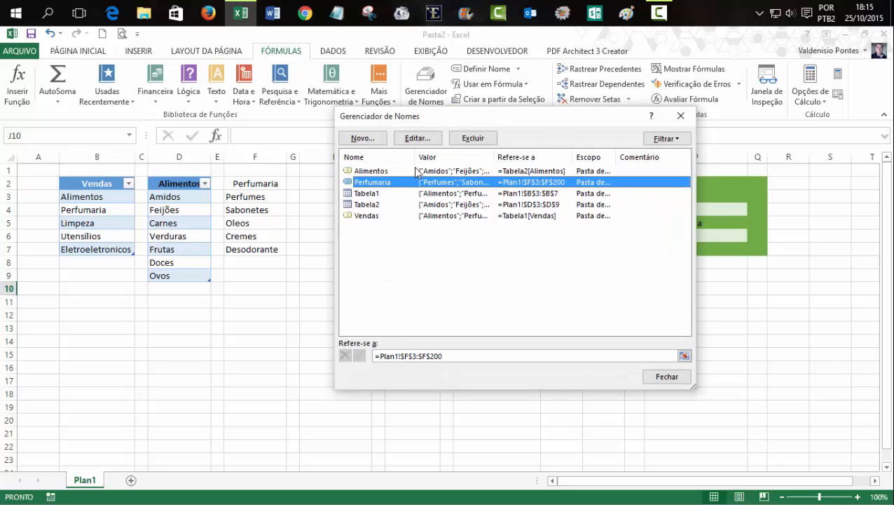
{"action": "left_click", "coordinate": [473, 141]}
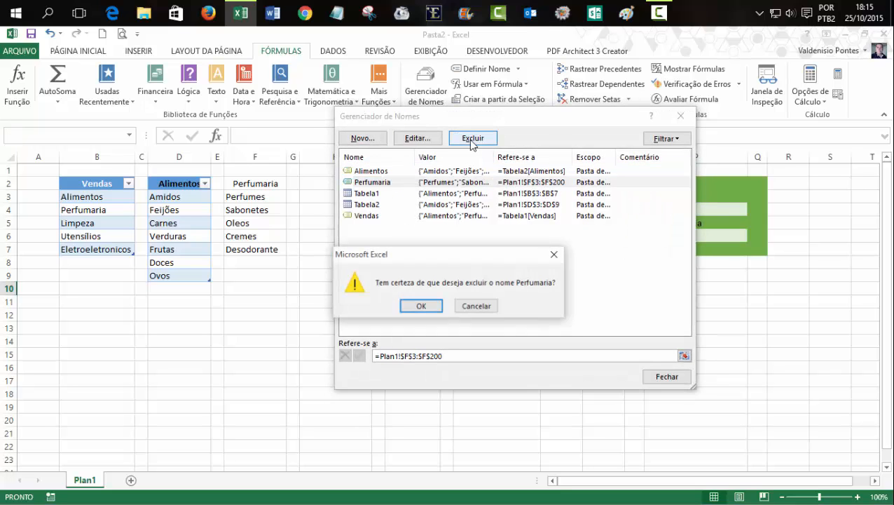
{"action": "left_click", "coordinate": [421, 307]}
{"action": "left_click", "coordinate": [650, 377]}
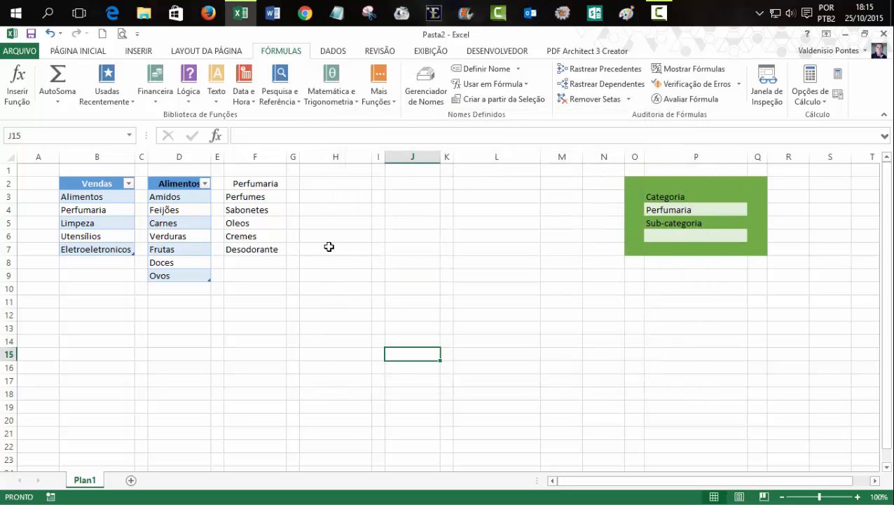
{"action": "left_click", "coordinate": [701, 237]}
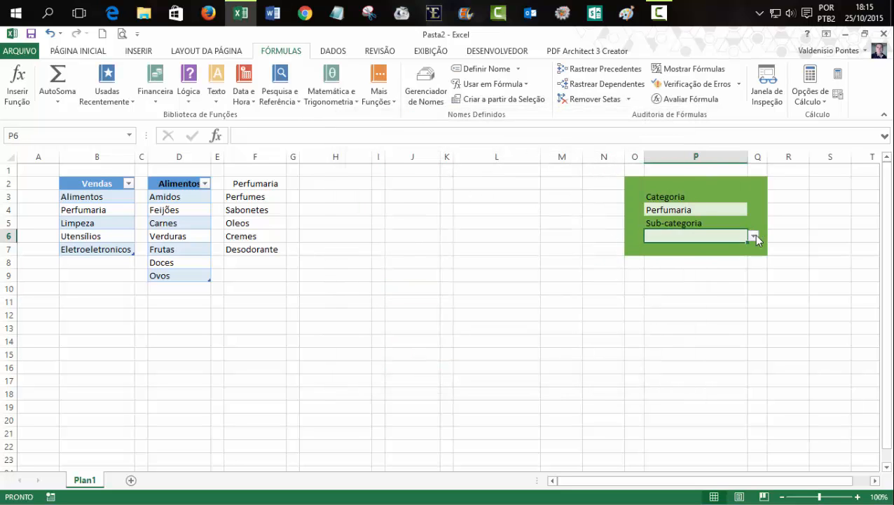
{"action": "left_click", "coordinate": [634, 322]}
{"action": "left_click", "coordinate": [412, 286]}
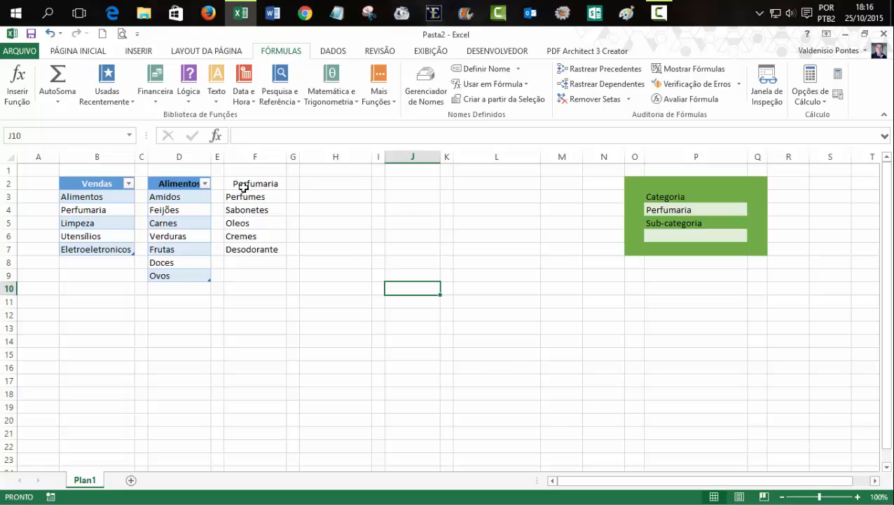
Convert the Perfumaria list in F2:F7 into a table with headers
{"action": "left_click_drag", "start_coordinate": [243, 186], "coordinate": [243, 251]}
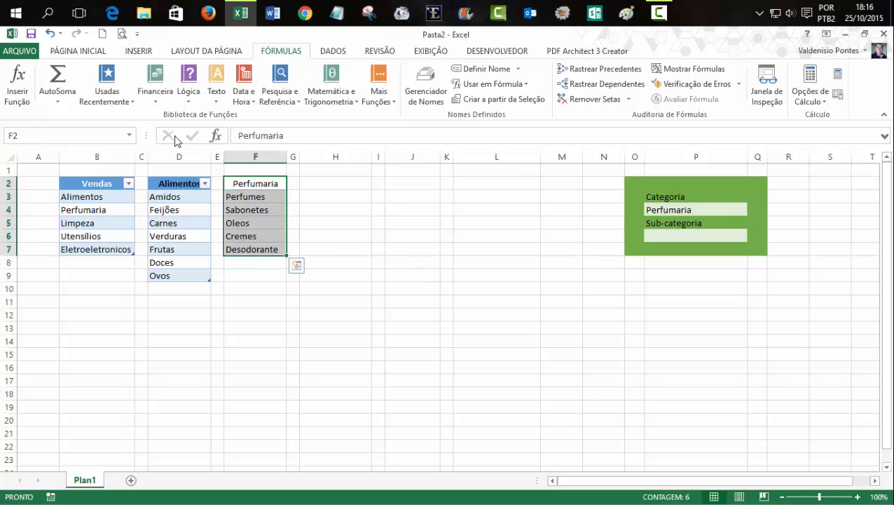
{"action": "left_click", "coordinate": [96, 51]}
{"action": "left_click", "coordinate": [134, 52]}
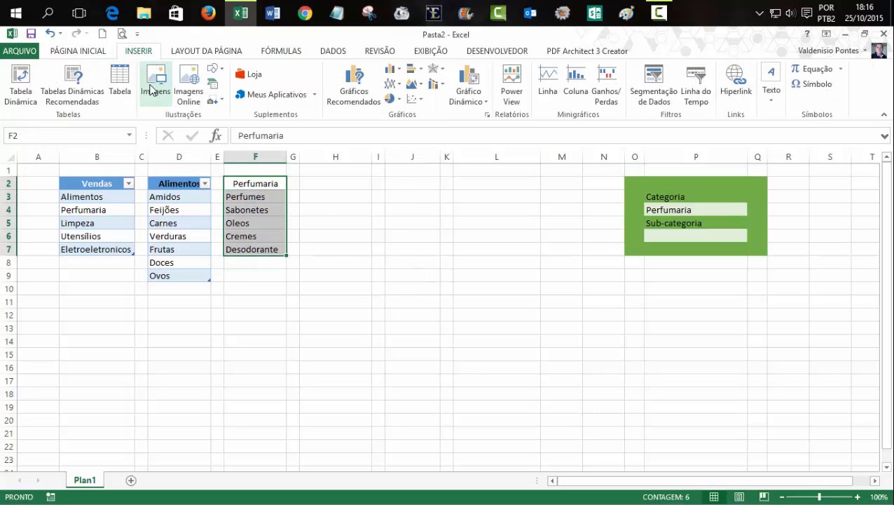
{"action": "left_click", "coordinate": [120, 84]}
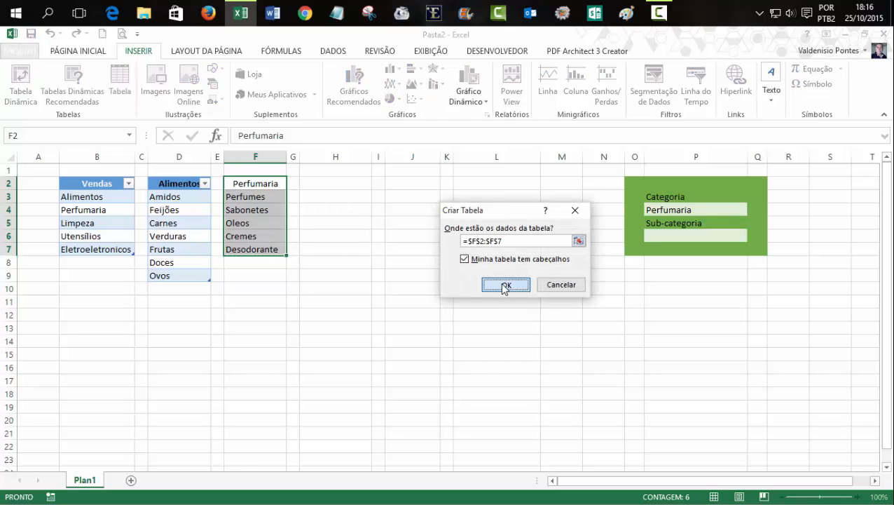
{"action": "left_click", "coordinate": [506, 284]}
{"action": "left_click", "coordinate": [350, 252]}
Define the name Perfumaria for the items in F3:F7 of the new table
{"action": "left_click", "coordinate": [249, 199]}
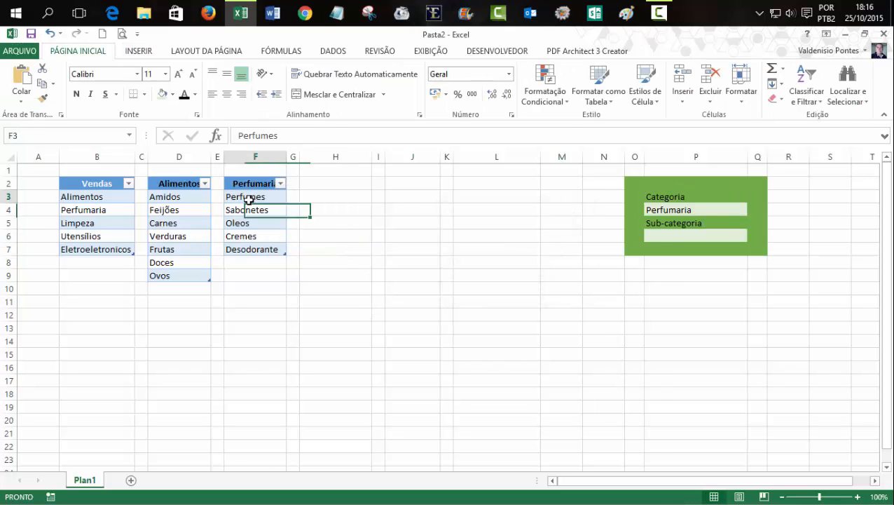
{"action": "left_click_drag", "start_coordinate": [249, 200], "coordinate": [249, 245]}
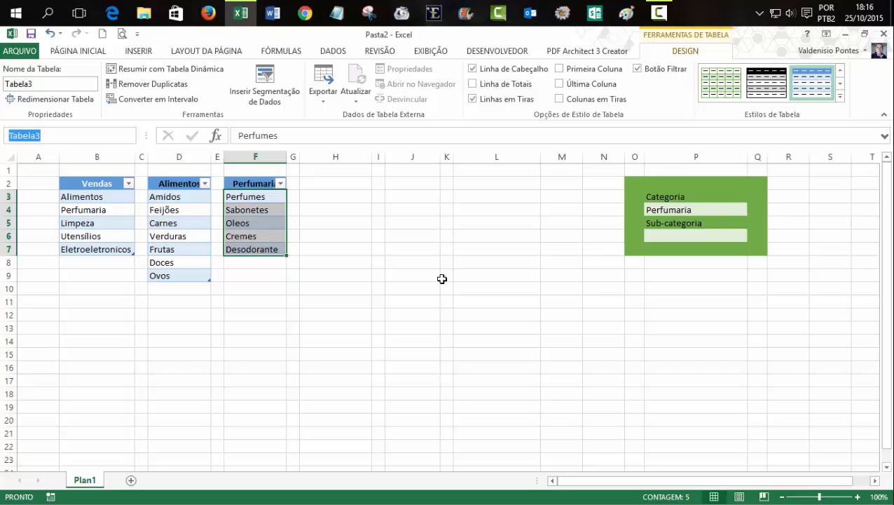
{"action": "type", "text": "P"}
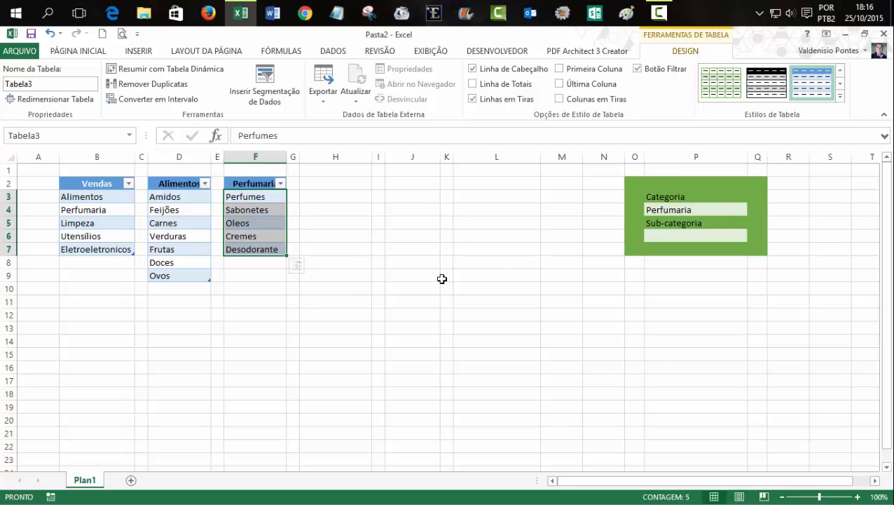
{"action": "left_click", "coordinate": [442, 279]}
Choose Oleos as the Sub-categoria in P6 from its drop-down list
{"action": "left_click", "coordinate": [669, 234]}
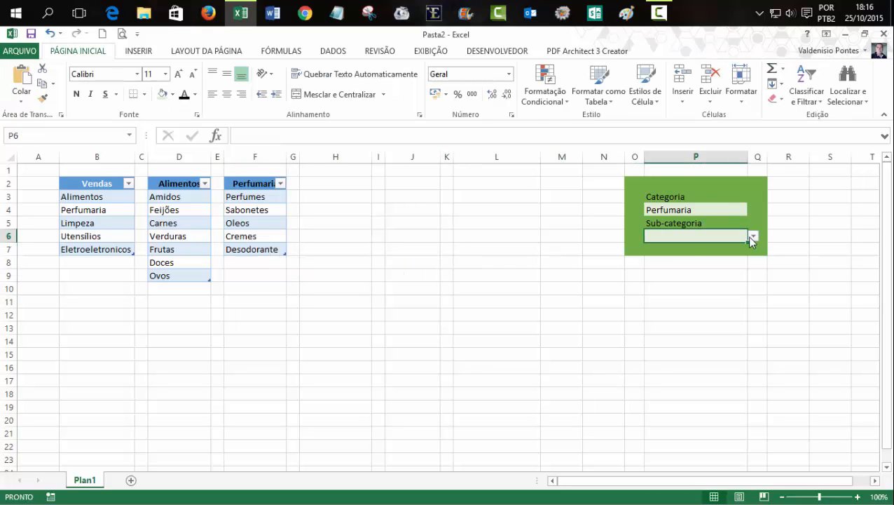
{"action": "left_click", "coordinate": [754, 237]}
{"action": "left_click", "coordinate": [698, 262]}
{"action": "left_click", "coordinate": [554, 319]}
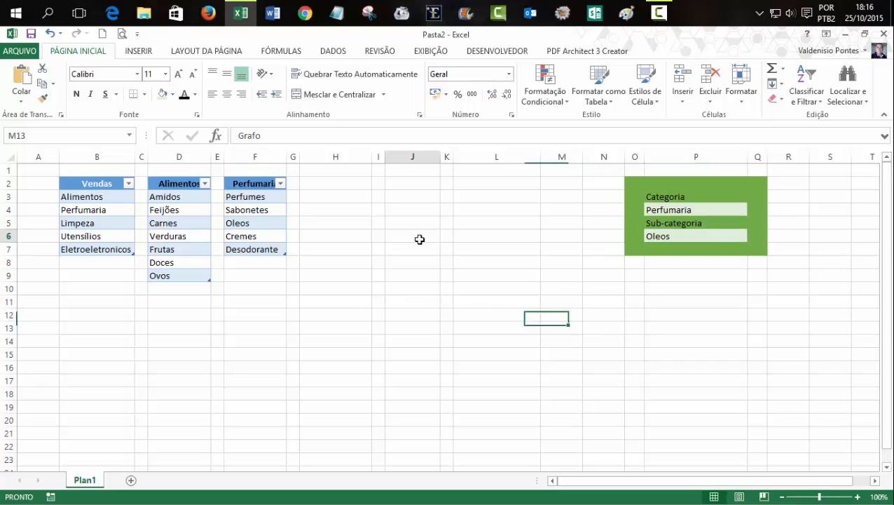
{"action": "left_click", "coordinate": [414, 239]}
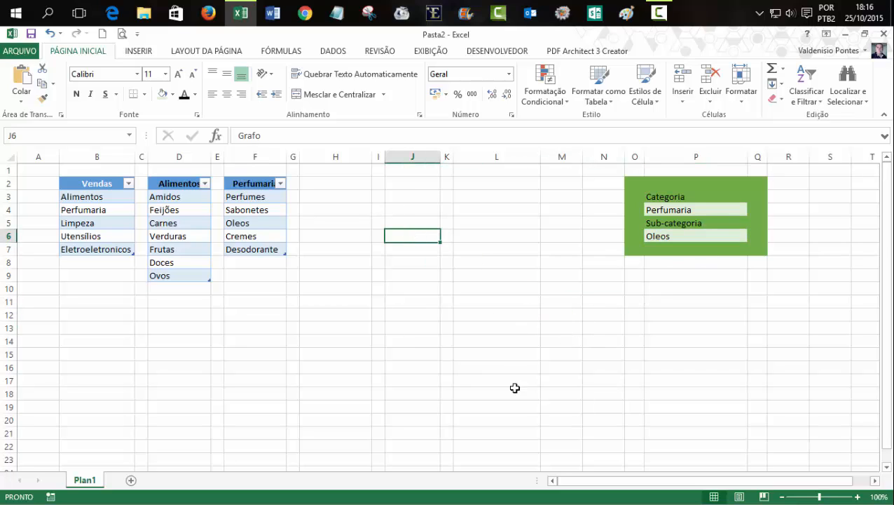
{"action": "left_click", "coordinate": [522, 368]}
Widen column B so the category names in the Vendas table fit comfortably
{"action": "left_click", "coordinate": [328, 187]}
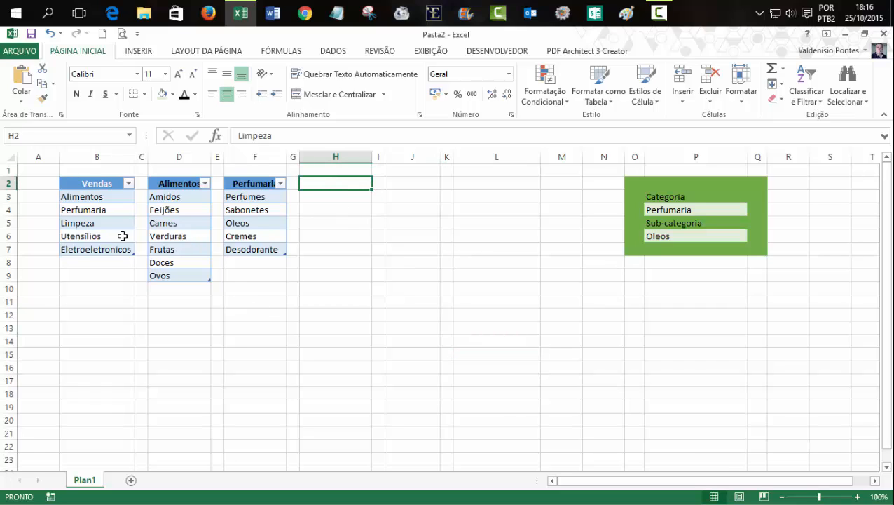
{"action": "left_click_drag", "start_coordinate": [132, 157], "coordinate": [154, 157]}
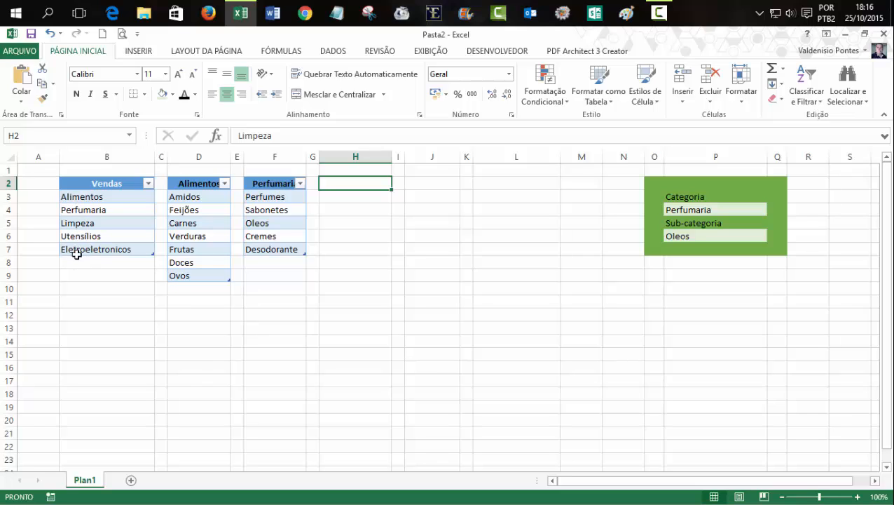
{"action": "left_click_drag", "start_coordinate": [86, 197], "coordinate": [88, 246]}
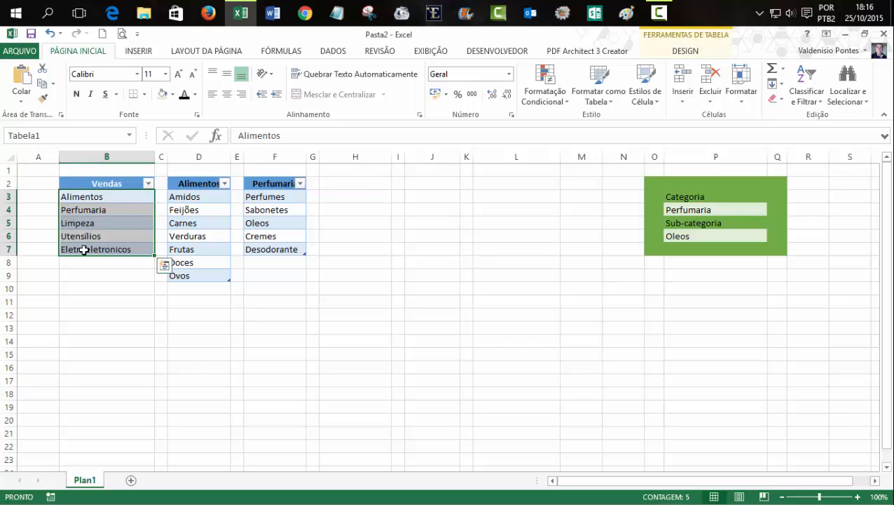
{"action": "left_click", "coordinate": [89, 222]}
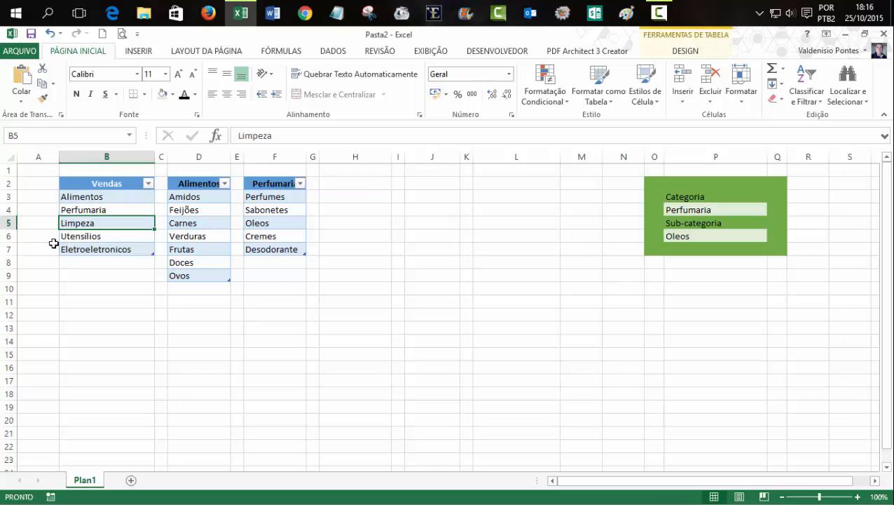
Make the hidden Limpeza list in H2:H8 readable by giving its text a black font colour
{"action": "left_click_drag", "start_coordinate": [354, 182], "coordinate": [353, 256]}
{"action": "type", "text": "Limpeza Sabão Detergente Esponja Desinfetante"}
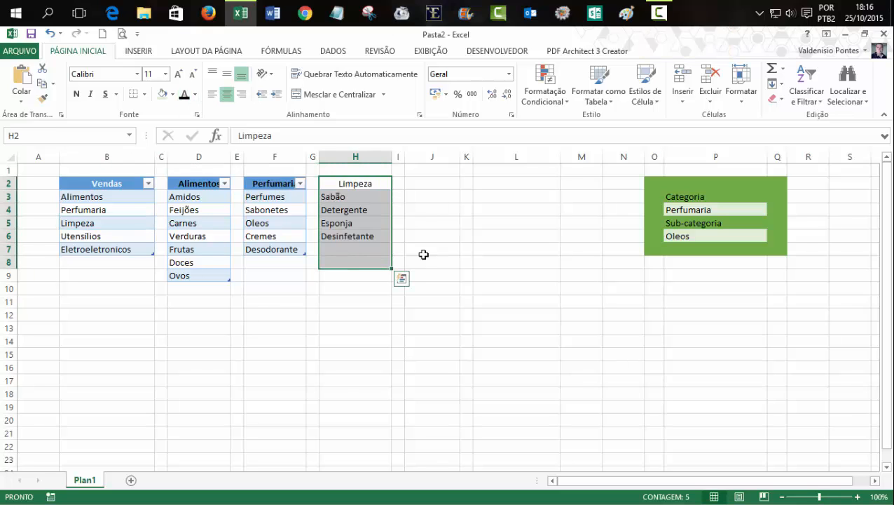
{"action": "left_click", "coordinate": [423, 254]}
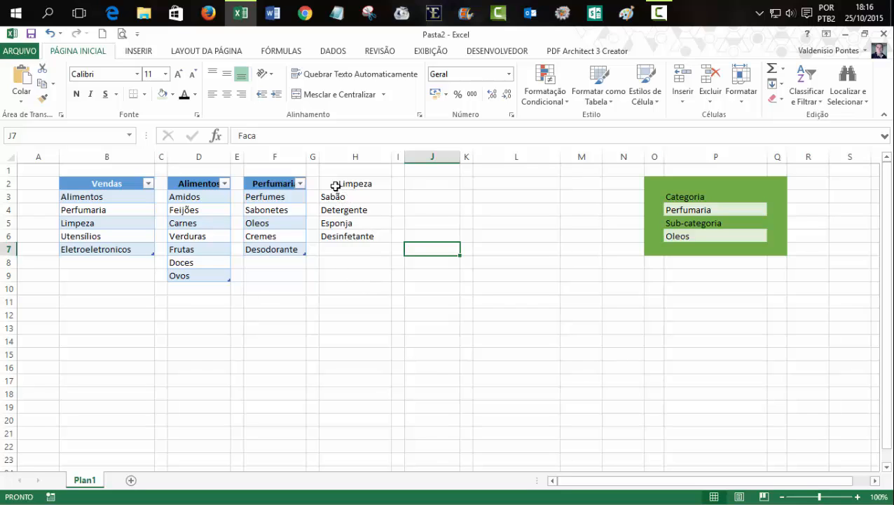
Convert the Limpeza list in H2:H6 into a table with headers
{"action": "left_click_drag", "start_coordinate": [336, 185], "coordinate": [344, 232]}
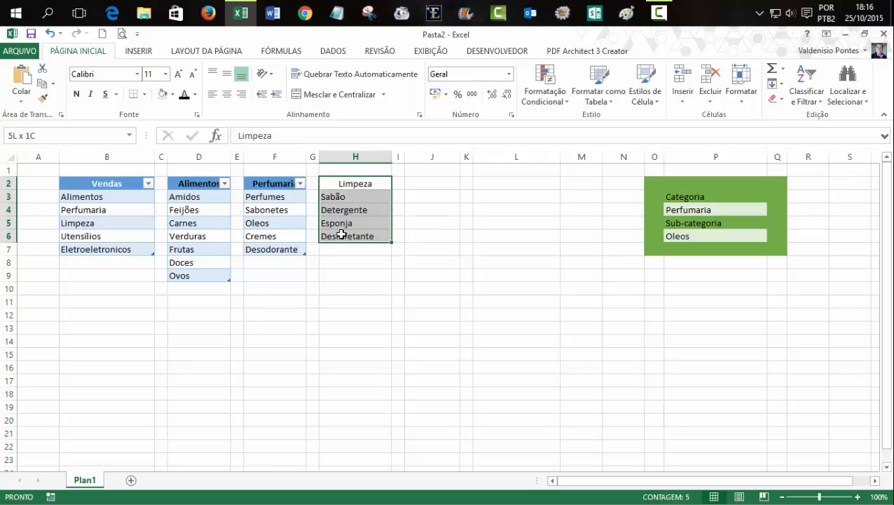
{"action": "left_click", "coordinate": [143, 54]}
{"action": "left_click", "coordinate": [120, 86]}
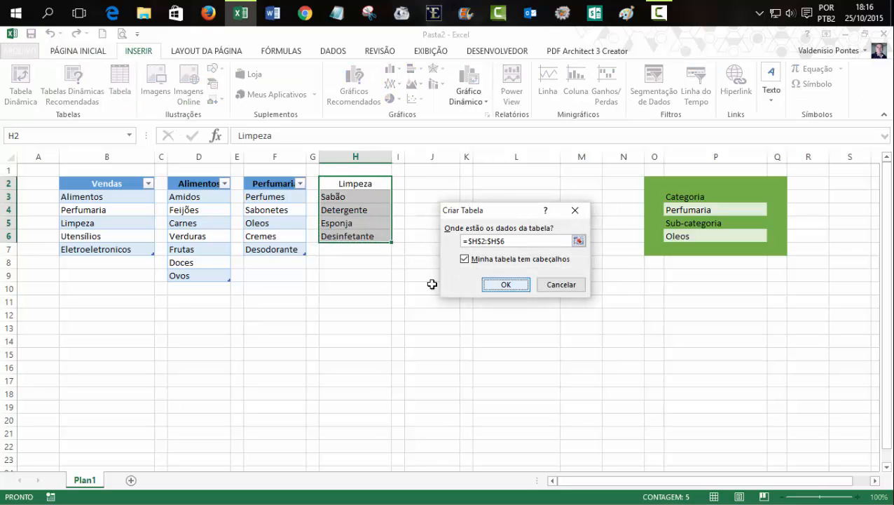
{"action": "key", "text": "Return"}
{"action": "left_click", "coordinate": [398, 315]}
Define the name Limpeza for the items in H3:H6 of the new table
{"action": "left_click_drag", "start_coordinate": [344, 198], "coordinate": [347, 233]}
{"action": "left_click", "coordinate": [84, 137]}
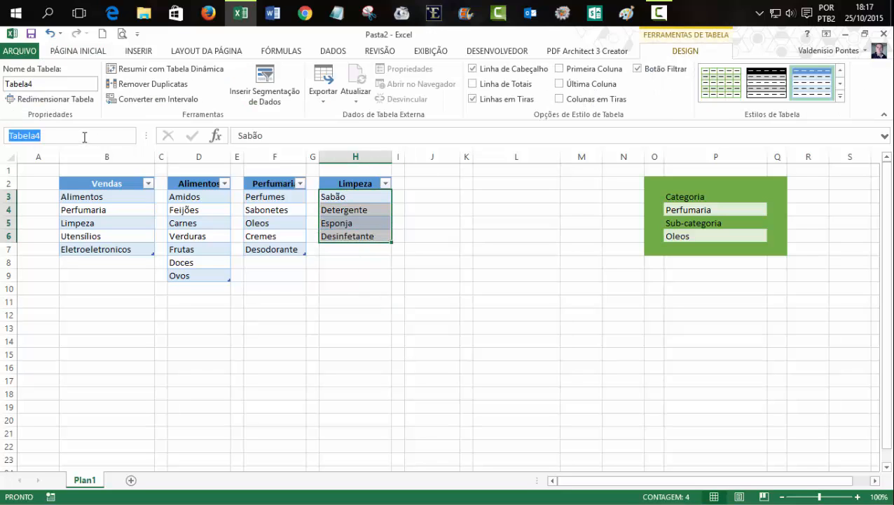
{"action": "type", "text": "Limpeza"}
{"action": "key", "text": "Return"}
{"action": "left_click", "coordinate": [431, 314]}
Choose Limpeza as the Categoria in P4 and Detergente as the Sub-categoria in P6
{"action": "left_click", "coordinate": [734, 213]}
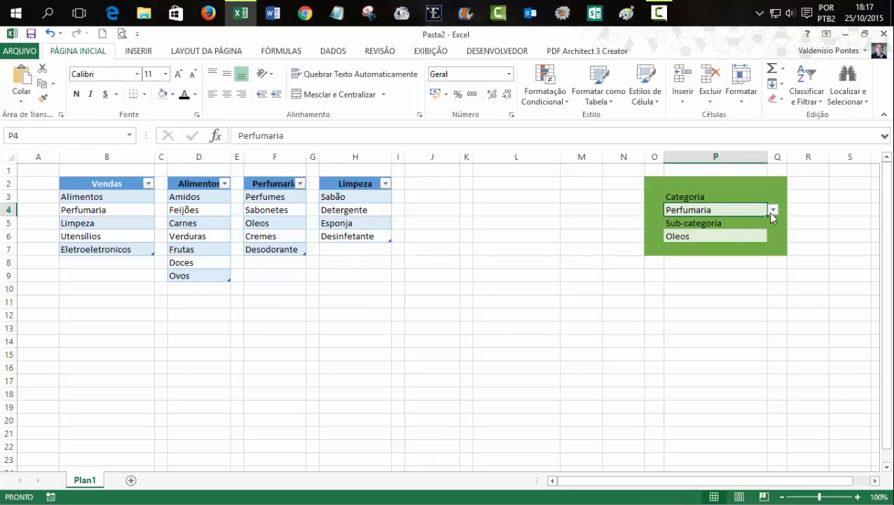
{"action": "left_click", "coordinate": [772, 210]}
{"action": "left_click", "coordinate": [694, 238]}
{"action": "left_click", "coordinate": [694, 238]}
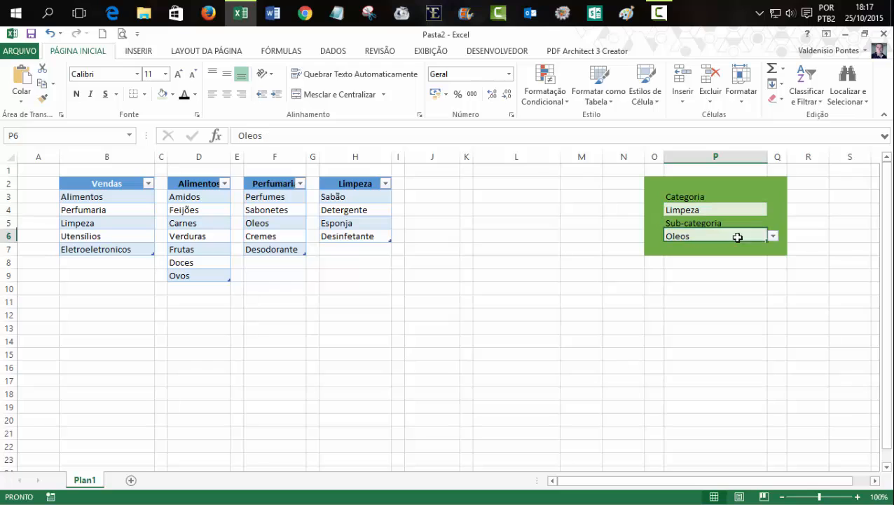
{"action": "left_click", "coordinate": [775, 236]}
{"action": "left_click", "coordinate": [760, 236]}
{"action": "left_click", "coordinate": [773, 238]}
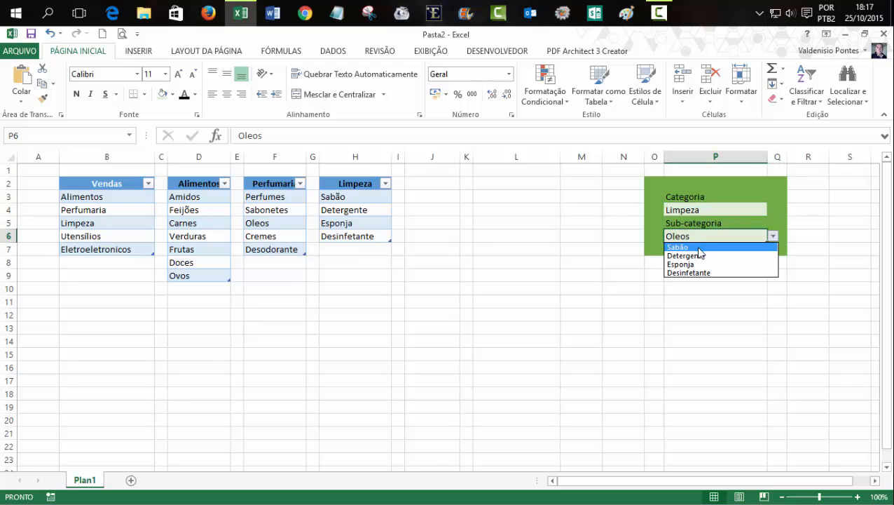
{"action": "left_click", "coordinate": [694, 256]}
{"action": "left_click", "coordinate": [634, 290]}
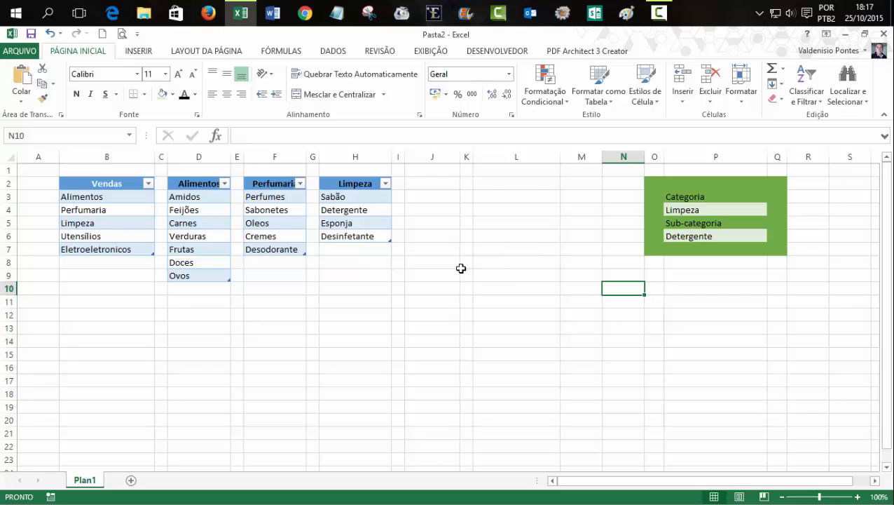
Rename the Limpeza category in B5 of the Vendas table as Material de Limpeza
{"action": "left_click", "coordinate": [83, 223]}
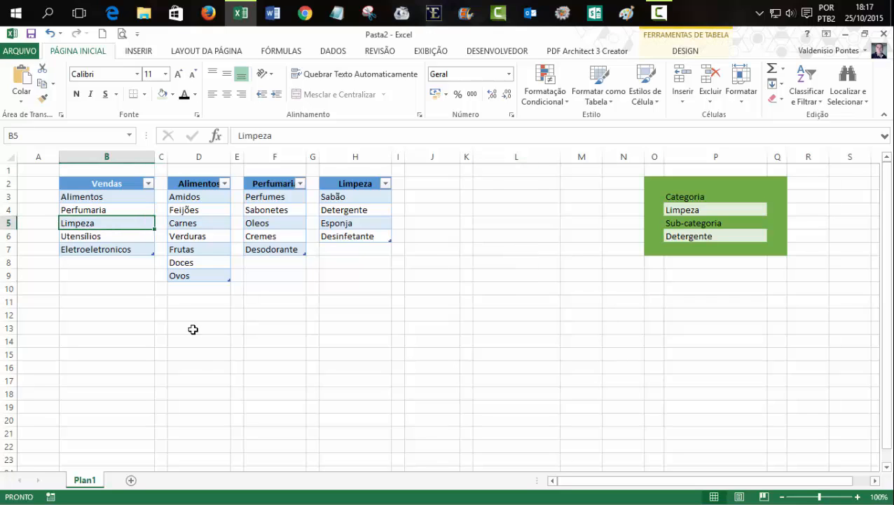
{"action": "left_click", "coordinate": [238, 136]}
{"action": "type", "text": "Material d"}
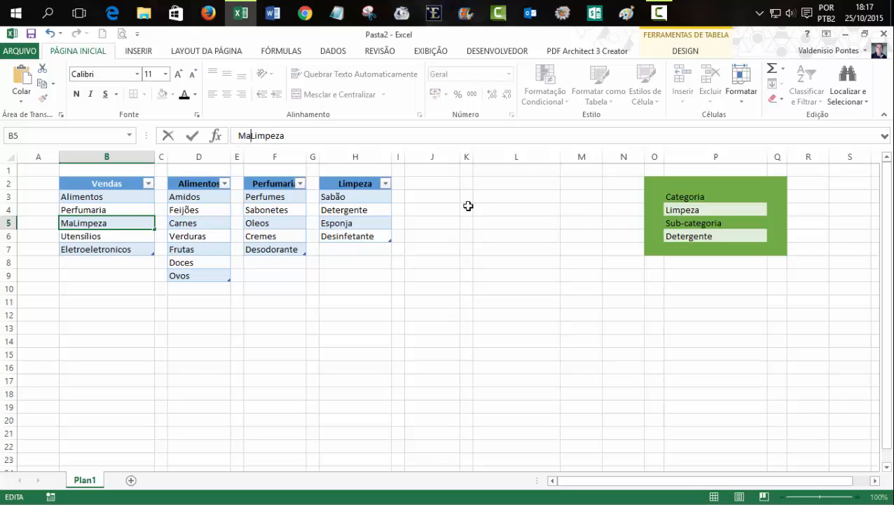
{"action": "type", "text": "e"}
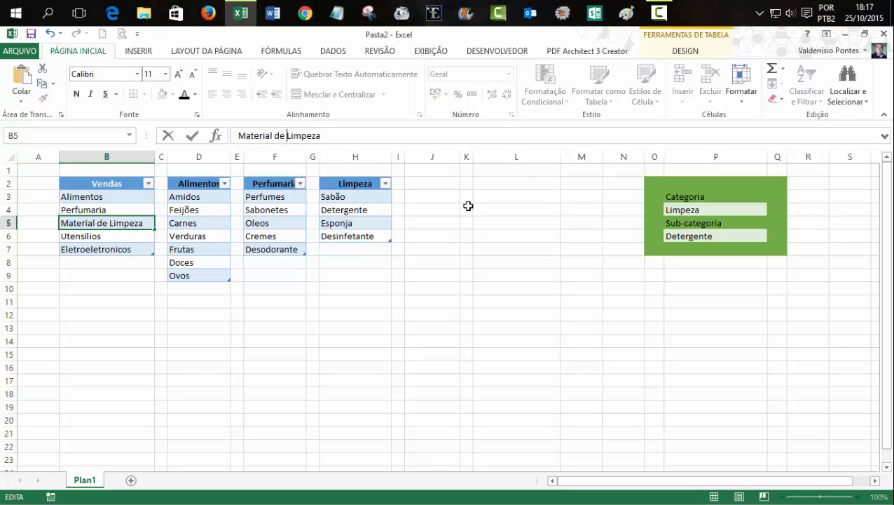
{"action": "key", "text": "Return"}
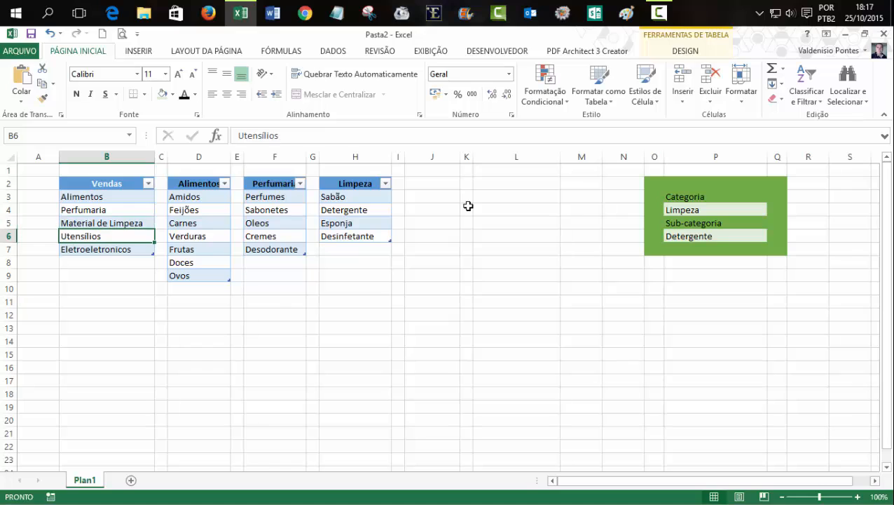
Choose Material de Limpeza as the Categoria in P4 and clear the Sub-categoria in P6
{"action": "left_click", "coordinate": [434, 344]}
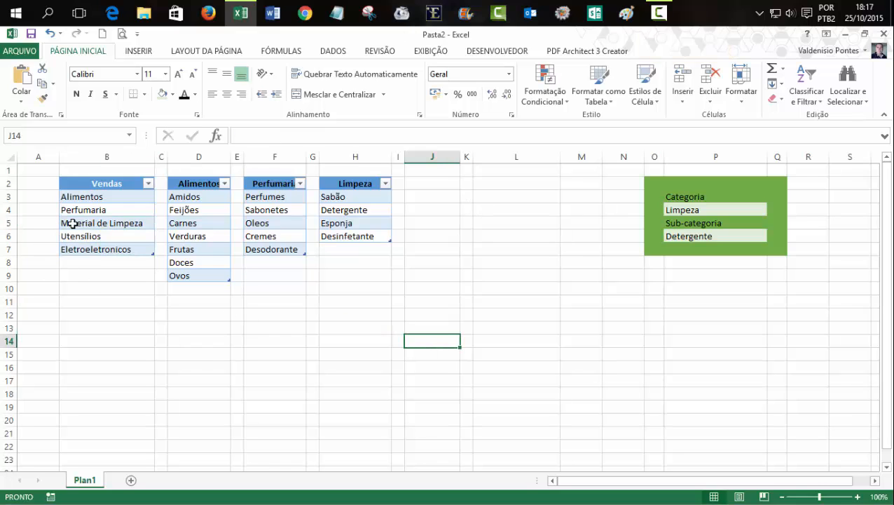
{"action": "left_click", "coordinate": [681, 209]}
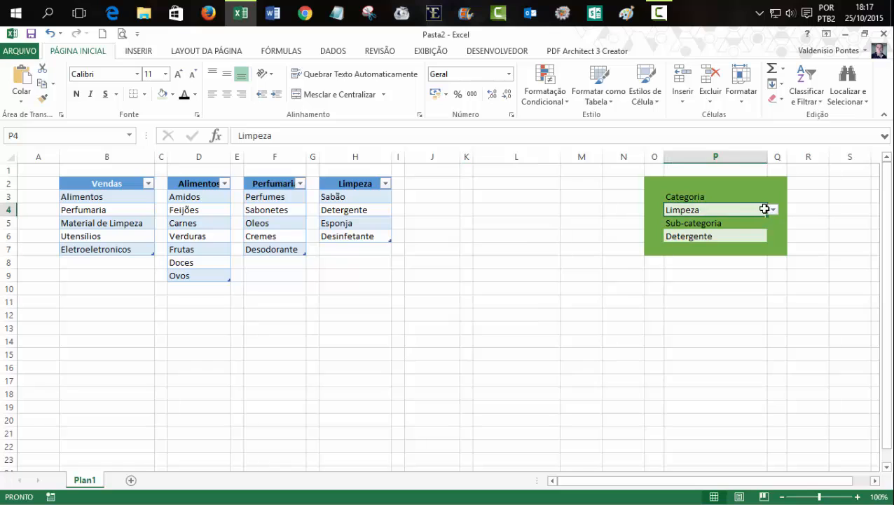
{"action": "left_click", "coordinate": [771, 210]}
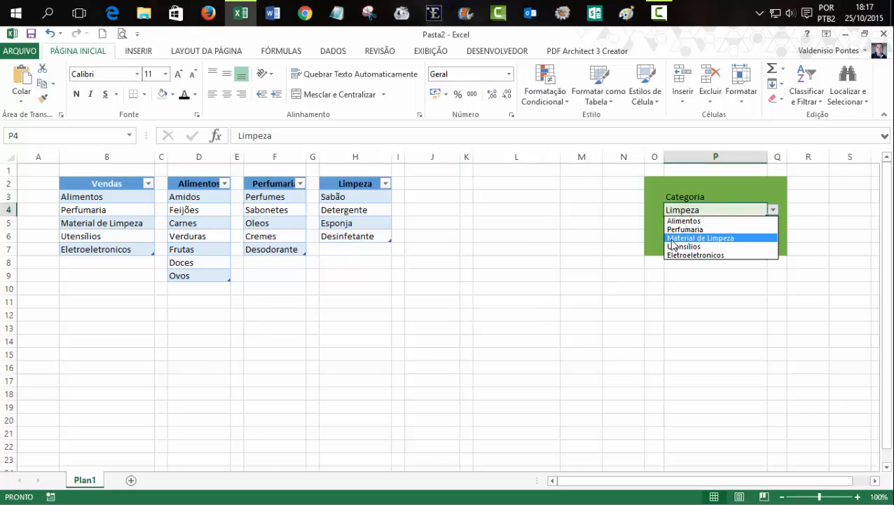
{"action": "left_click", "coordinate": [722, 238]}
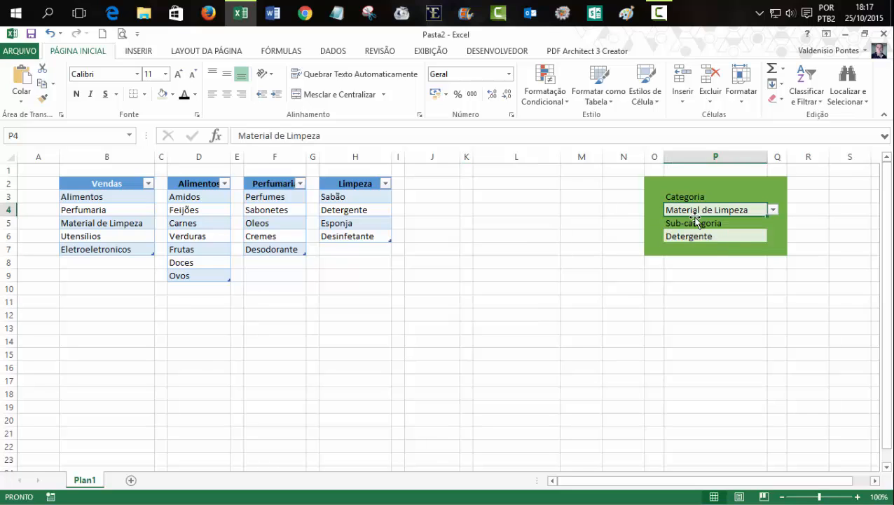
{"action": "left_click", "coordinate": [693, 237]}
{"action": "key", "text": "Delete"}
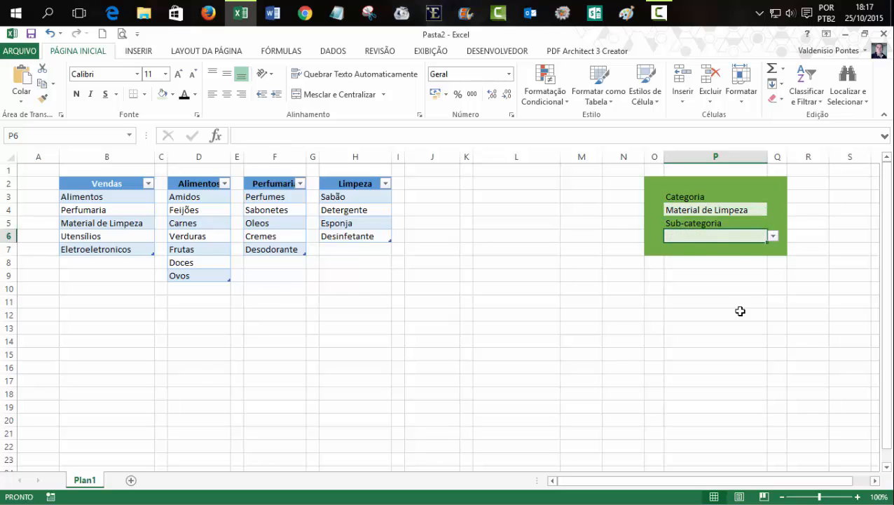
Compare the Material de Limpeza category in B5 with the items in H3:H6 and the range named Limpeza
{"action": "left_click", "coordinate": [738, 313]}
{"action": "left_click", "coordinate": [763, 236]}
{"action": "left_click", "coordinate": [442, 313]}
{"action": "left_click", "coordinate": [118, 223]}
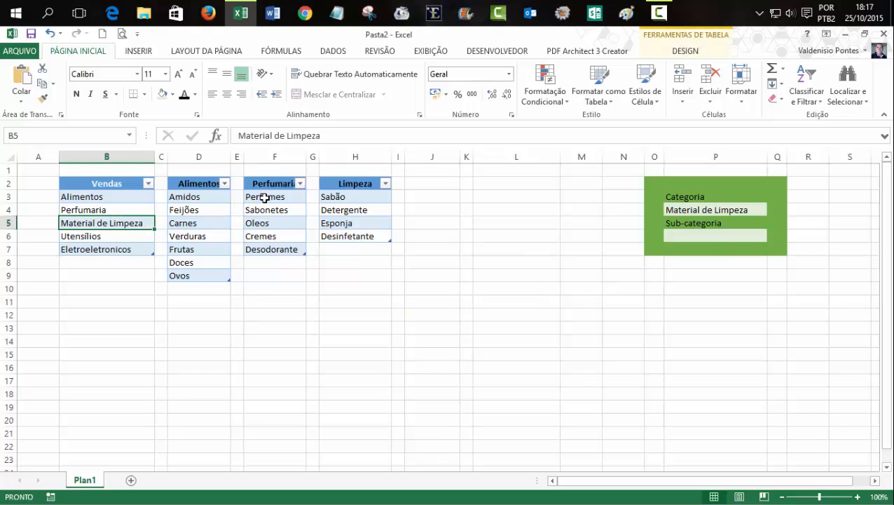
{"action": "left_click_drag", "start_coordinate": [343, 196], "coordinate": [342, 240]}
{"action": "left_click", "coordinate": [405, 353]}
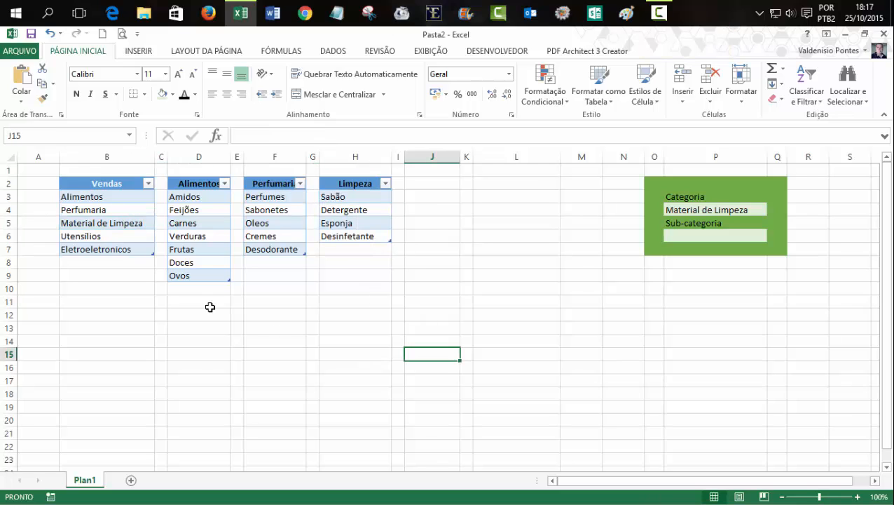
{"action": "left_click", "coordinate": [89, 225]}
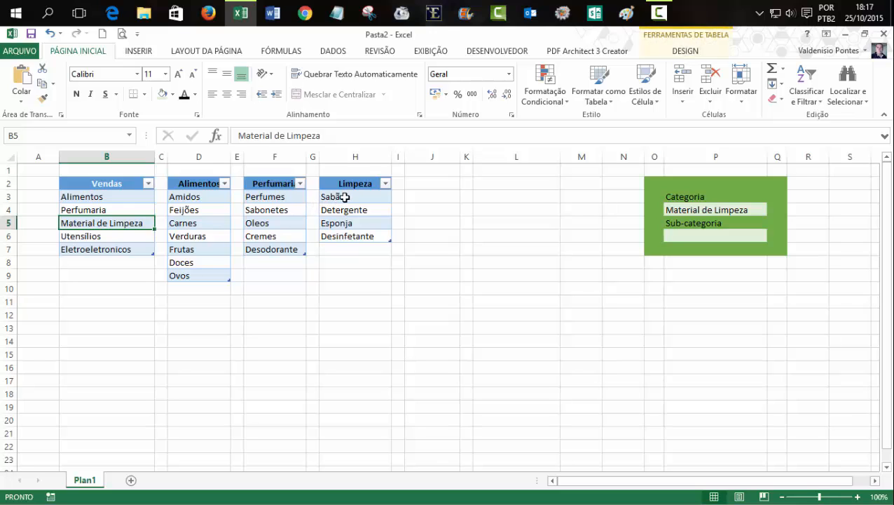
{"action": "left_click_drag", "start_coordinate": [344, 197], "coordinate": [343, 235]}
{"action": "left_click", "coordinate": [479, 318]}
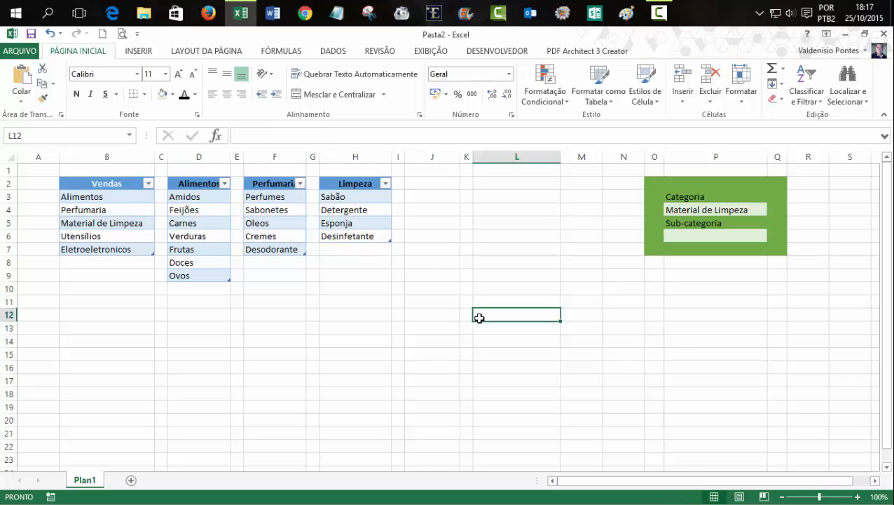
{"action": "left_click", "coordinate": [130, 134]}
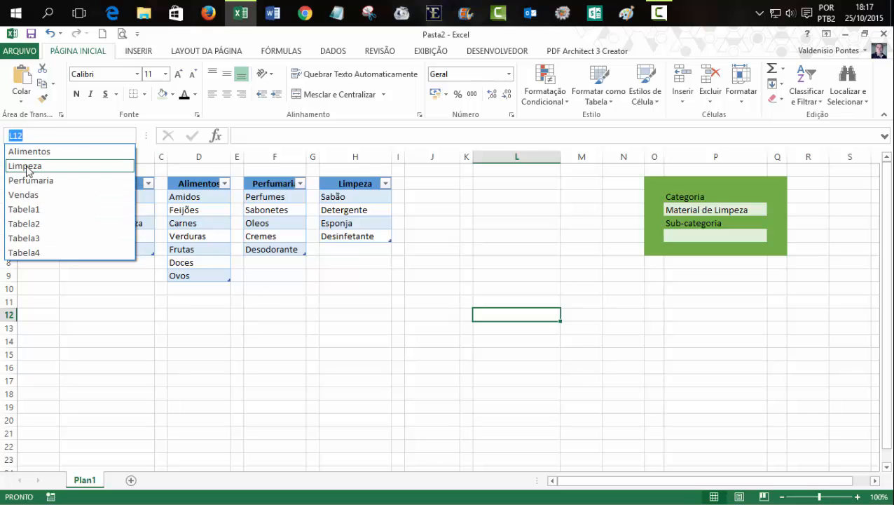
{"action": "left_click", "coordinate": [26, 168]}
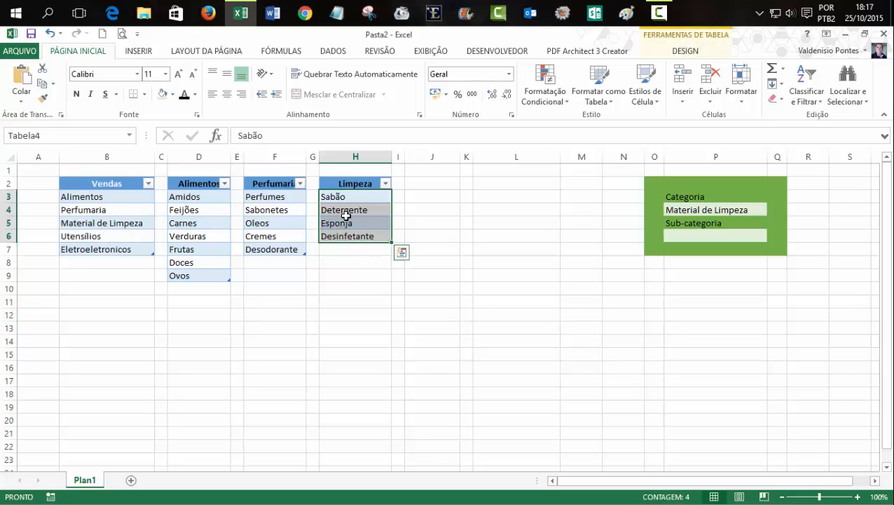
Check the Sub-categoria drop-down list in P6 for items of the chosen category
{"action": "left_click", "coordinate": [744, 237]}
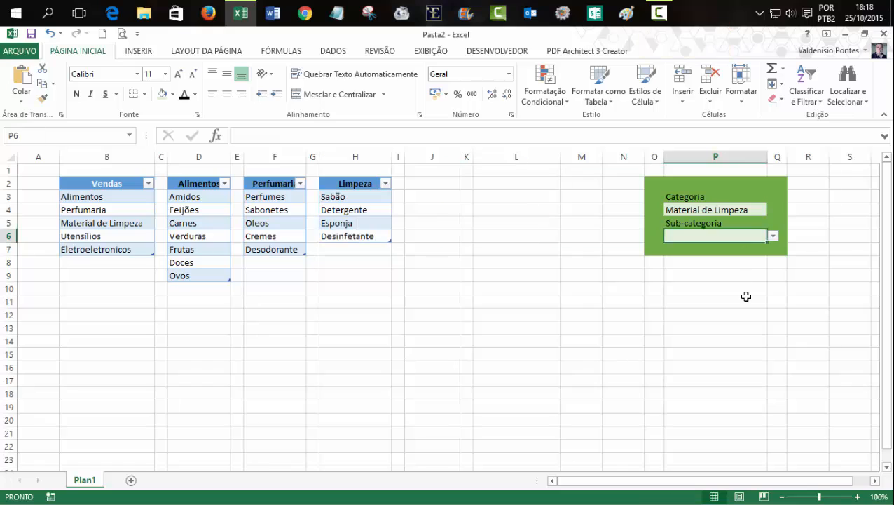
{"action": "key", "text": "Down"}
{"action": "key", "text": "Down"}
{"action": "key", "text": "Down"}
{"action": "key", "text": "Down"}
{"action": "key", "text": "Down"}
{"action": "left_click", "coordinate": [705, 236]}
Review the B5 category against the cleaning items in H3:H6, and inspect the contents of cells J2:J6
{"action": "left_click", "coordinate": [107, 224]}
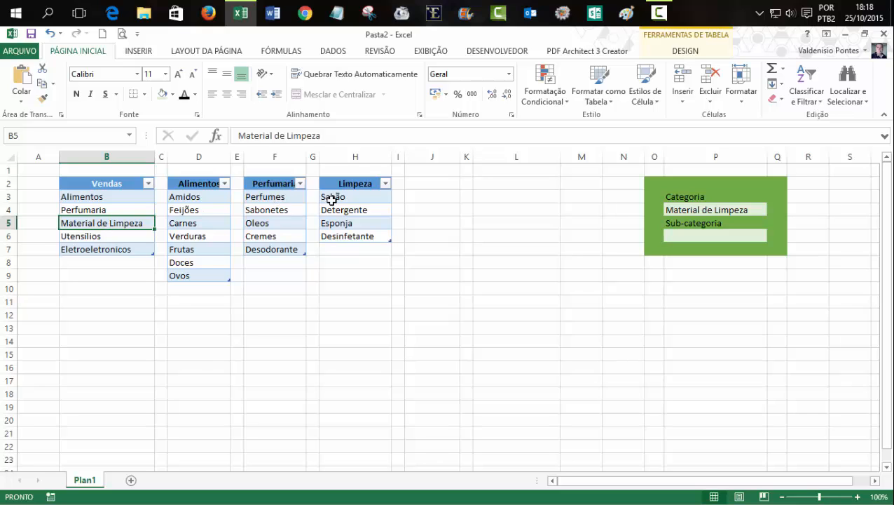
{"action": "left_click_drag", "start_coordinate": [330, 199], "coordinate": [341, 231]}
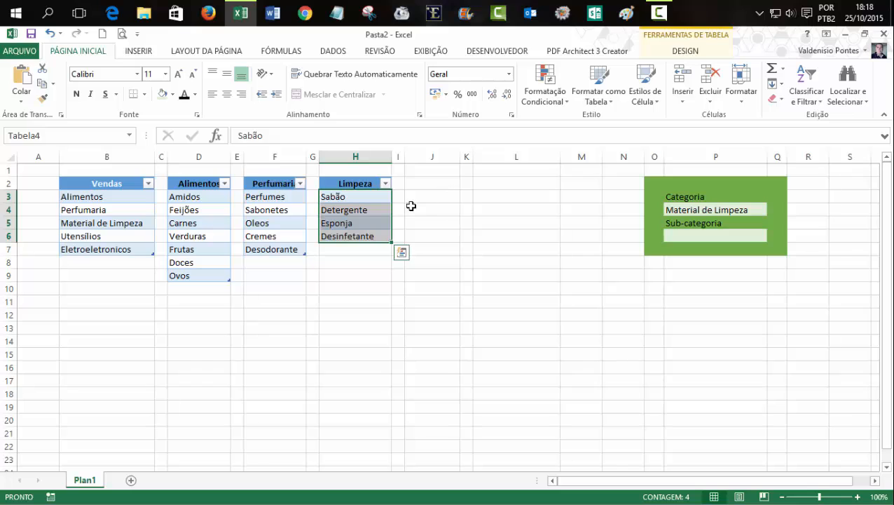
{"action": "left_click", "coordinate": [105, 223]}
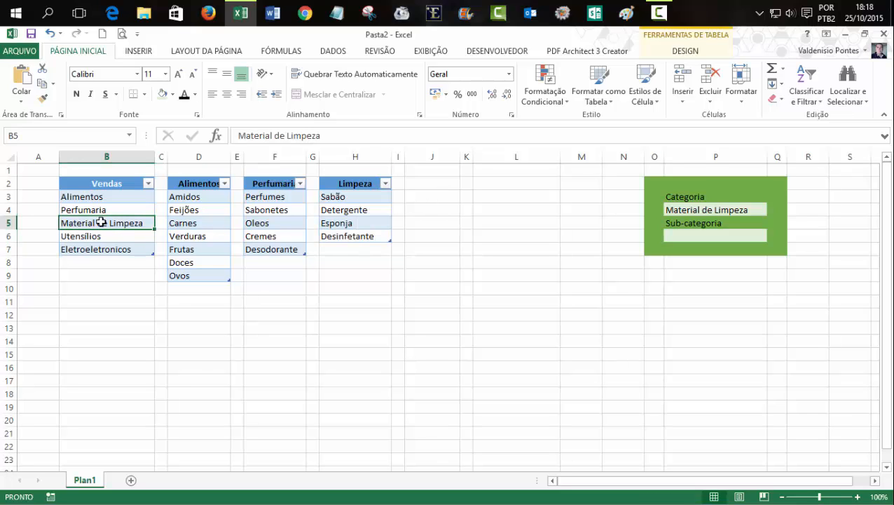
{"action": "left_click", "coordinate": [434, 185]}
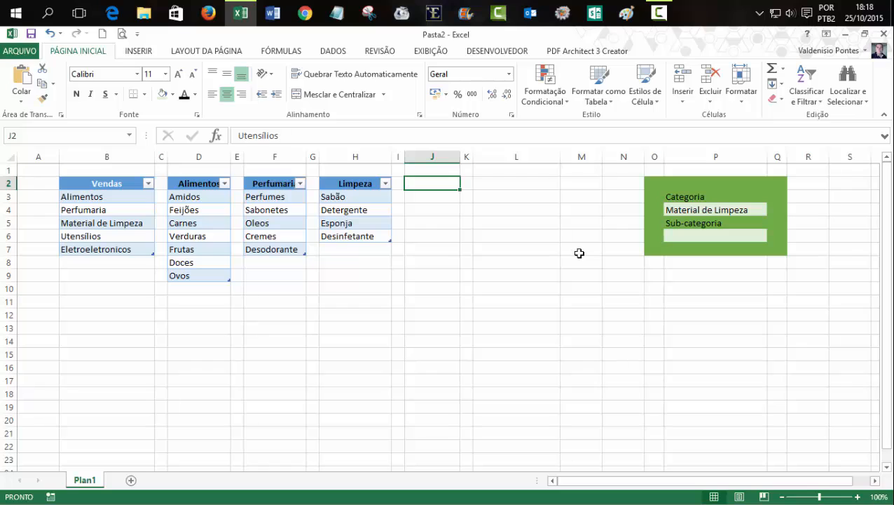
{"action": "key", "text": "Down"}
{"action": "key", "text": "Down"}
{"action": "key", "text": "Down"}
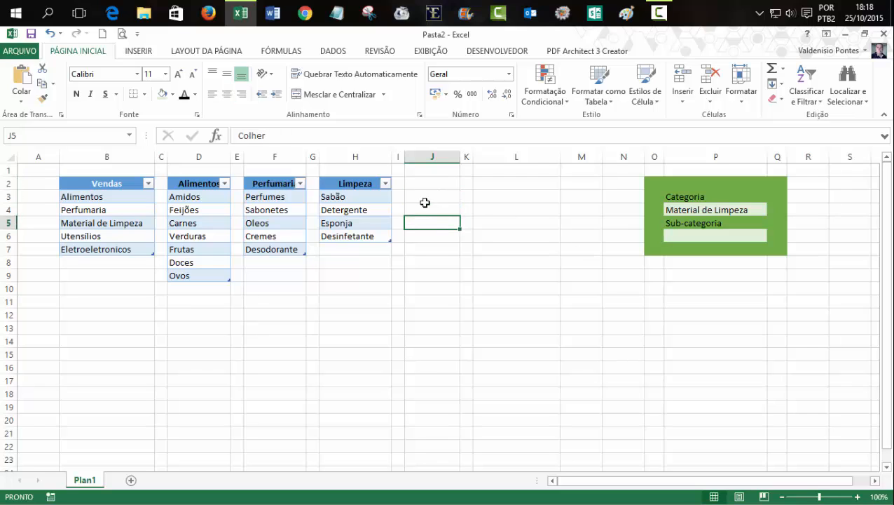
{"action": "left_click_drag", "start_coordinate": [425, 203], "coordinate": [426, 232]}
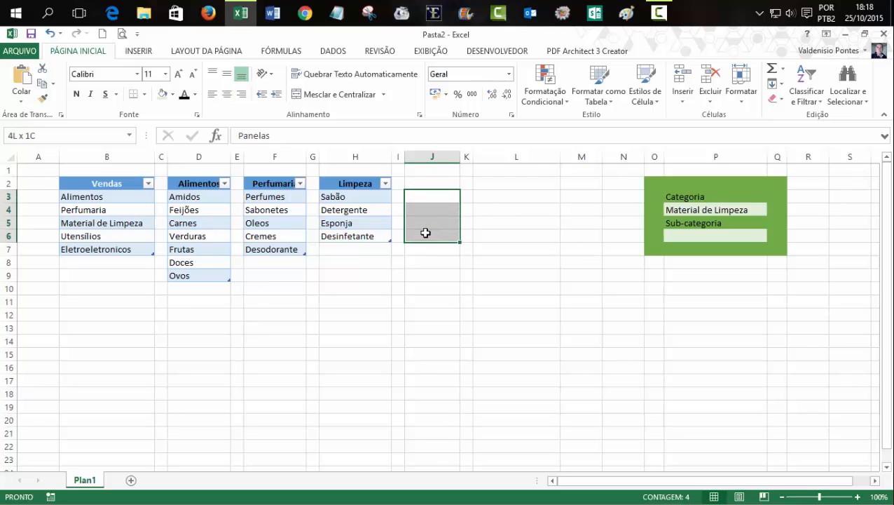
Examine how the category text in B5 relates to the name assigned to the item range H3:H6
{"action": "left_click", "coordinate": [104, 223]}
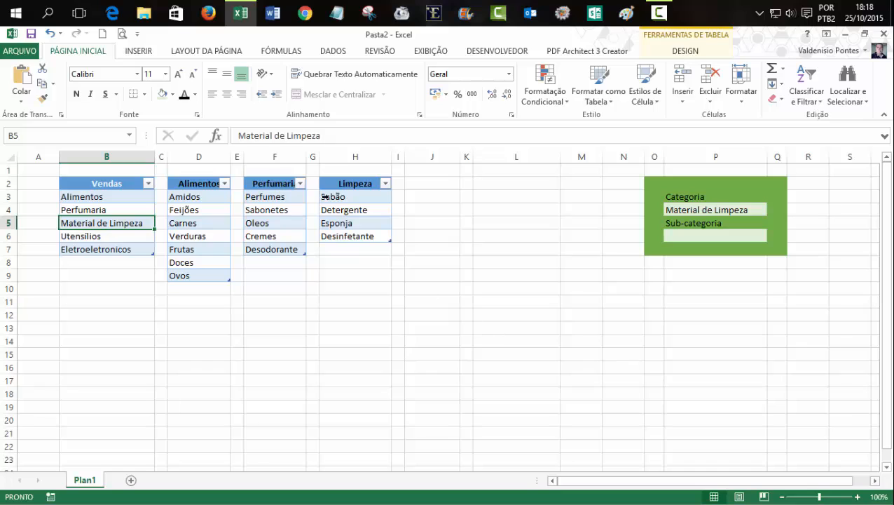
{"action": "left_click", "coordinate": [42, 137]}
{"action": "left_click", "coordinate": [356, 302]}
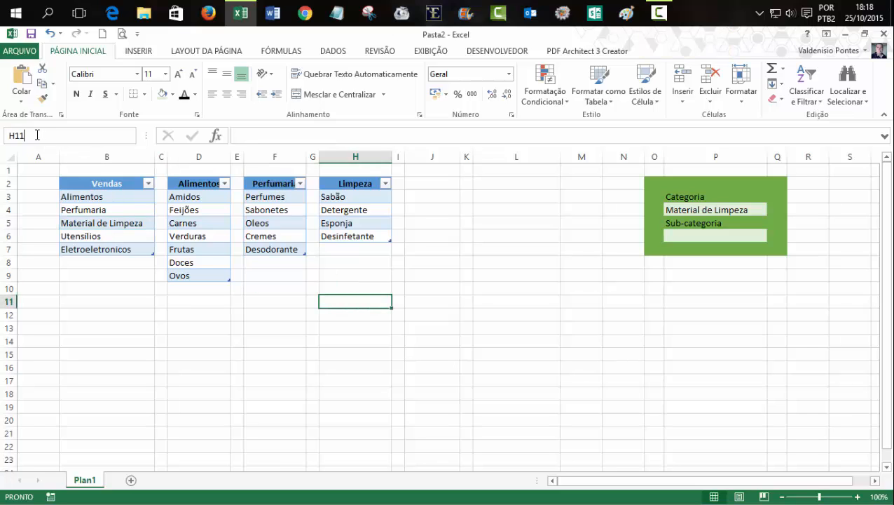
{"action": "left_click", "coordinate": [94, 222]}
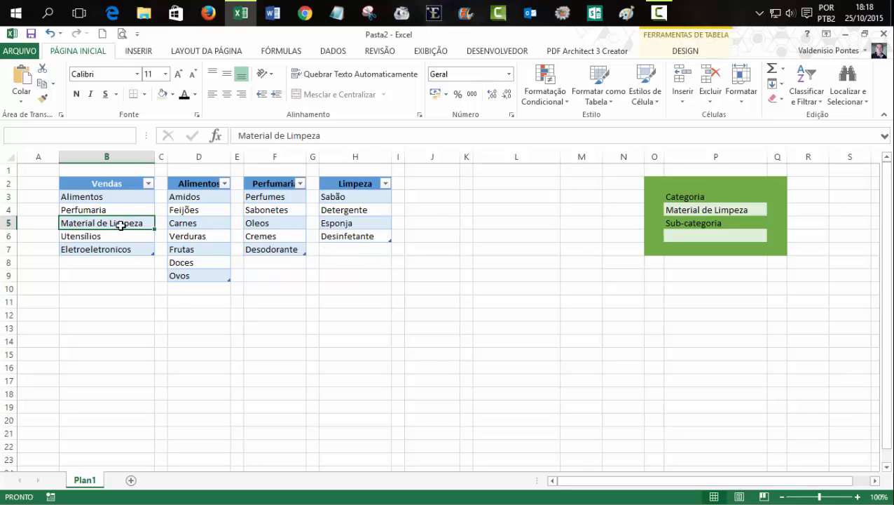
{"action": "left_click", "coordinate": [483, 342]}
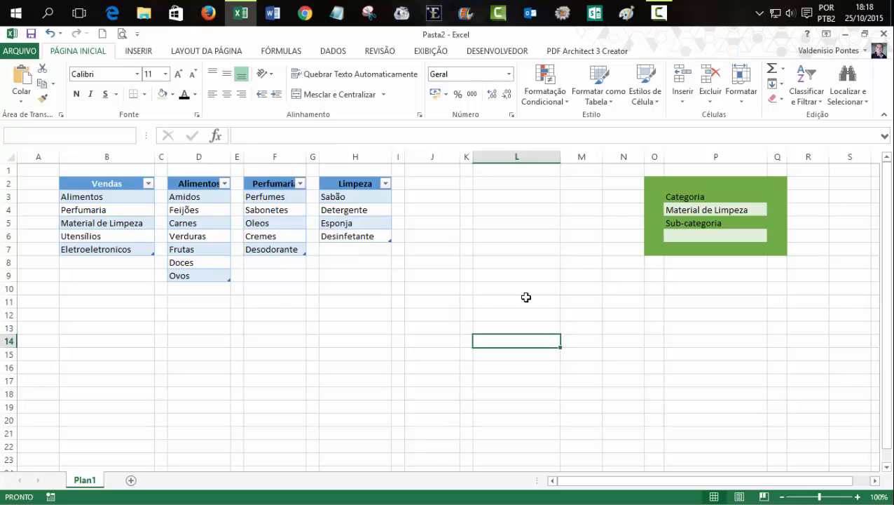
{"action": "left_click", "coordinate": [340, 196]}
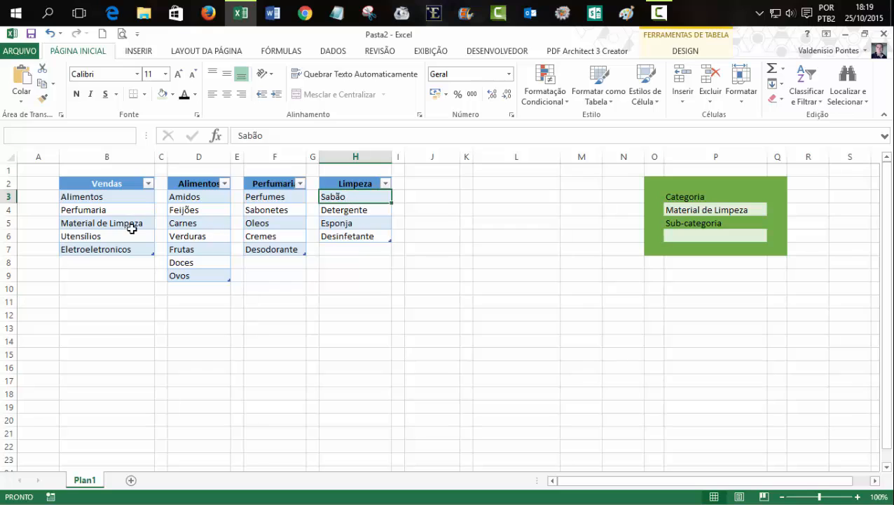
{"action": "left_click", "coordinate": [100, 224]}
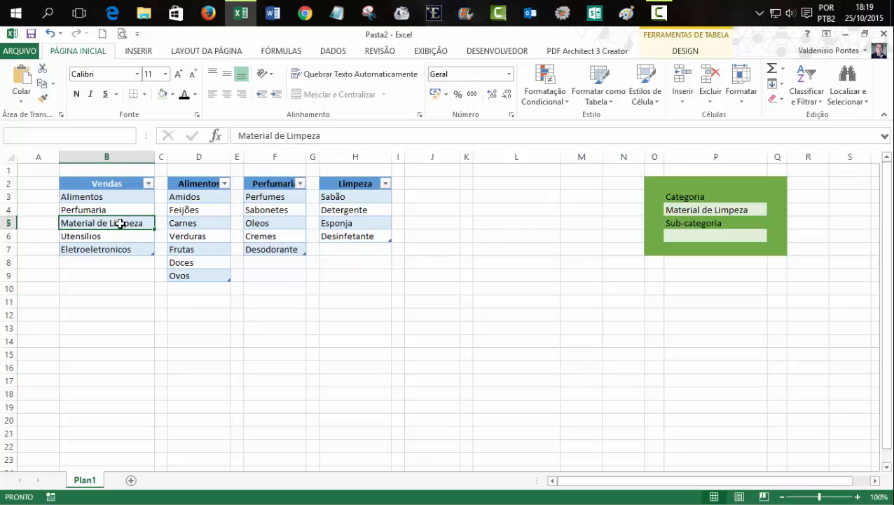
{"action": "left_click_drag", "start_coordinate": [342, 197], "coordinate": [367, 237]}
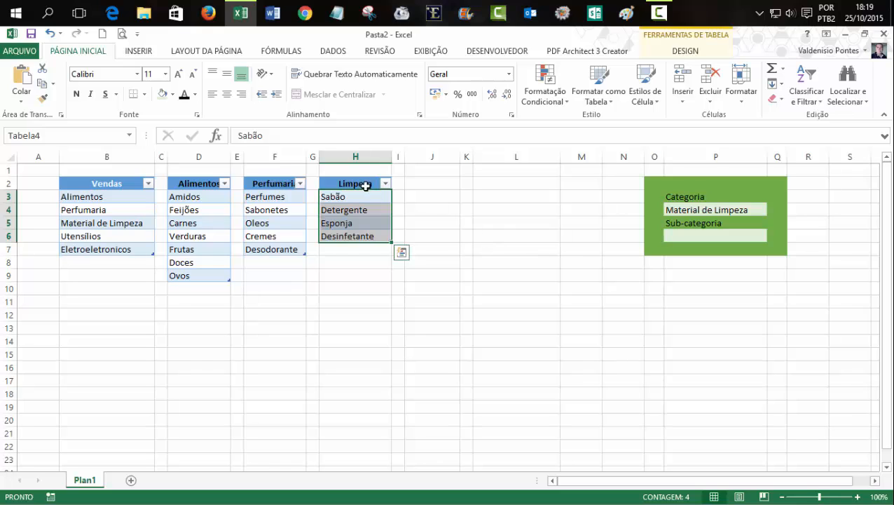
Review the header cells of the Alimentos, Perfumaria and Limpeza tables in row 2
{"action": "left_click", "coordinate": [361, 183]}
{"action": "left_click", "coordinate": [274, 183]}
{"action": "left_click", "coordinate": [212, 183]}
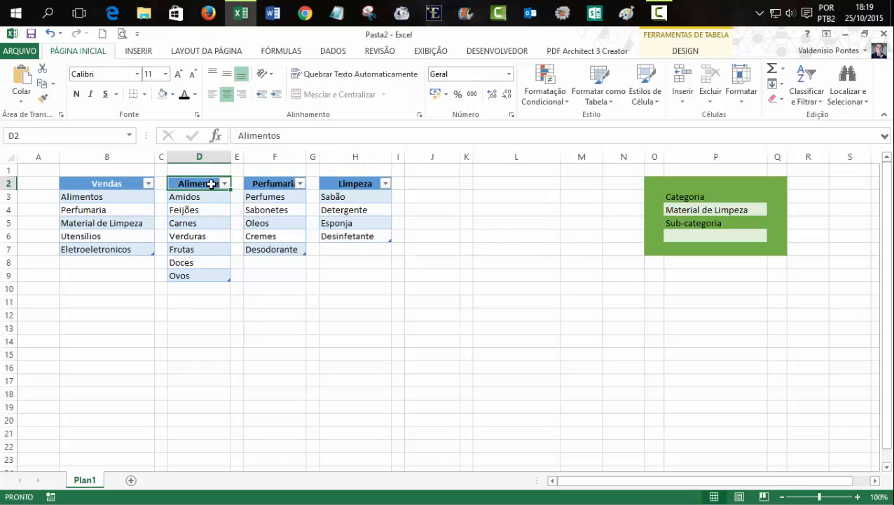
{"action": "left_click", "coordinate": [272, 183]}
{"action": "left_click", "coordinate": [353, 183]}
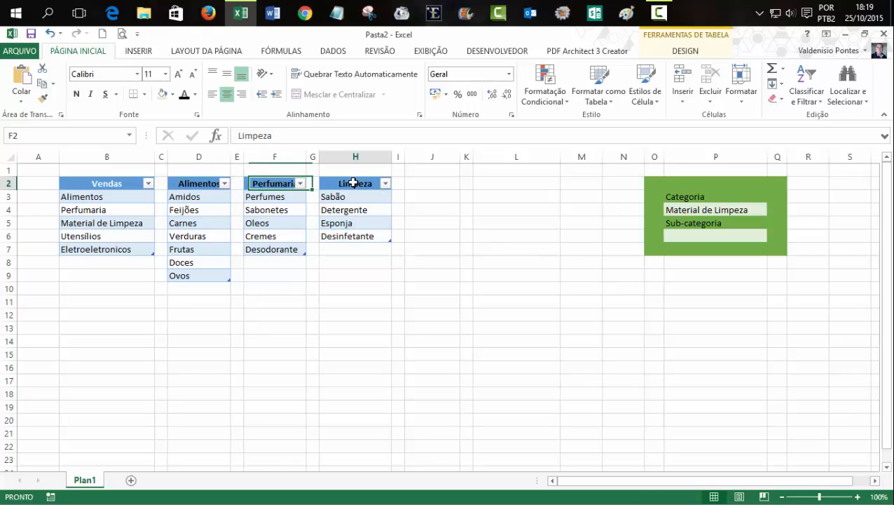
{"action": "left_click", "coordinate": [273, 183]}
{"action": "left_click", "coordinate": [202, 183]}
{"action": "left_click", "coordinate": [261, 183]}
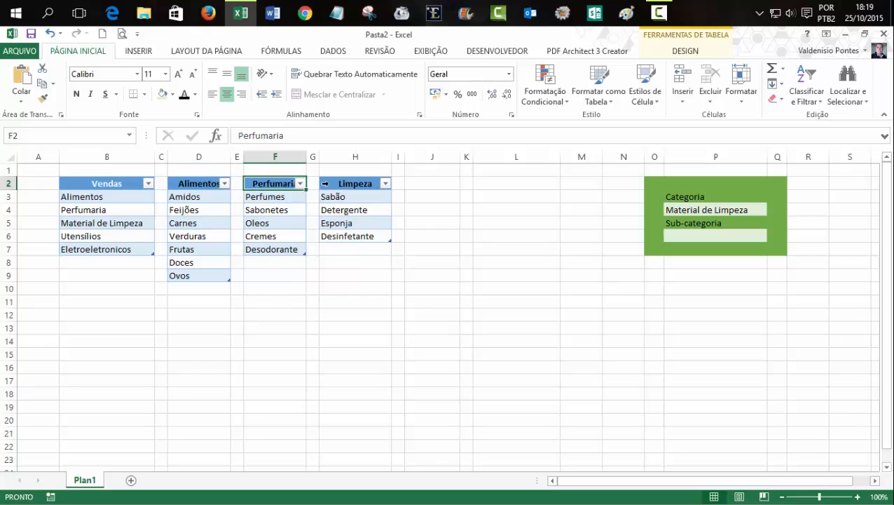
{"action": "left_click", "coordinate": [343, 183]}
{"action": "left_click", "coordinate": [503, 271]}
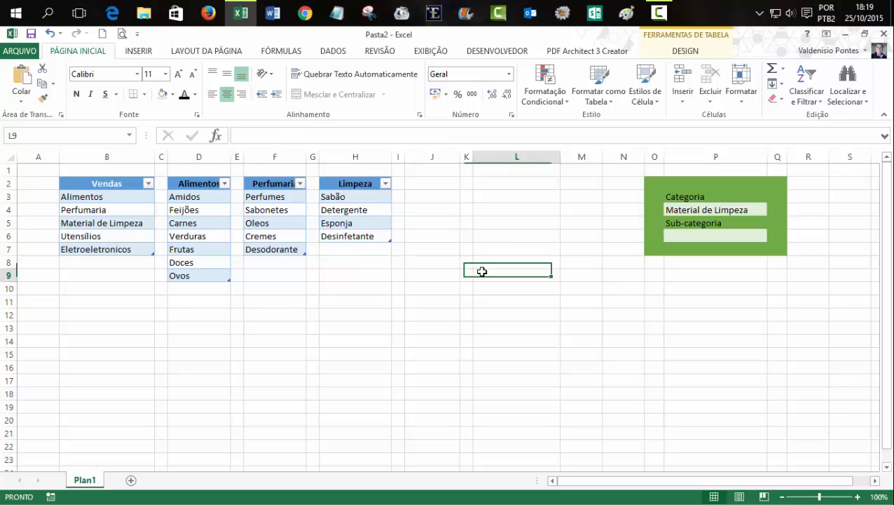
Try to rename the defined name Limpeza, which covers the cleaning items in H3:H6, as "Material de Limpeza"
{"action": "left_click_drag", "start_coordinate": [355, 199], "coordinate": [363, 237]}
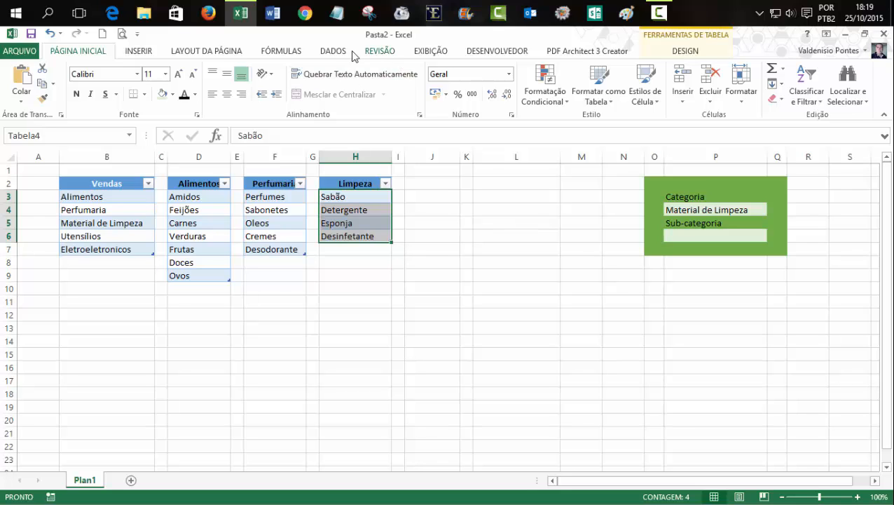
{"action": "left_click", "coordinate": [282, 51]}
{"action": "left_click", "coordinate": [426, 88]}
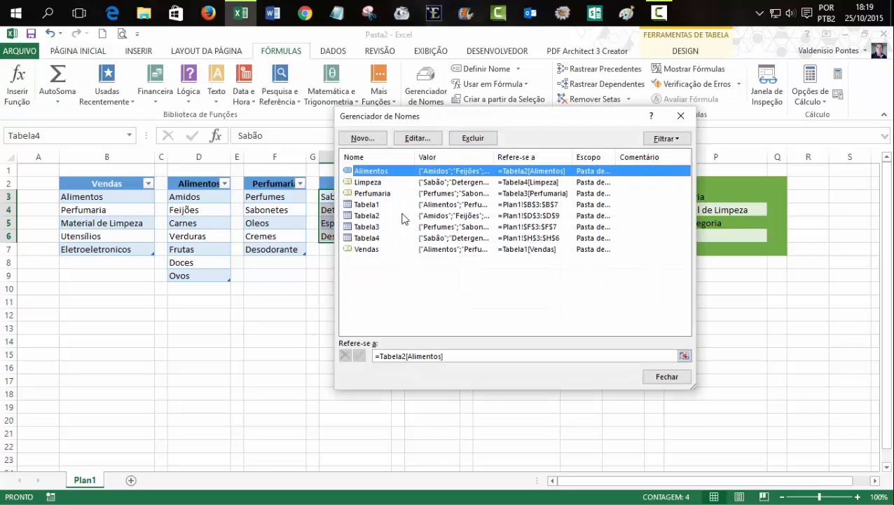
{"action": "left_click", "coordinate": [371, 182]}
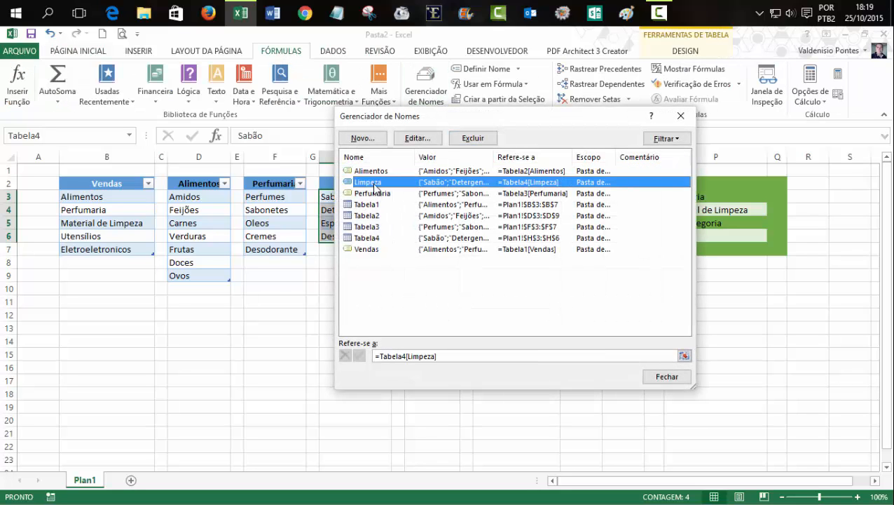
{"action": "left_click", "coordinate": [419, 138]}
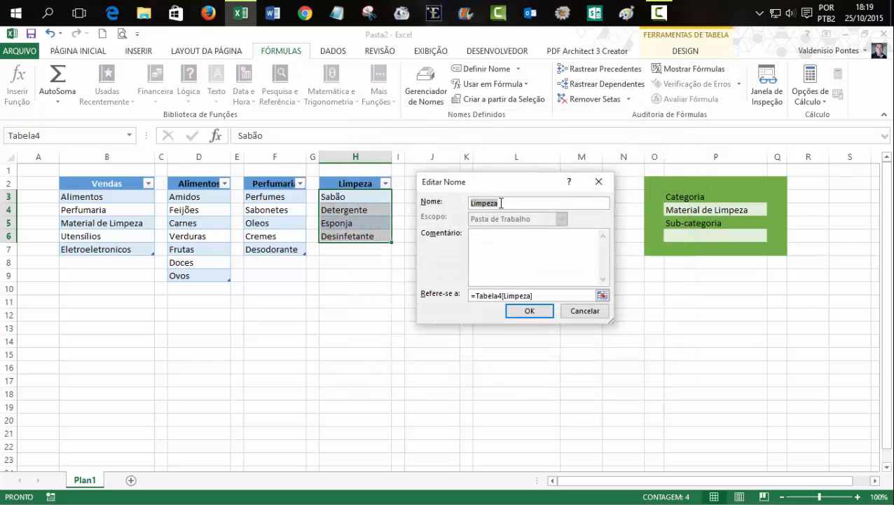
{"action": "left_click", "coordinate": [473, 202]}
{"action": "type", "text": "Material de"}
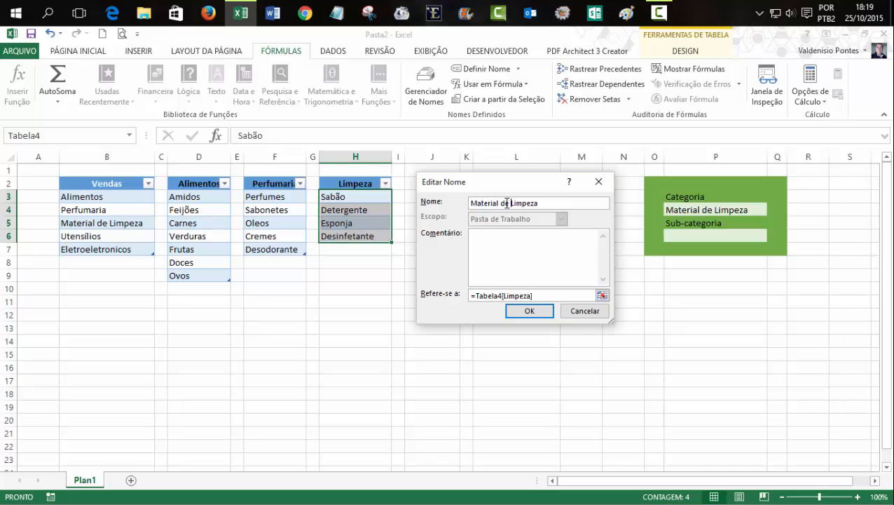
{"action": "left_click", "coordinate": [529, 311]}
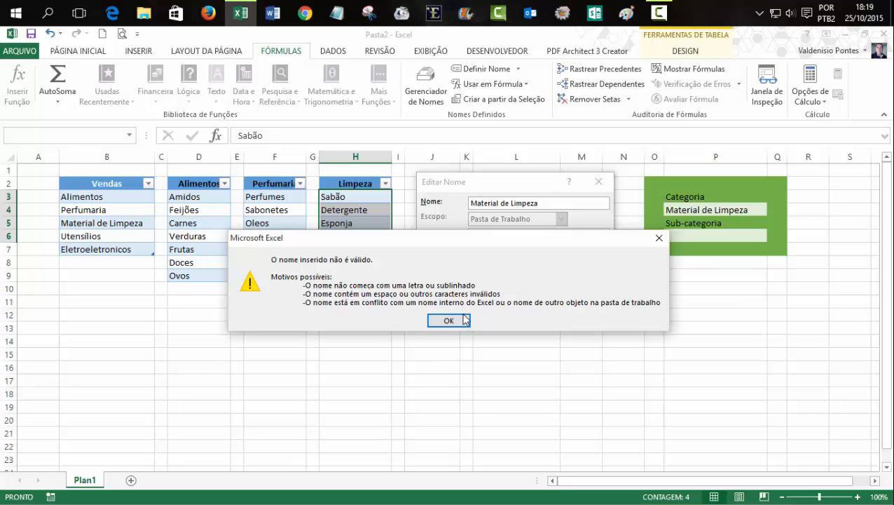
{"action": "left_click", "coordinate": [448, 320]}
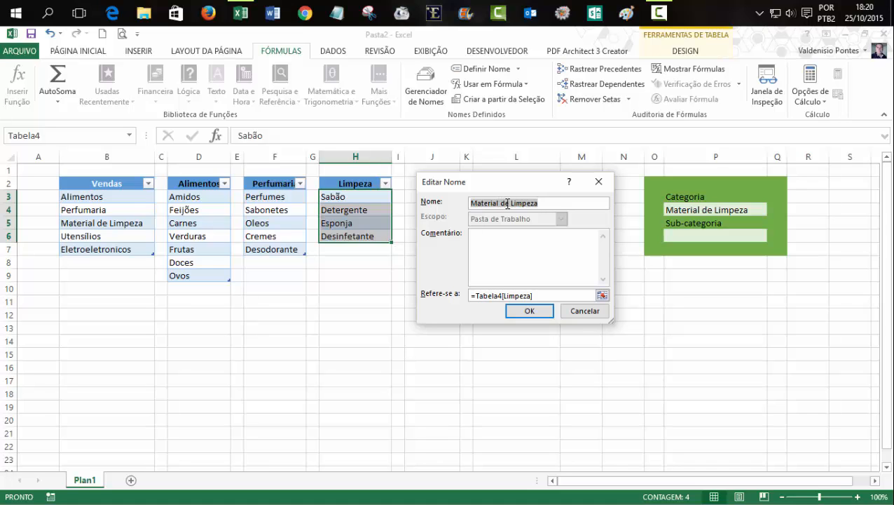
Rename the defined name for the cleaning items as Material_de_Limpeza and return to the Sub-categoria cell P6
{"action": "left_click", "coordinate": [501, 203]}
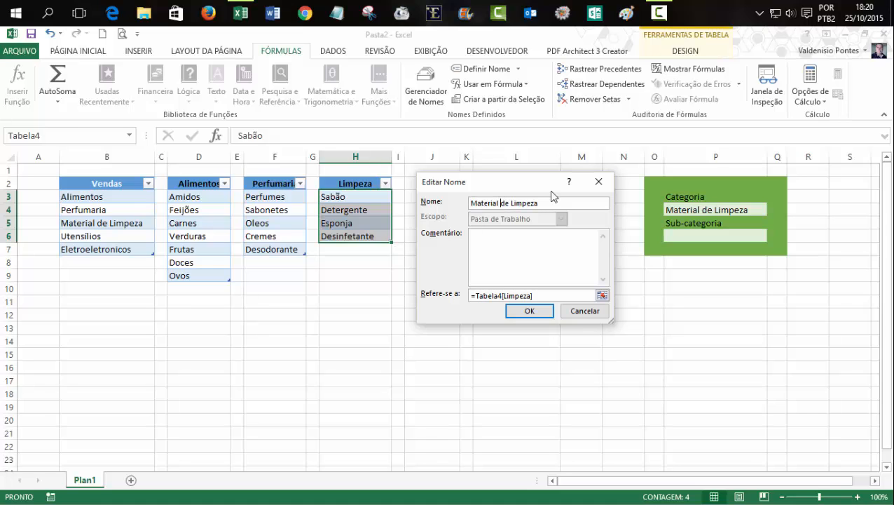
{"action": "key", "text": "BackSpace"}
{"action": "type", "text": "_de_"}
{"action": "left_click", "coordinate": [526, 313]}
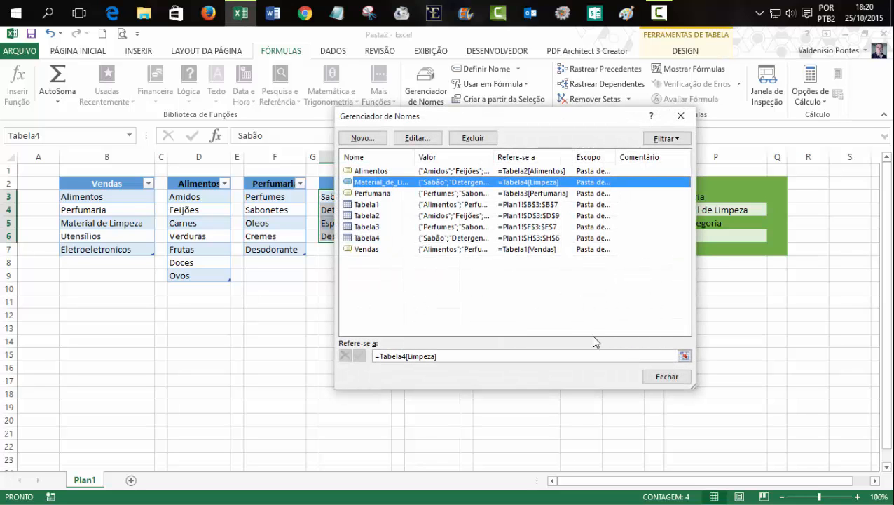
{"action": "left_click", "coordinate": [667, 376]}
{"action": "left_click", "coordinate": [703, 232]}
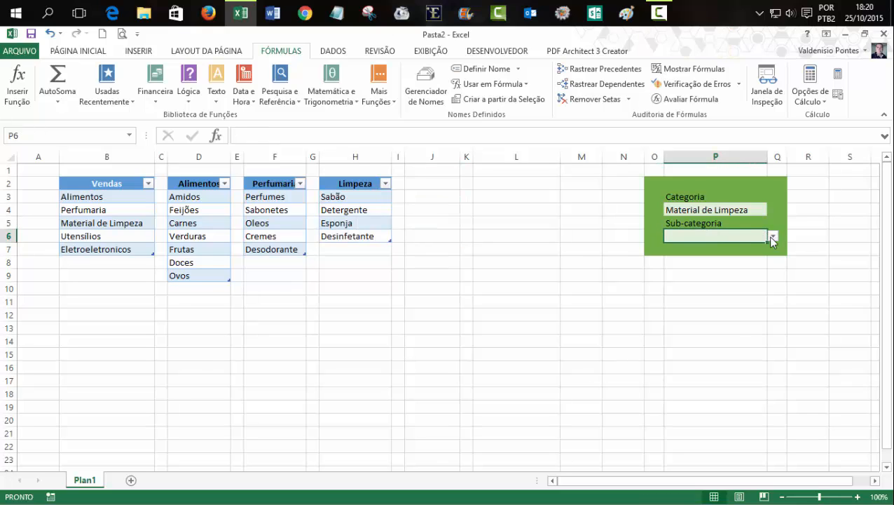
Change the category text in B5 of the Vendas table to Material_de_Limpeza
{"action": "left_click", "coordinate": [100, 222]}
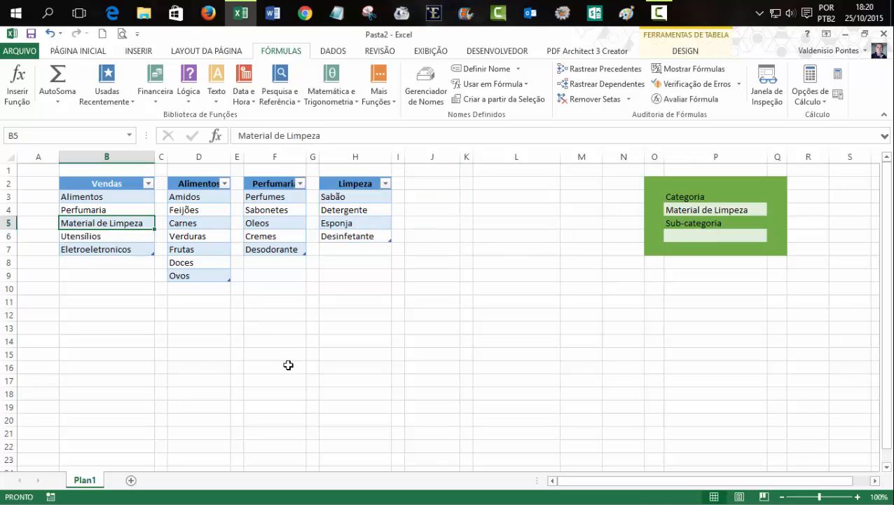
{"action": "left_click", "coordinate": [274, 136]}
{"action": "key", "text": "BackSpace"}
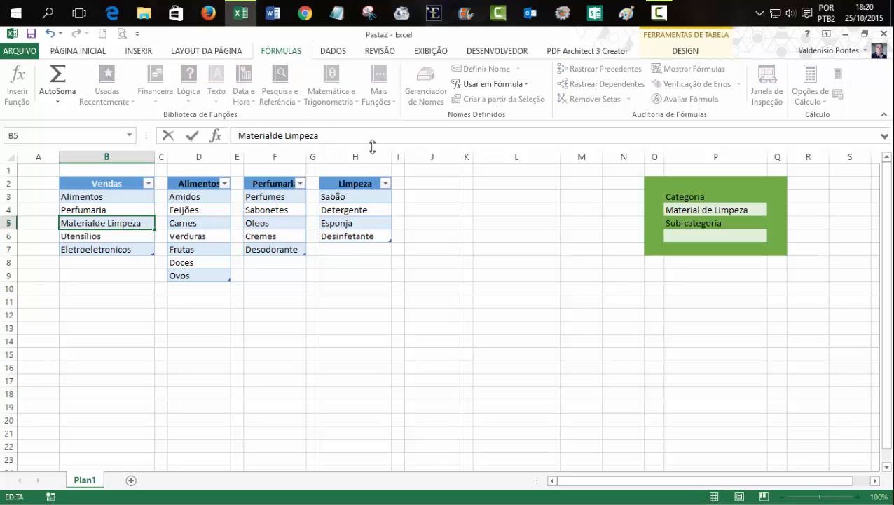
{"action": "type", "text": "_"}
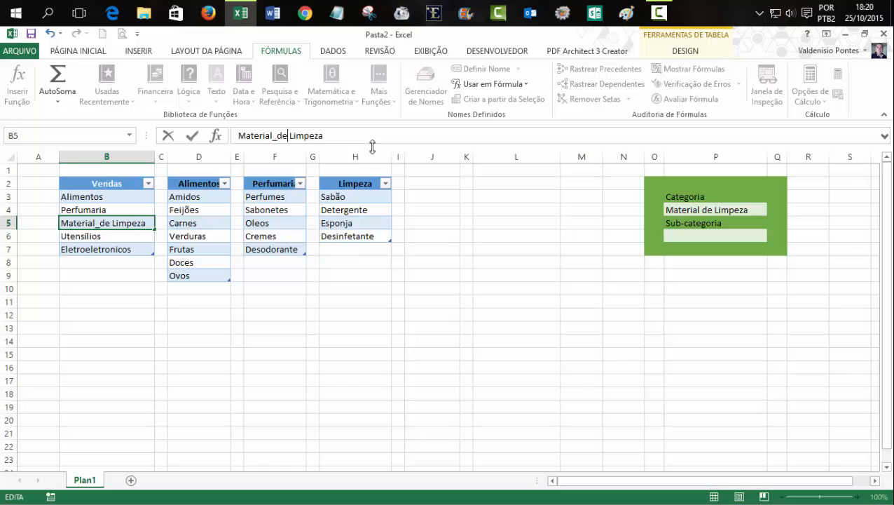
{"action": "key", "text": "Right"}
{"action": "key", "text": "Right"}
{"action": "key", "text": "Right"}
{"action": "key", "text": "BackSpace"}
{"action": "type", "text": "_"}
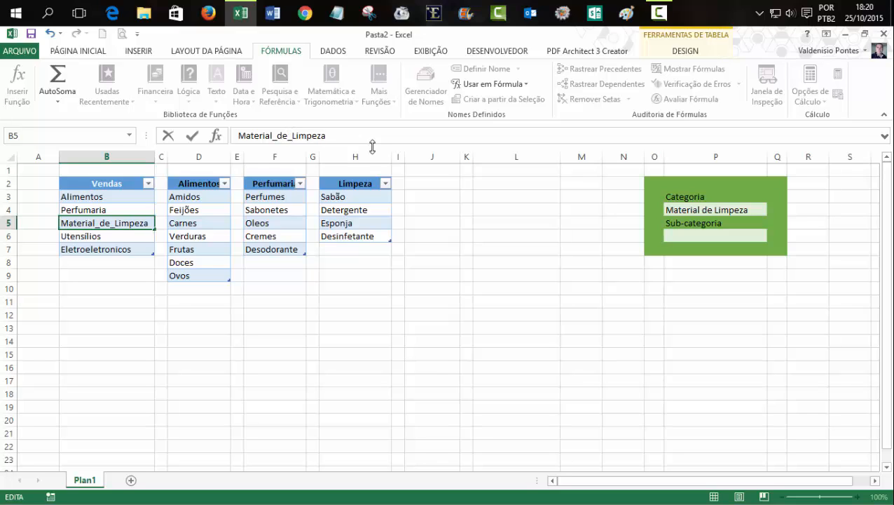
{"action": "key", "text": "Return"}
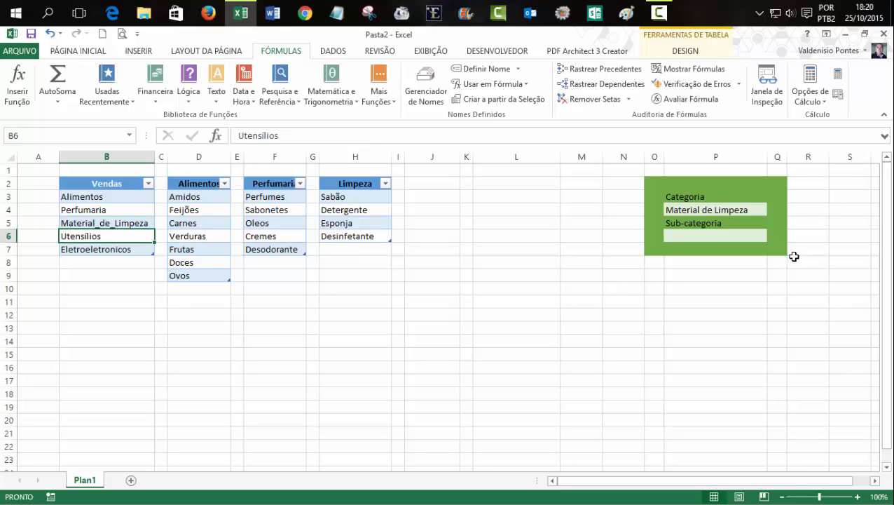
Choose Material_de_Limpeza as the Categoria in P4 and Esponja as the Sub-categoria in P6
{"action": "left_click", "coordinate": [742, 209]}
{"action": "left_click", "coordinate": [772, 209]}
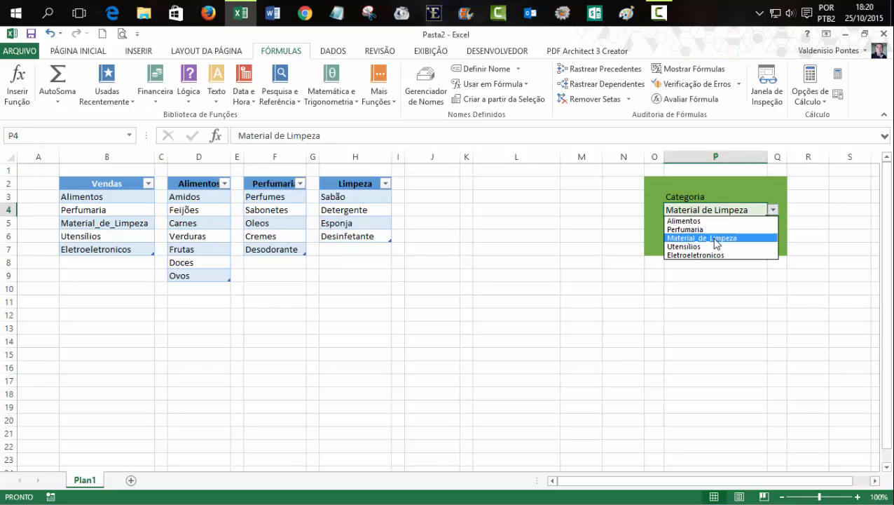
{"action": "left_click", "coordinate": [717, 239]}
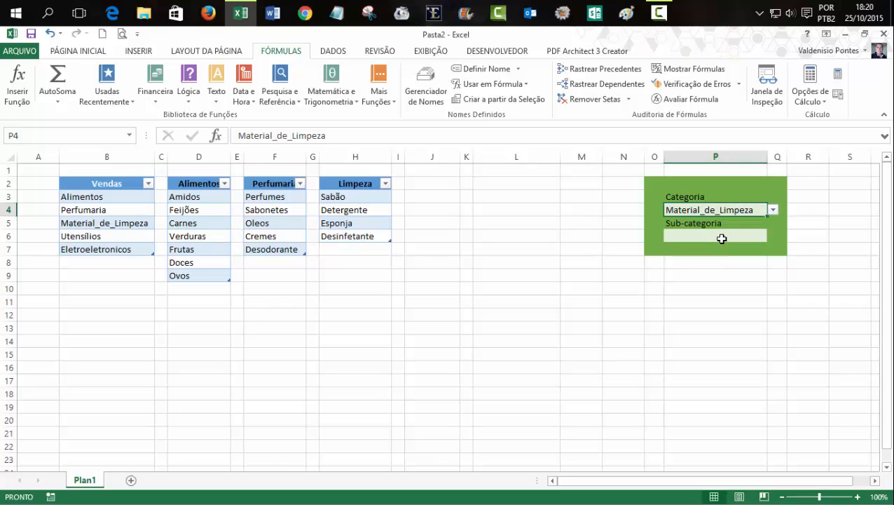
{"action": "left_click", "coordinate": [720, 238]}
{"action": "left_click", "coordinate": [772, 236]}
{"action": "left_click", "coordinate": [761, 264]}
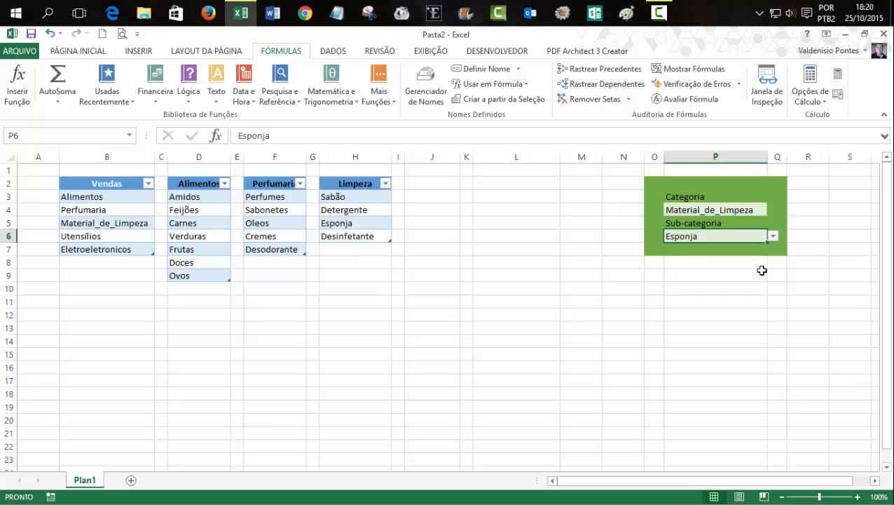
{"action": "left_click", "coordinate": [541, 317]}
{"action": "left_click_drag", "start_coordinate": [345, 200], "coordinate": [351, 227]}
{"action": "left_click", "coordinate": [519, 265]}
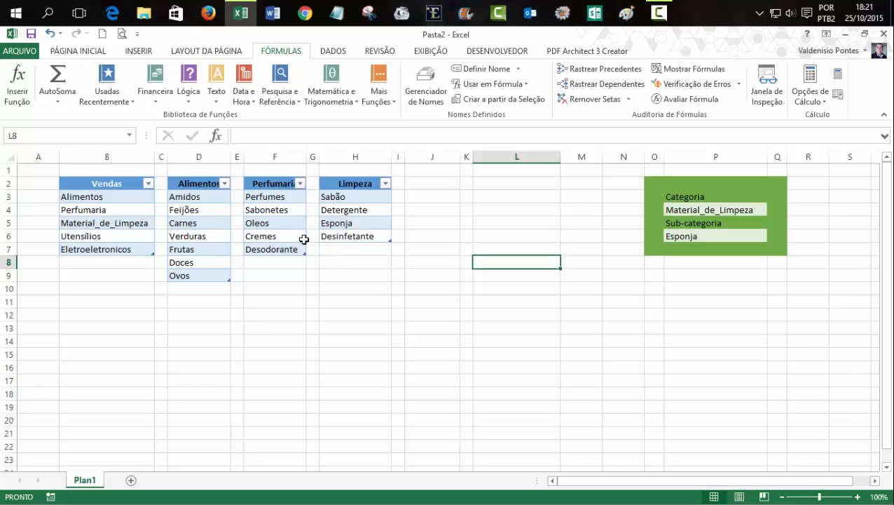
Set the font color of the hidden Utensílios list in J2:J7 to black
{"action": "left_click", "coordinate": [75, 236]}
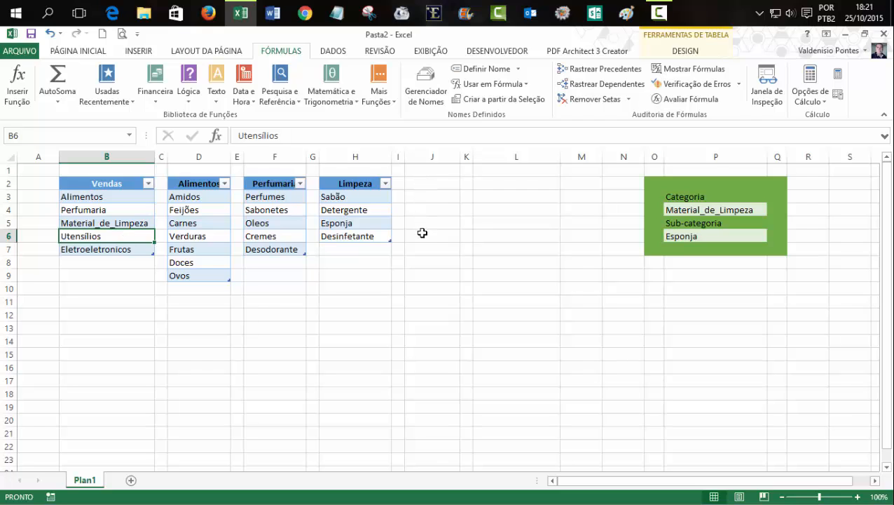
{"action": "left_click_drag", "start_coordinate": [431, 184], "coordinate": [428, 250]}
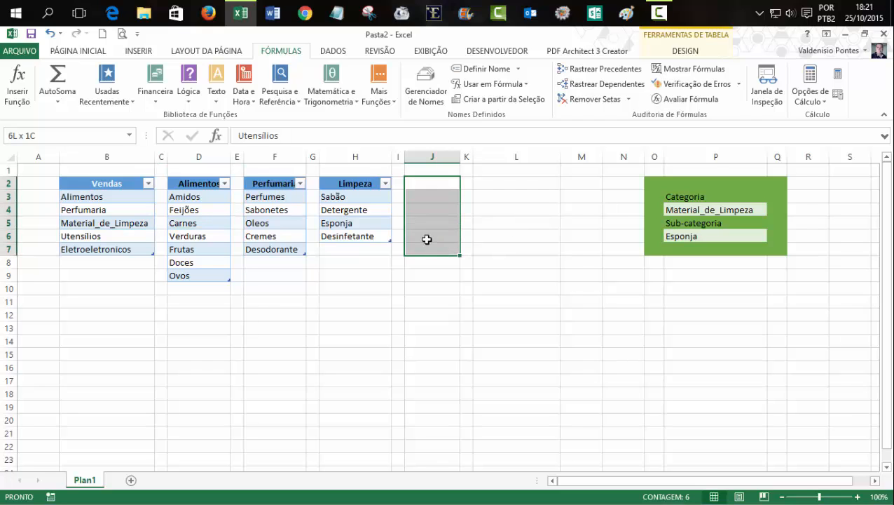
{"action": "left_click", "coordinate": [87, 53]}
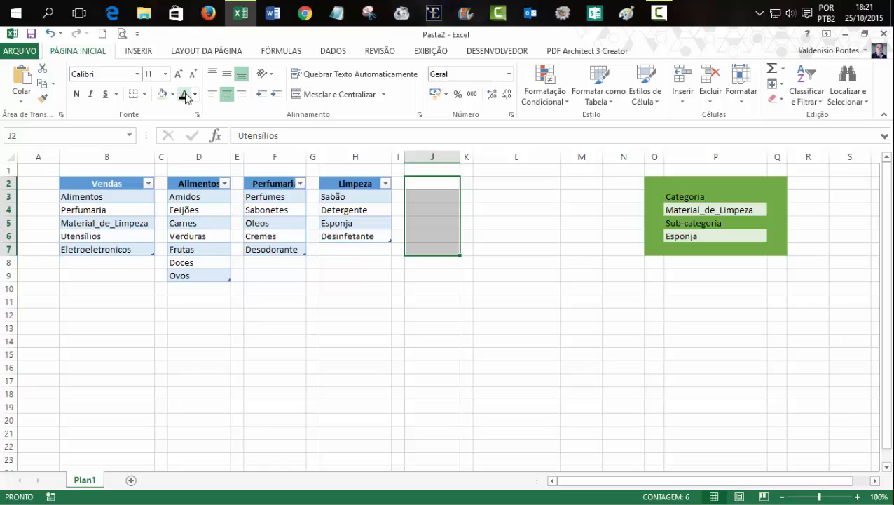
{"action": "left_click", "coordinate": [185, 94]}
{"action": "left_click", "coordinate": [490, 302]}
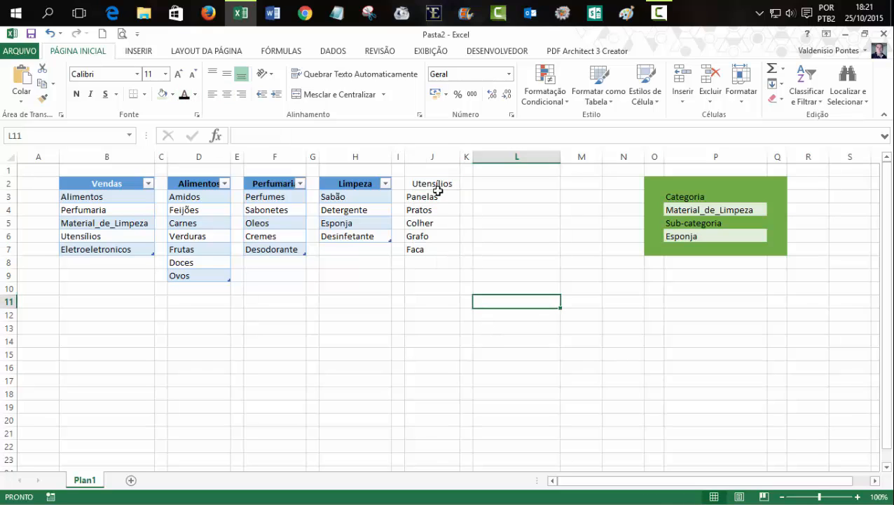
Convert the Utensílios list in J2:J7 into a table with headers
{"action": "left_click_drag", "start_coordinate": [422, 185], "coordinate": [426, 249]}
{"action": "left_click", "coordinate": [138, 54]}
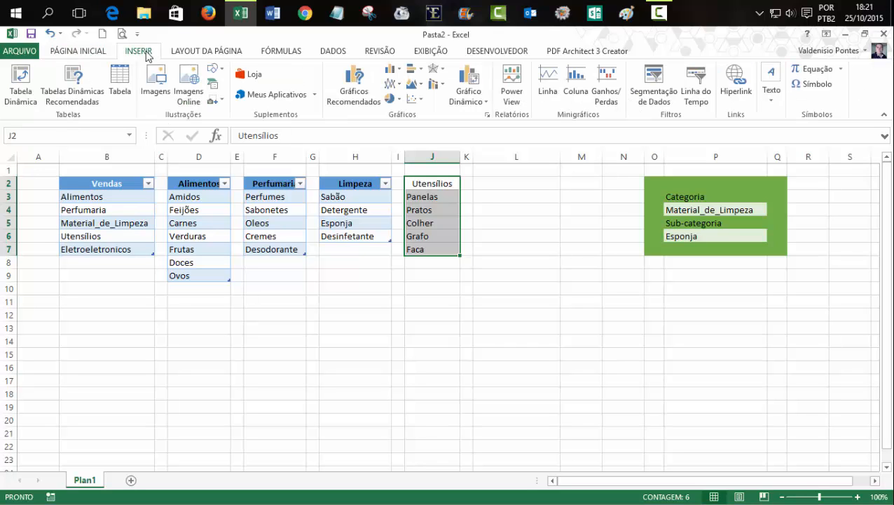
{"action": "left_click", "coordinate": [120, 83]}
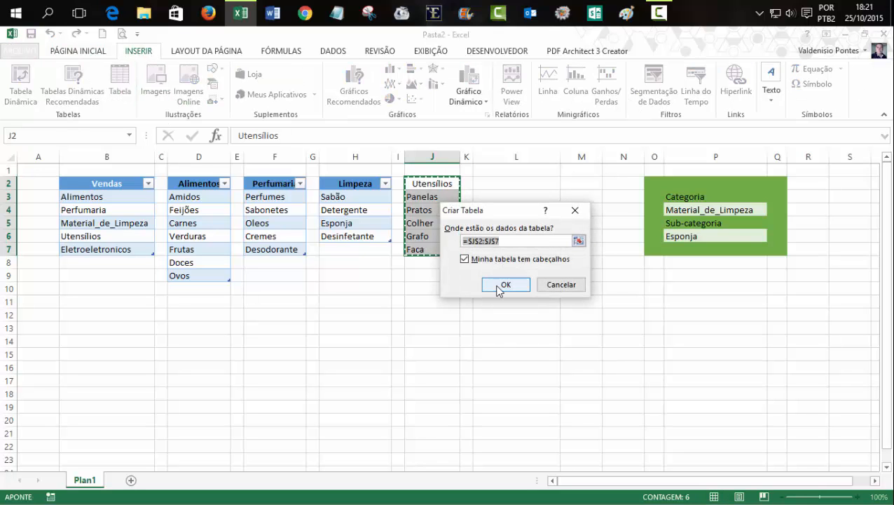
{"action": "left_click", "coordinate": [506, 284]}
{"action": "left_click", "coordinate": [558, 331]}
{"action": "left_click", "coordinate": [525, 223]}
Assign the name Utensilios to the item range J3:J7
{"action": "left_click_drag", "start_coordinate": [420, 197], "coordinate": [426, 251]}
{"action": "left_click", "coordinate": [62, 138]}
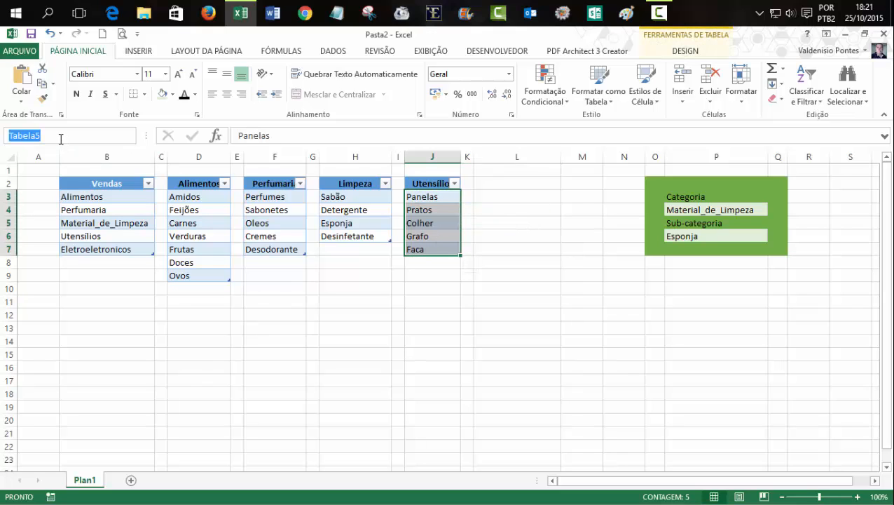
{"action": "type", "text": "Utensilios"}
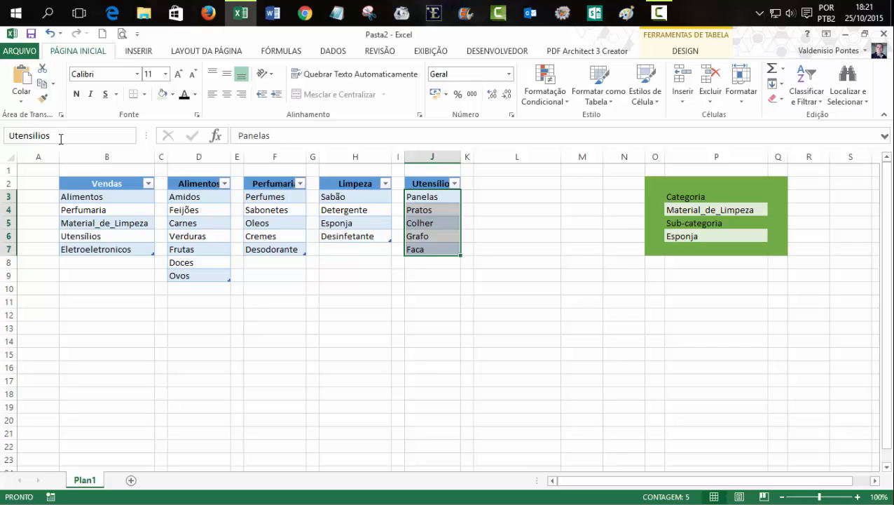
{"action": "key", "text": "Return"}
{"action": "left_click", "coordinate": [464, 314]}
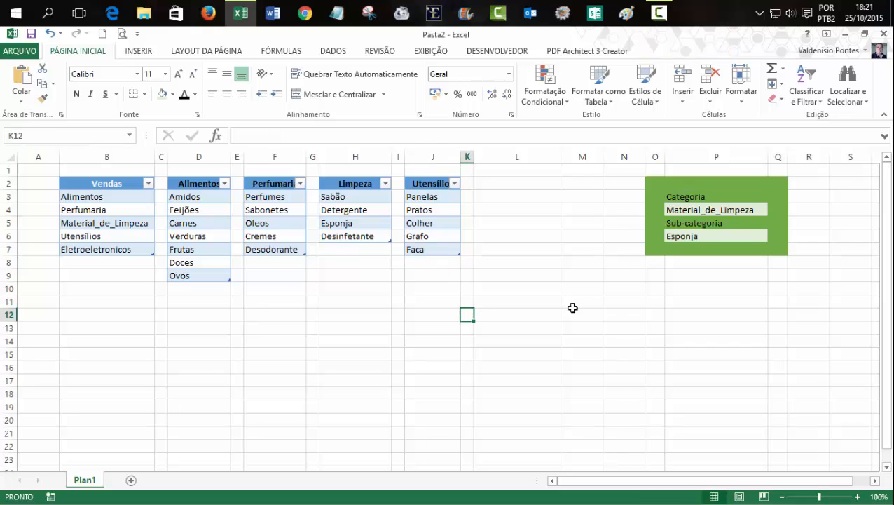
Choose Utensílios as the Categoria in P4 and clear the Sub-categoria in P6
{"action": "left_click", "coordinate": [744, 208]}
{"action": "left_click", "coordinate": [774, 209]}
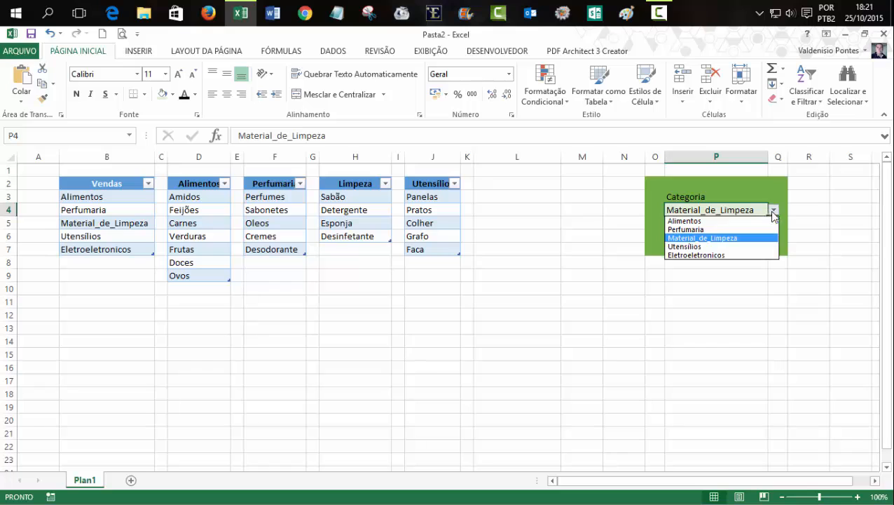
{"action": "left_click", "coordinate": [689, 246]}
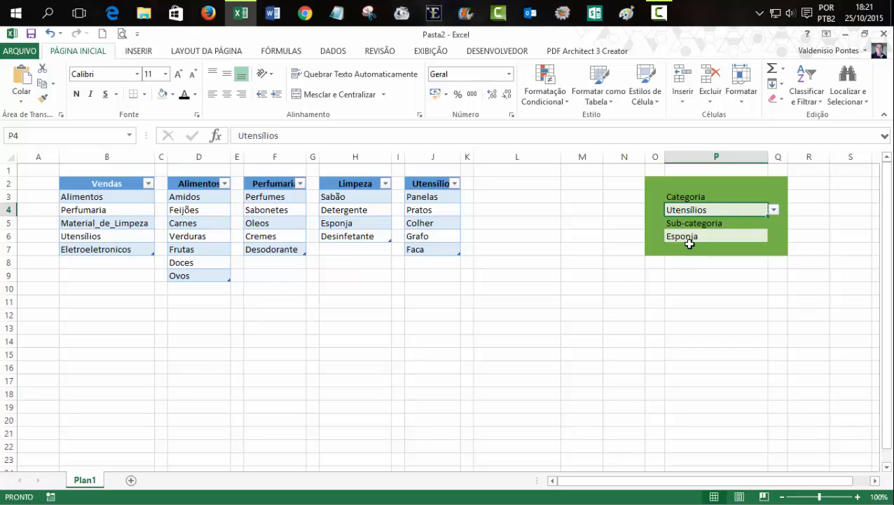
{"action": "left_click", "coordinate": [711, 237]}
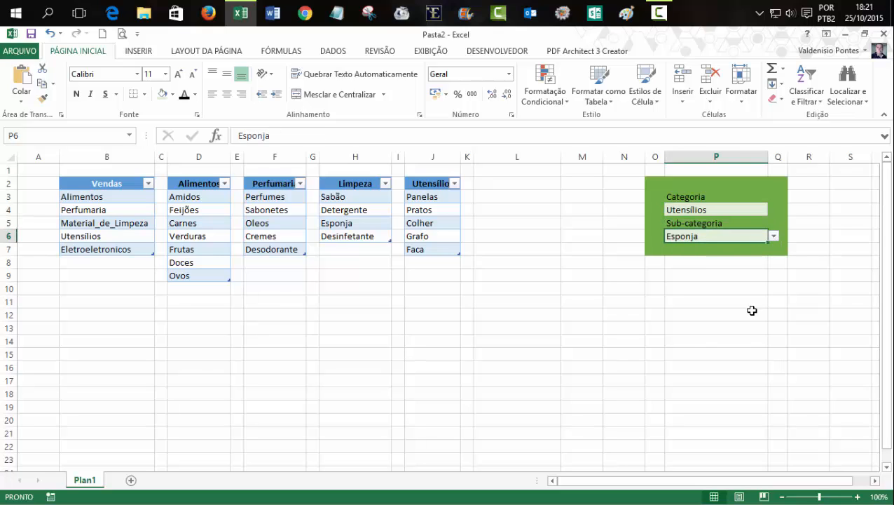
{"action": "key", "text": "Delete"}
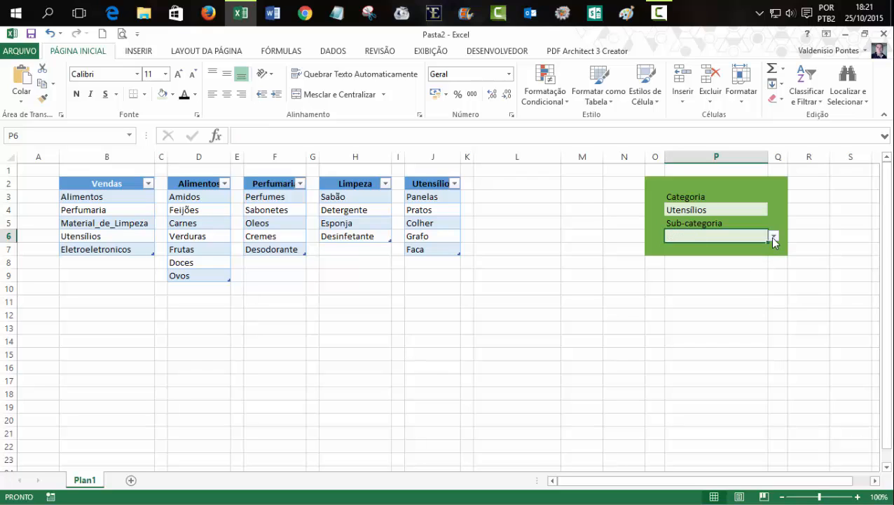
{"action": "left_click", "coordinate": [709, 304]}
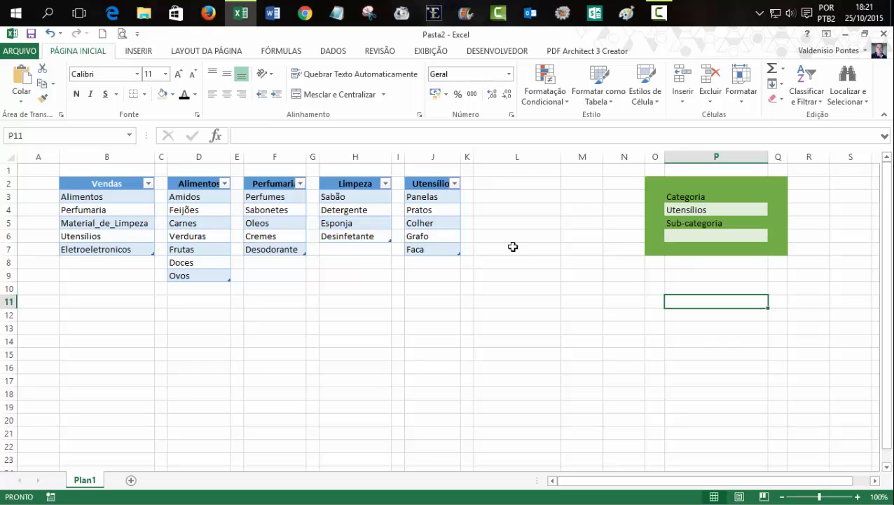
Check the list of defined names for the spelling of the name given to J3:J7
{"action": "left_click", "coordinate": [129, 135]}
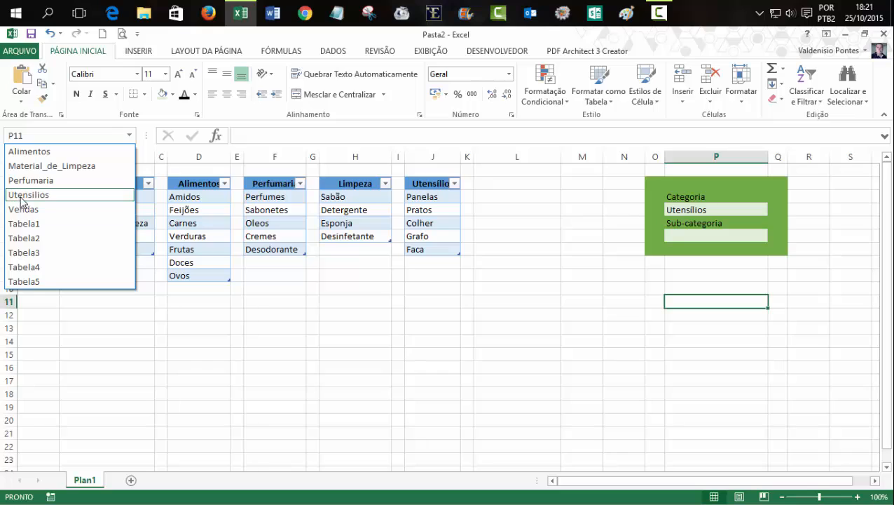
{"action": "key", "text": "Escape"}
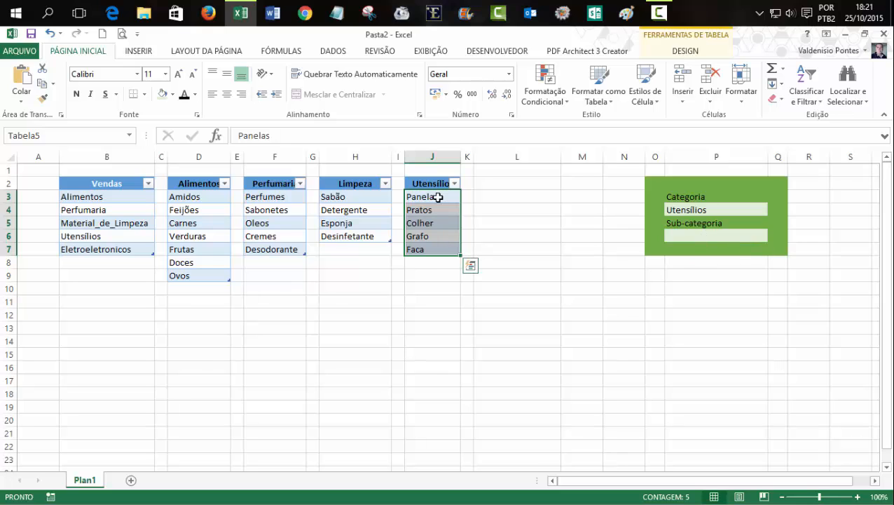
Check the accented spelling of Utensílios in B6 and select its item range J3:J7 for comparison
{"action": "left_click", "coordinate": [86, 236]}
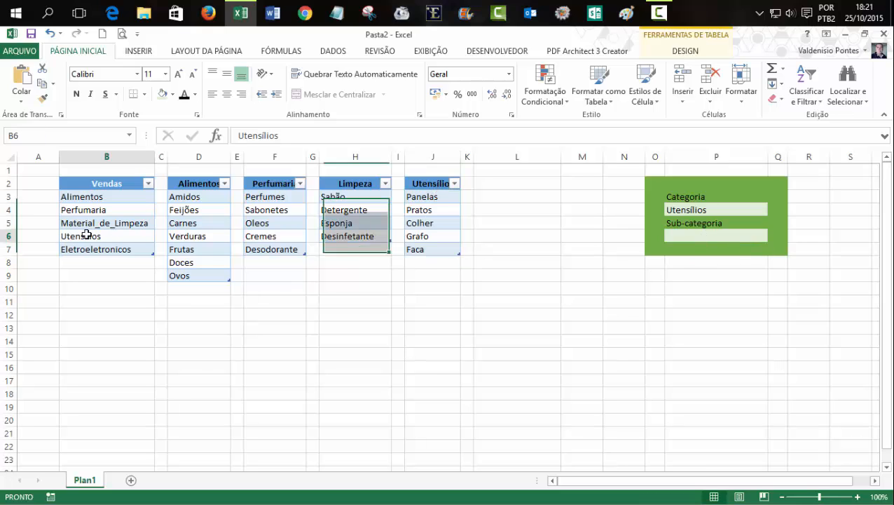
{"action": "left_click", "coordinate": [264, 135]}
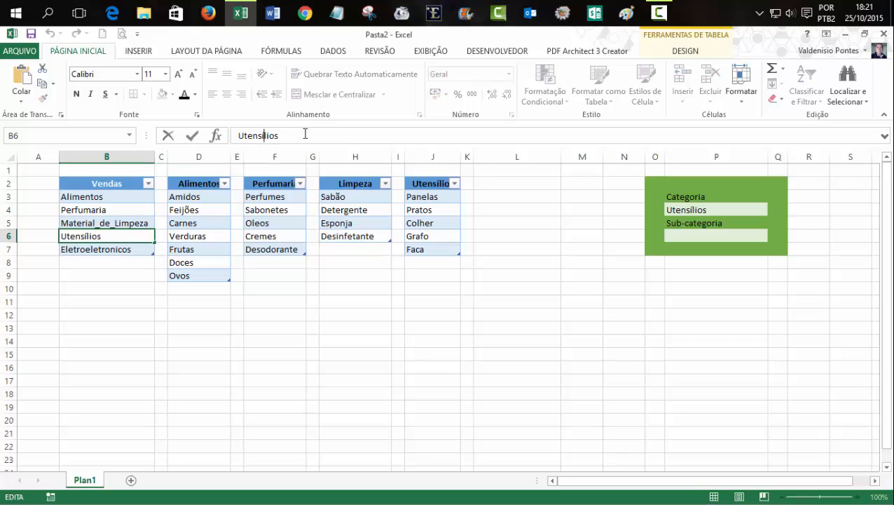
{"action": "left_click_drag", "start_coordinate": [435, 197], "coordinate": [434, 243]}
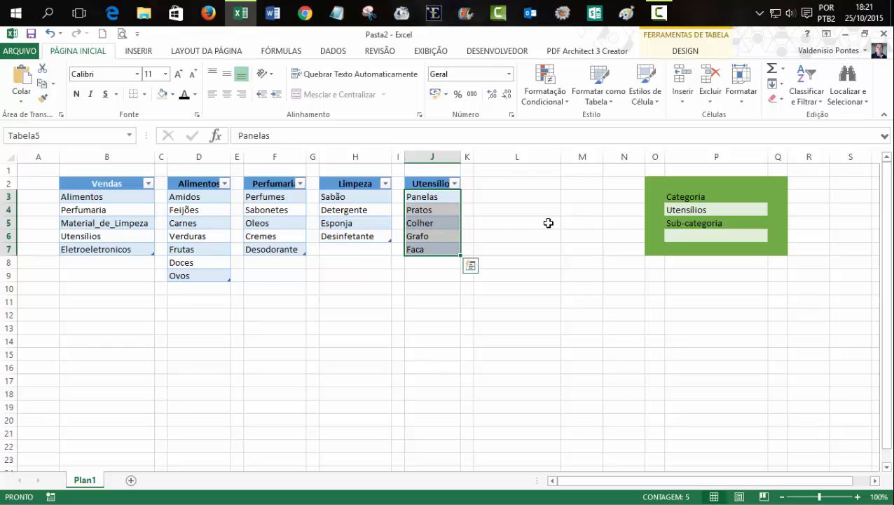
{"action": "left_click", "coordinate": [567, 276]}
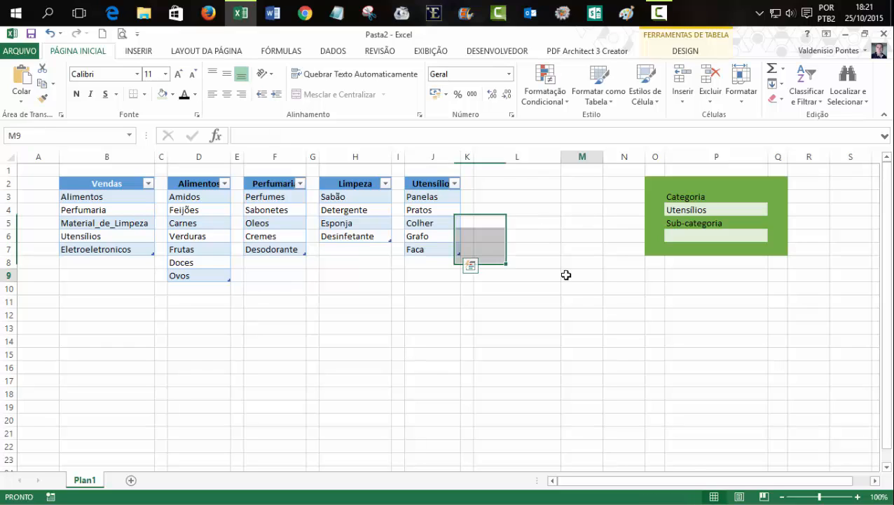
{"action": "left_click", "coordinate": [713, 235]}
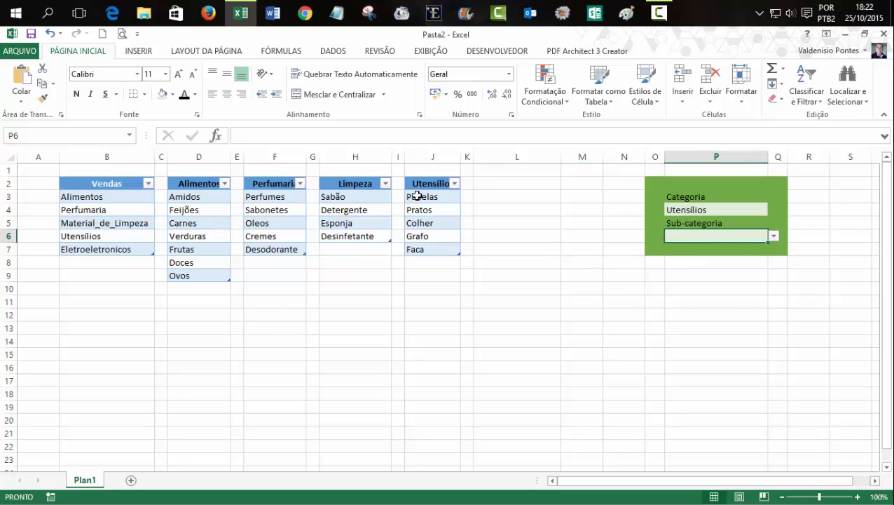
Rename the defined name Utensilios to Utensílios, with the accented í, to match the category text
{"action": "left_click", "coordinate": [295, 53]}
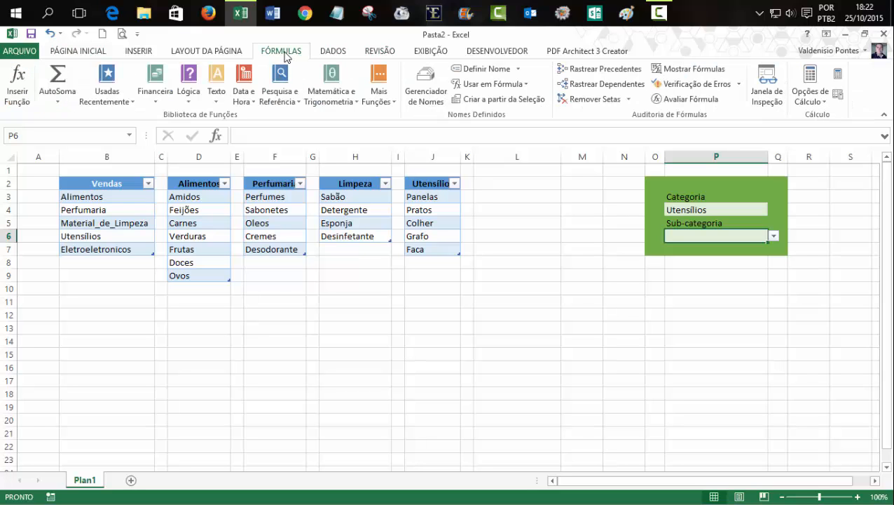
{"action": "left_click", "coordinate": [422, 93]}
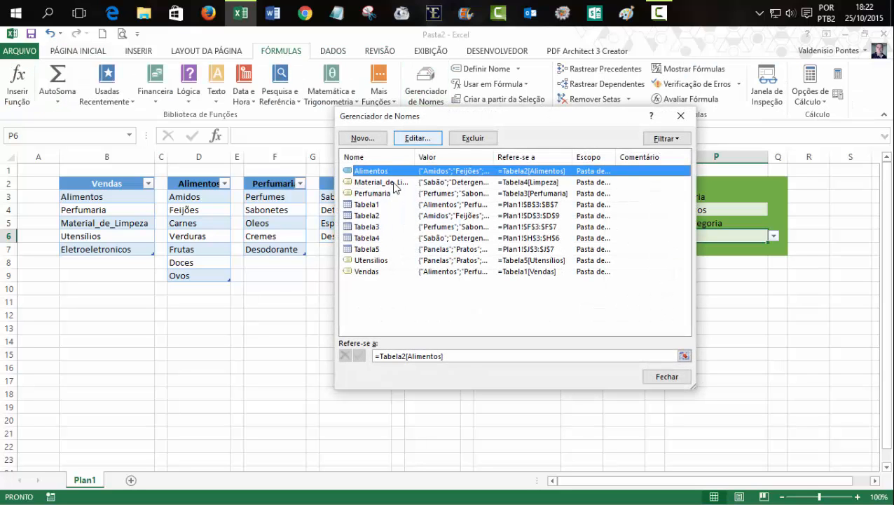
{"action": "left_click", "coordinate": [372, 260]}
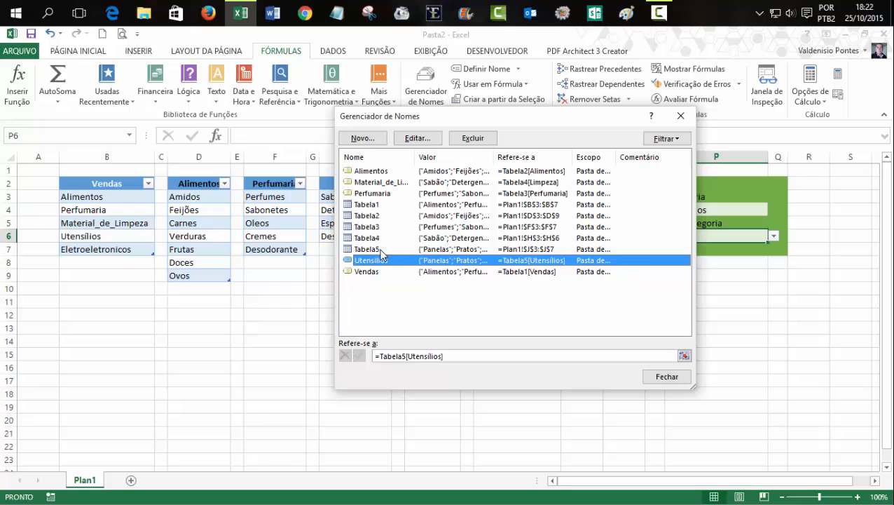
{"action": "left_click", "coordinate": [424, 137]}
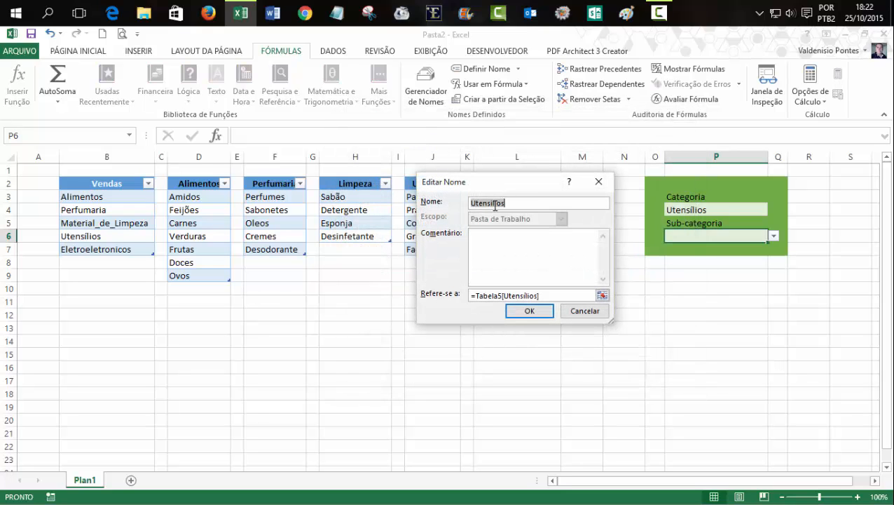
{"action": "left_click", "coordinate": [528, 203]}
{"action": "key", "text": "BackSpace"}
{"action": "type", "text": "í"}
{"action": "left_click", "coordinate": [525, 311]}
{"action": "left_click", "coordinate": [666, 377]}
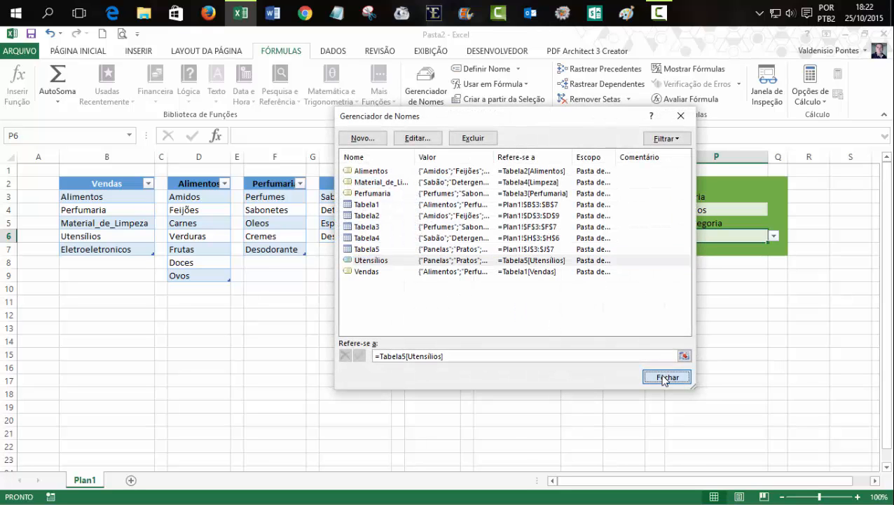
{"action": "left_click", "coordinate": [622, 353]}
Test the Sub-categoria list in P6 by choosing Colher, and leave it set to Grafo
{"action": "left_click", "coordinate": [751, 237]}
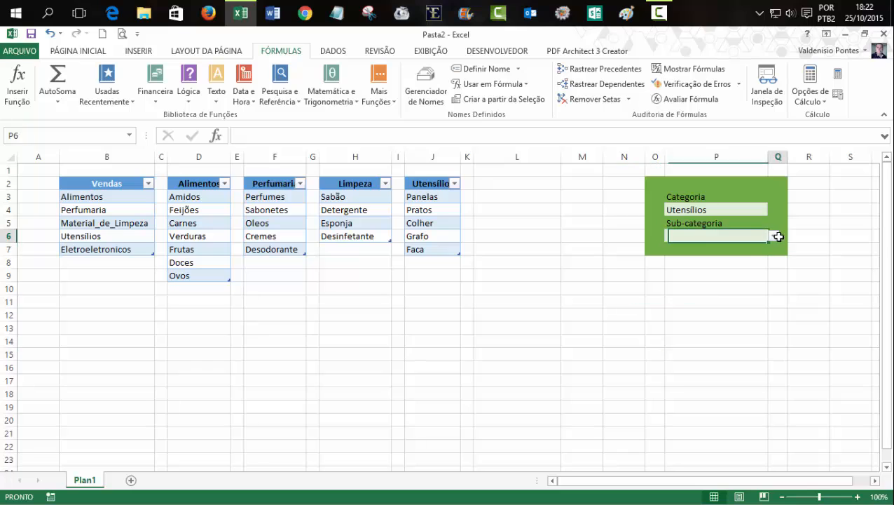
{"action": "left_click", "coordinate": [774, 236]}
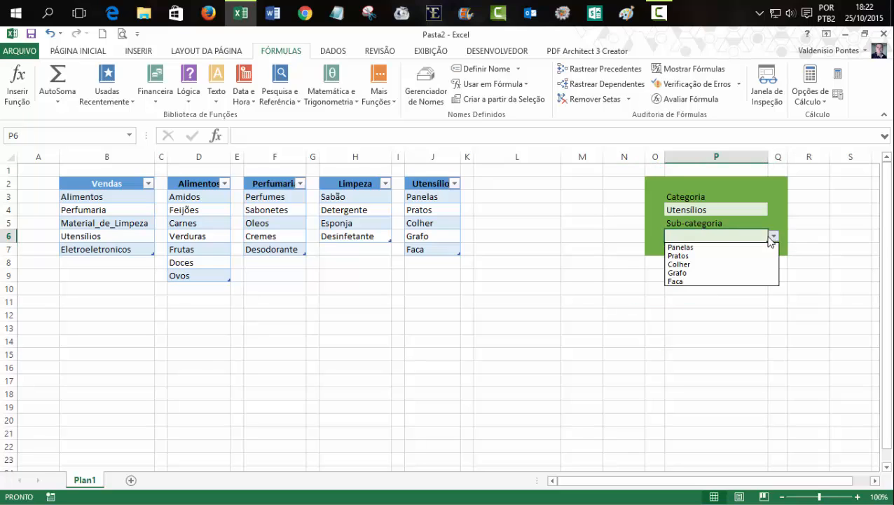
{"action": "left_click", "coordinate": [708, 247]}
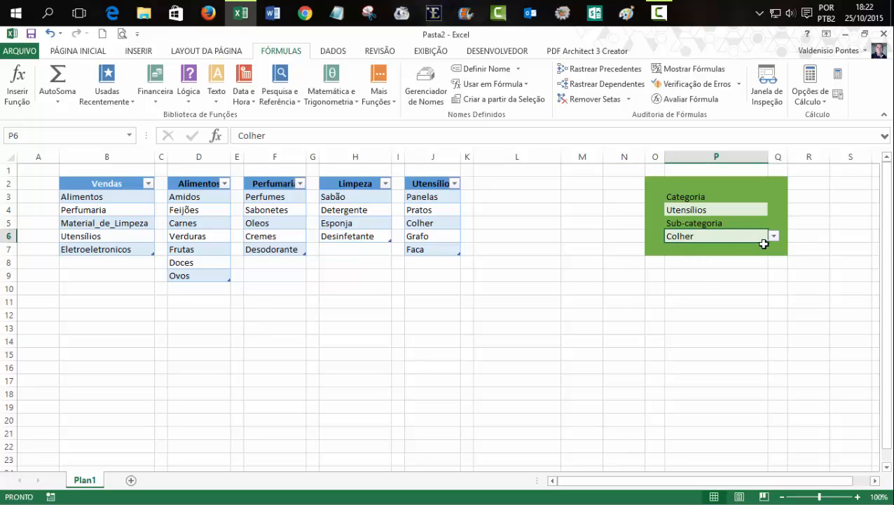
{"action": "left_click", "coordinate": [773, 236]}
{"action": "left_click", "coordinate": [701, 273]}
{"action": "left_click", "coordinate": [674, 341]}
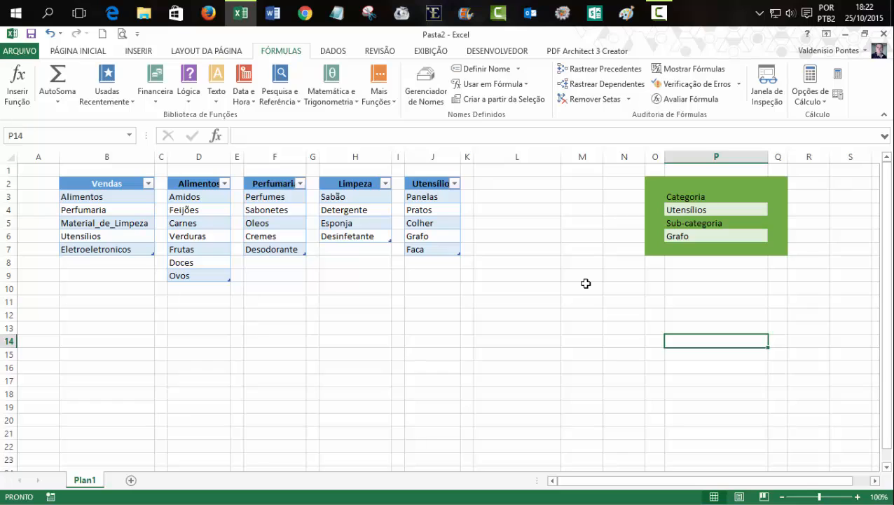
{"action": "left_click", "coordinate": [74, 199]}
{"action": "left_click", "coordinate": [81, 210]}
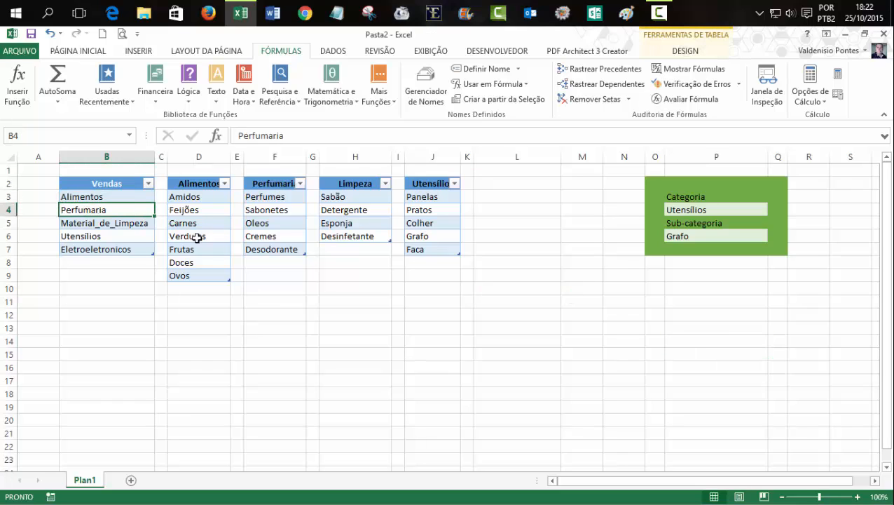
{"action": "left_click", "coordinate": [85, 223]}
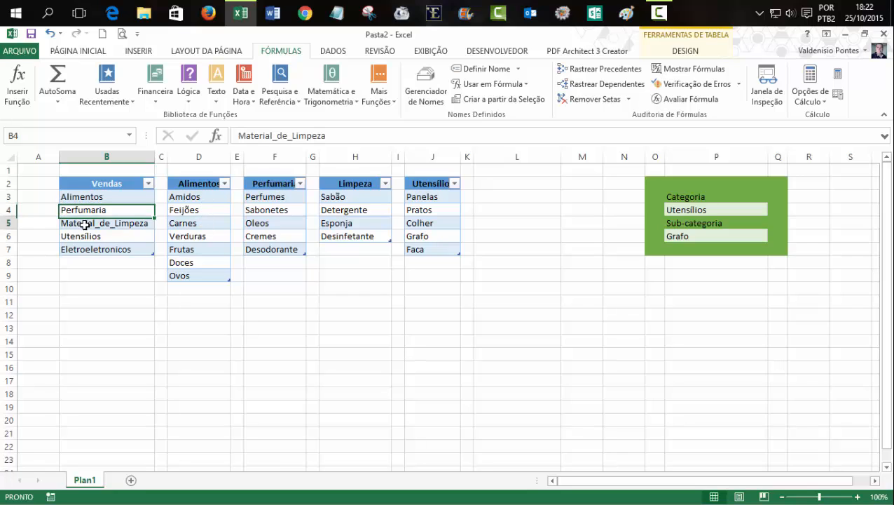